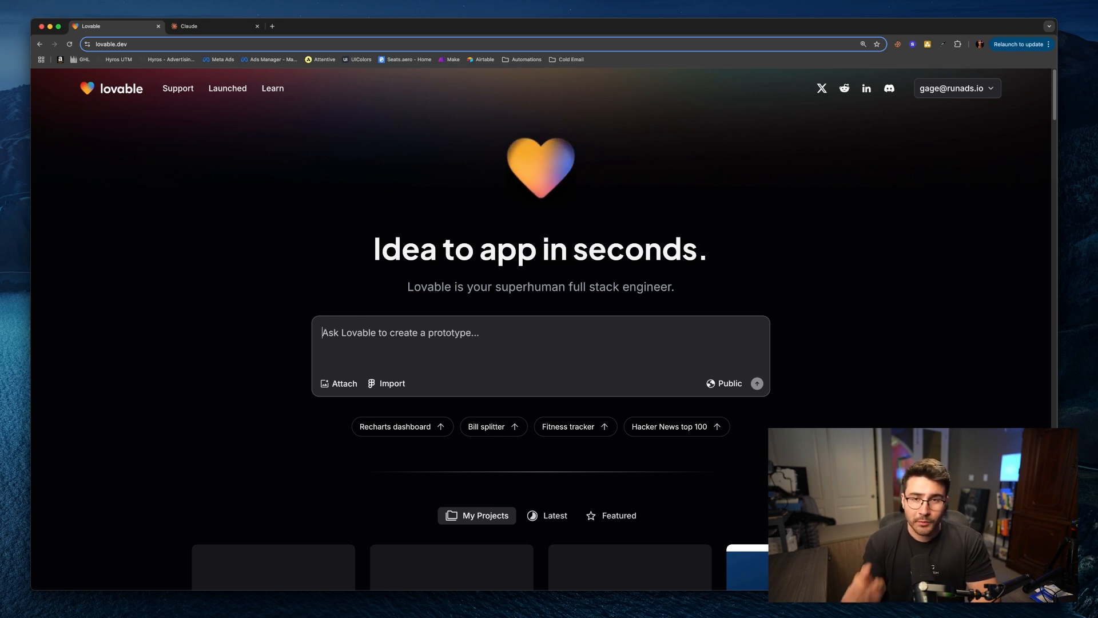
Step: In a new Claude chat, paste a request for a conversion-optimized landing page structure for a coaching offer with a VSL
click(221, 26)
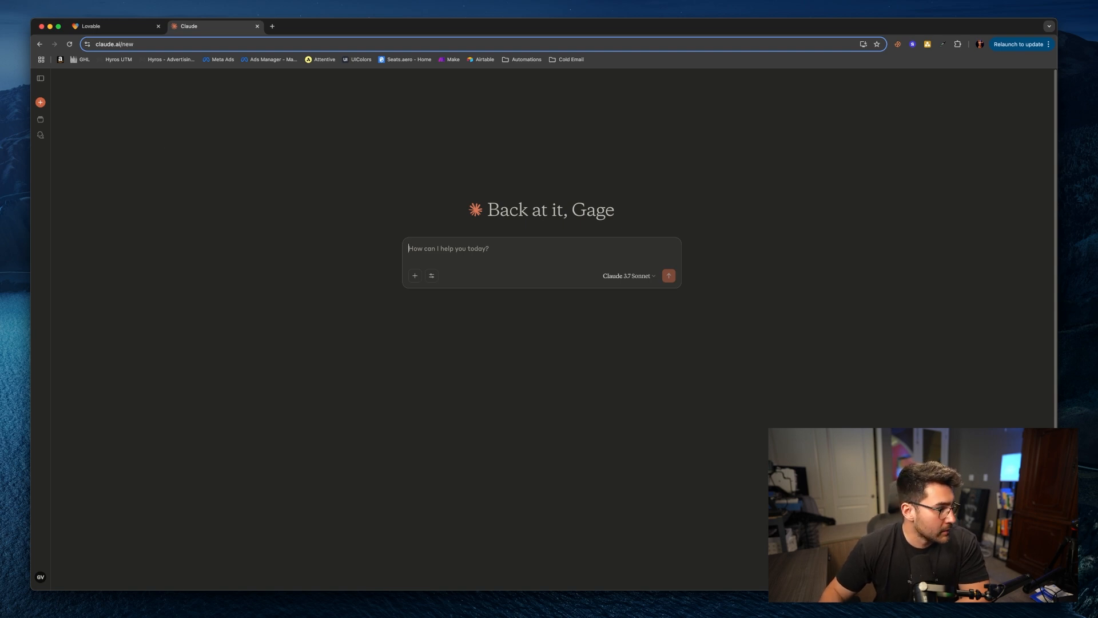
key(super+Tab)
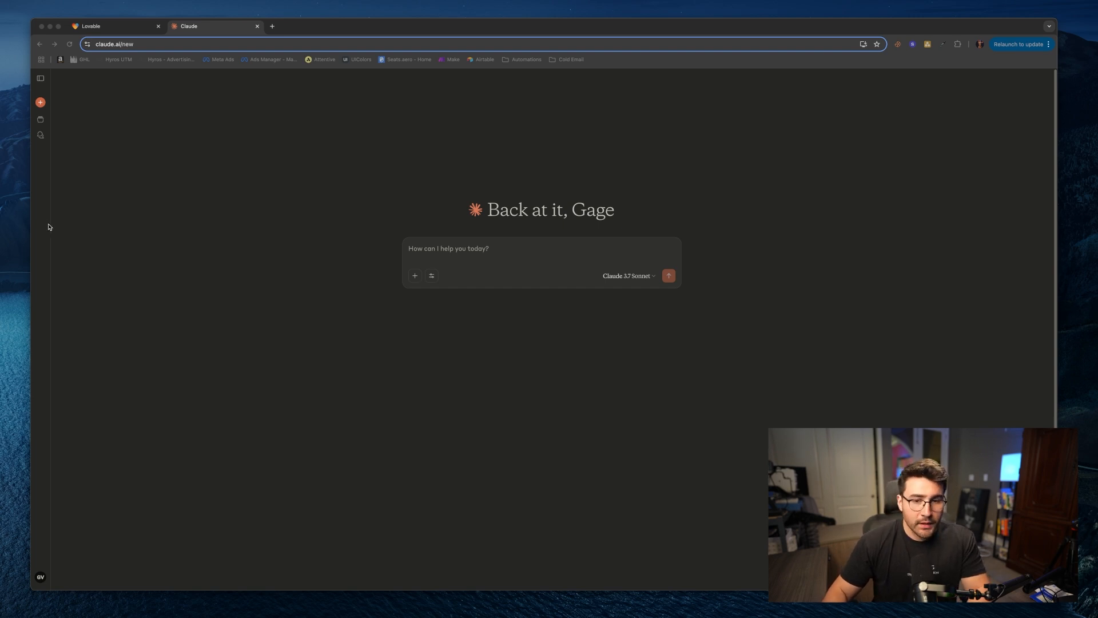
click(437, 254)
text(Create me a structure for for a landing page for my coaching offer I just want the skeleton of the landing page, i want it optimized for conversions for cold traffic I want to include a vsl on this landing page Edit)
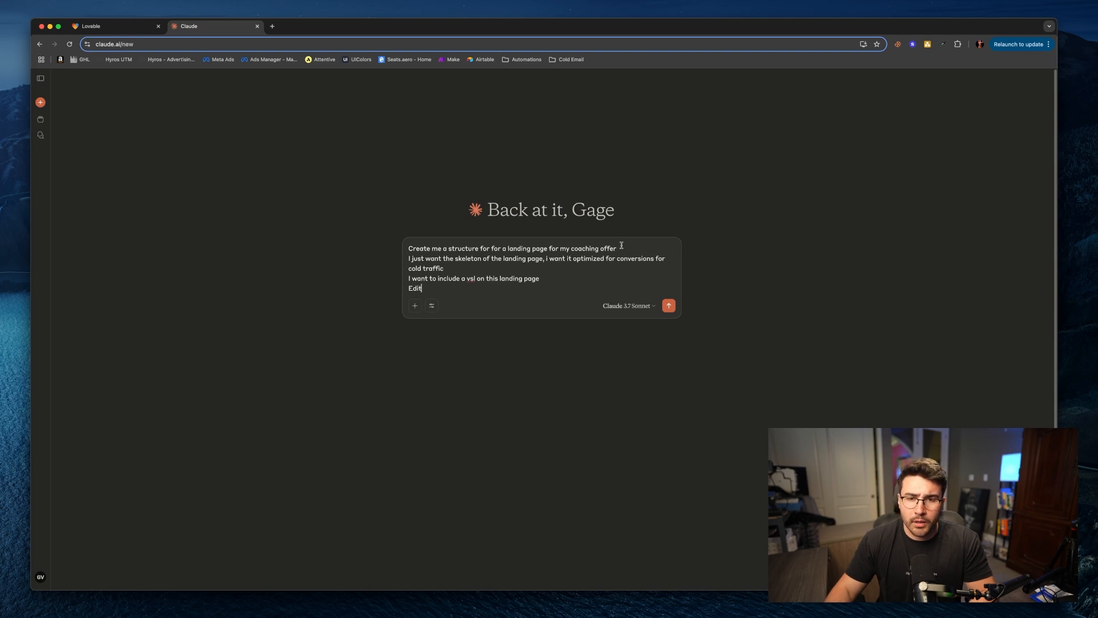
Step: Remove the stray 'Edit' text from the prompt and separate its paragraphs with blank lines
key(shift+Return)
click(455, 297)
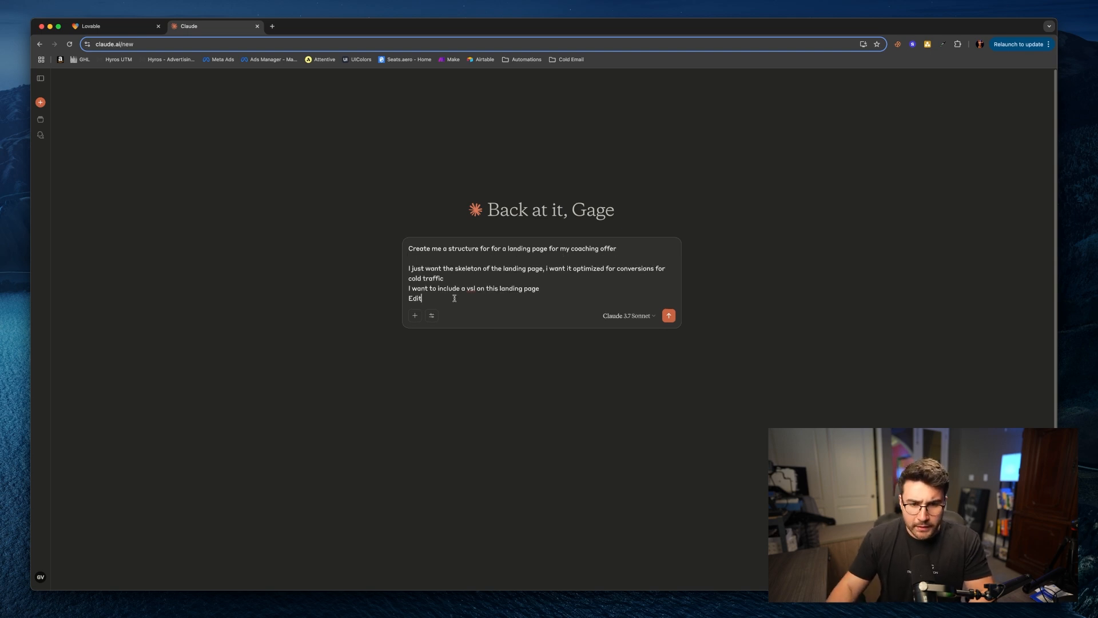
key(BackSpace)
key(BackSpace)
key(BackSpace)
key(BackSpace)
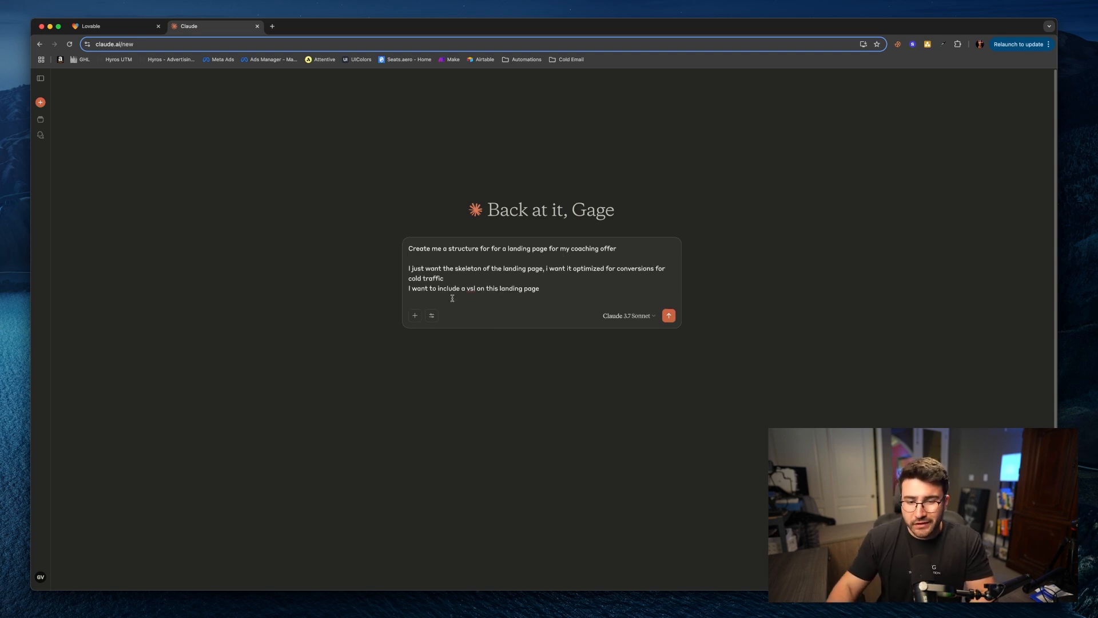
click(466, 278)
key(shift+Return)
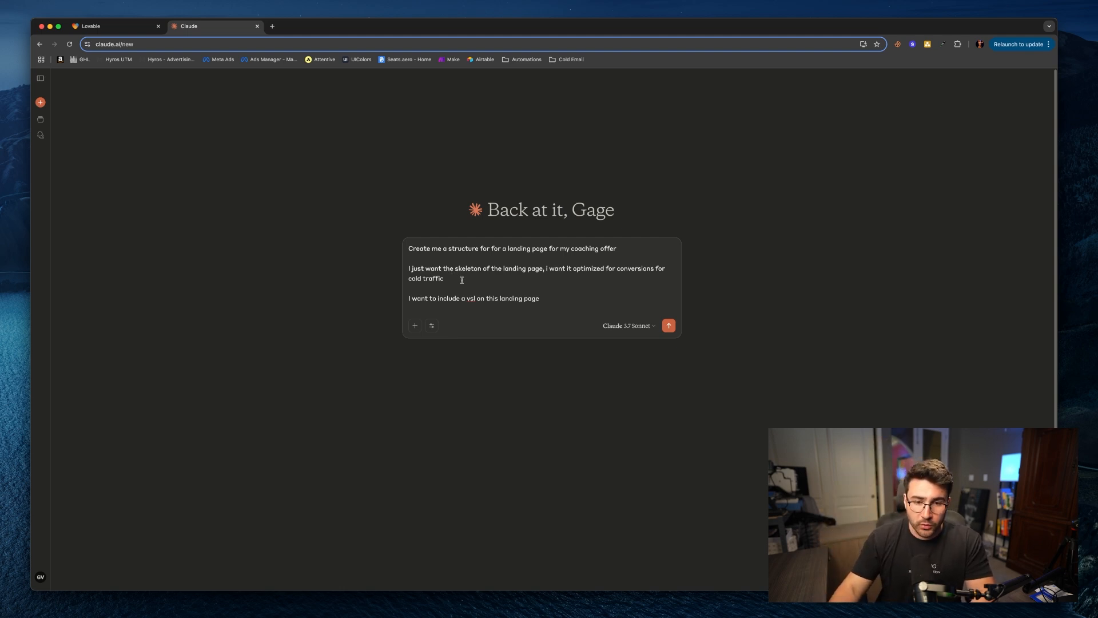
Step: Prepend the line 'You are an expert marketer, with knowledge abilities in creating landing pages' and send the prompt
click(403, 248)
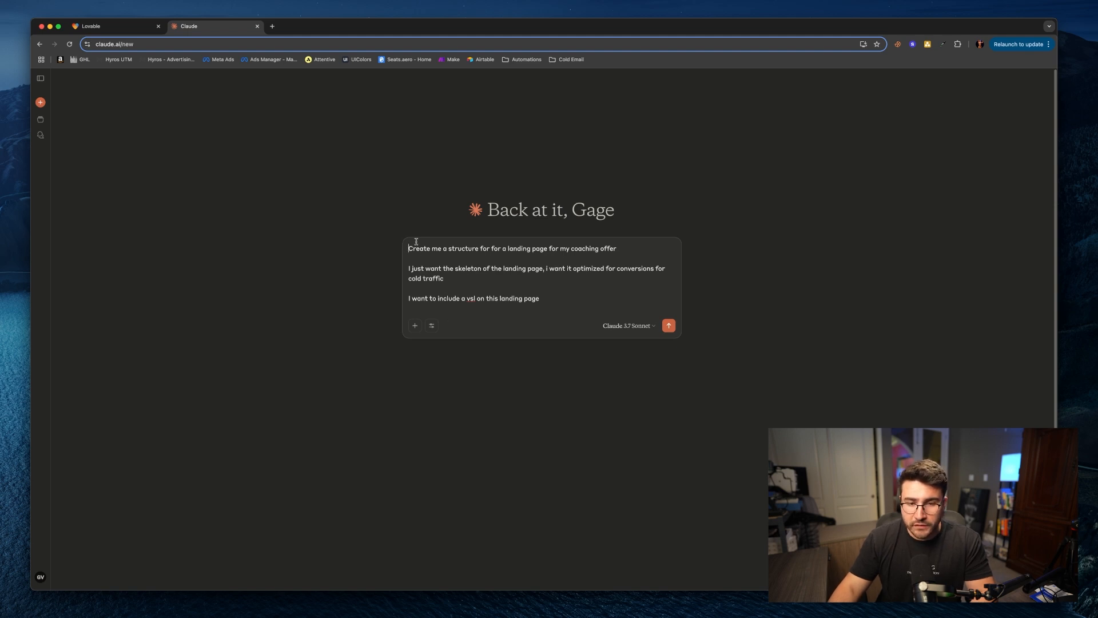
key(shift+Return)
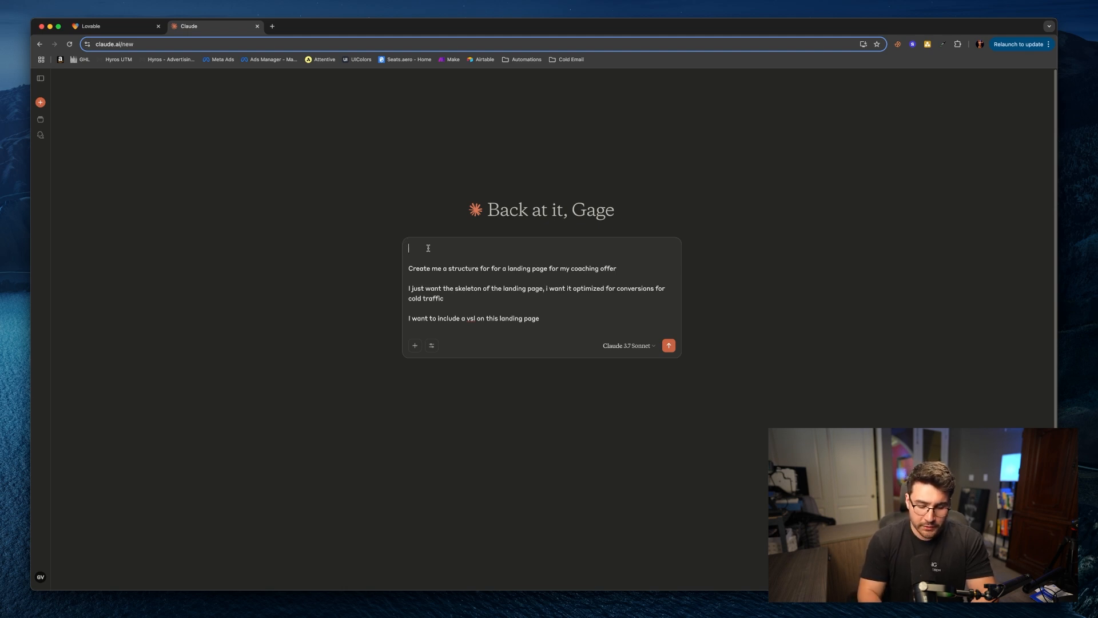
text(You are an expert marketer)
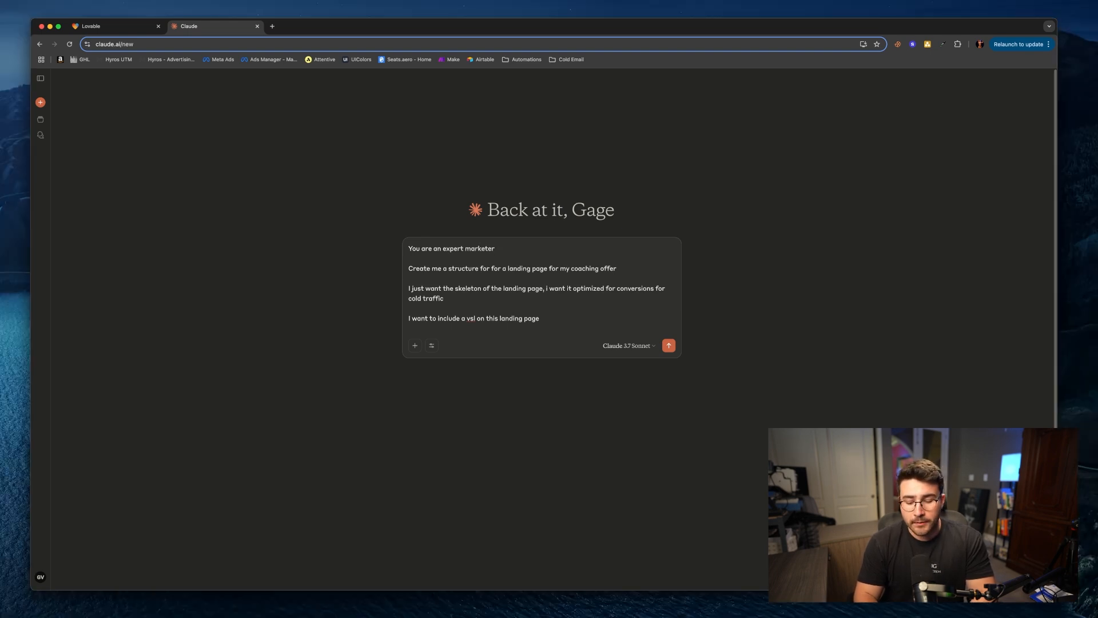
text(, with)
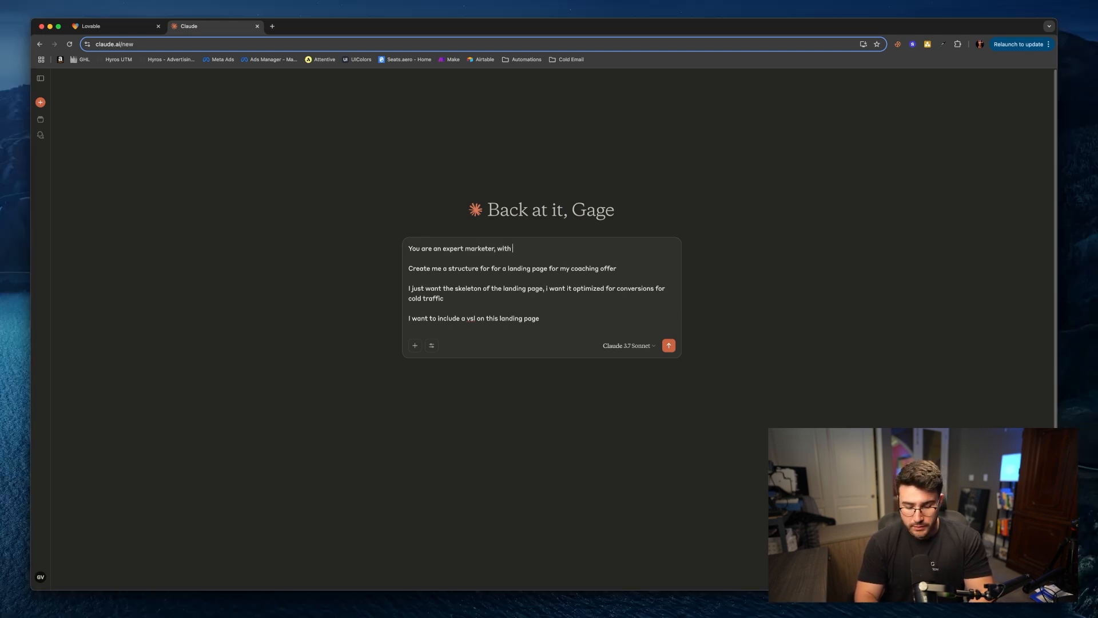
text( knowledge)
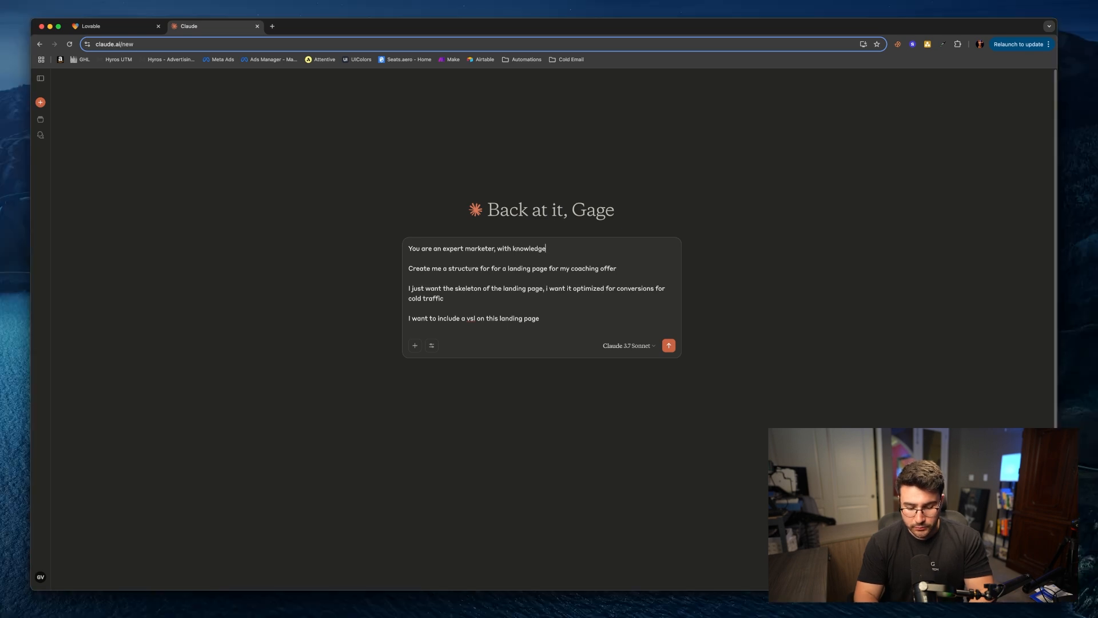
text( abllities )
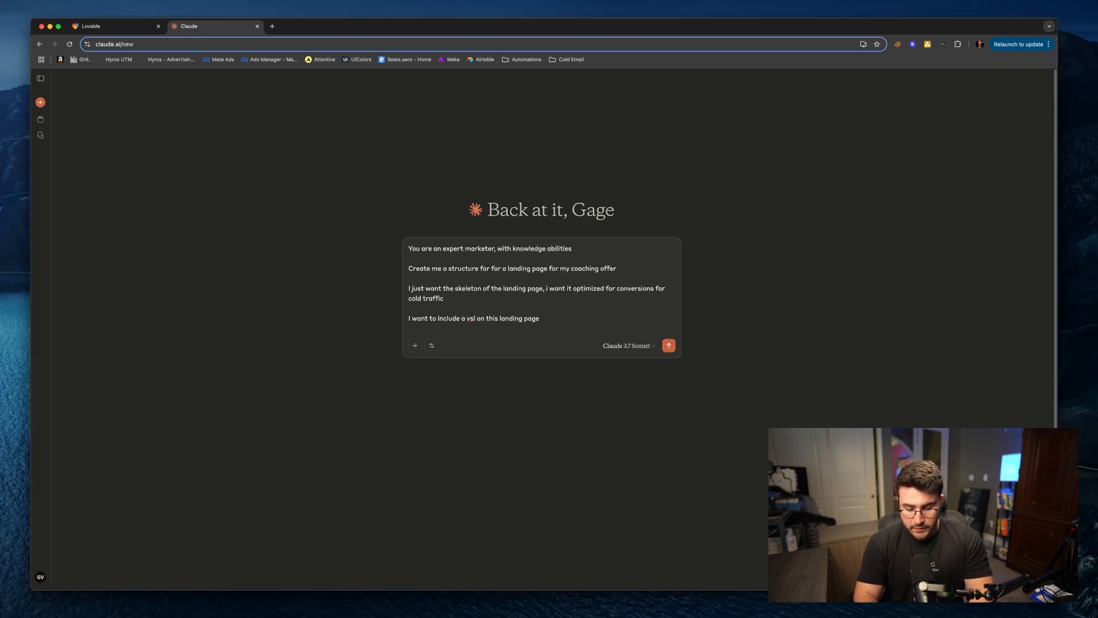
text(in c)
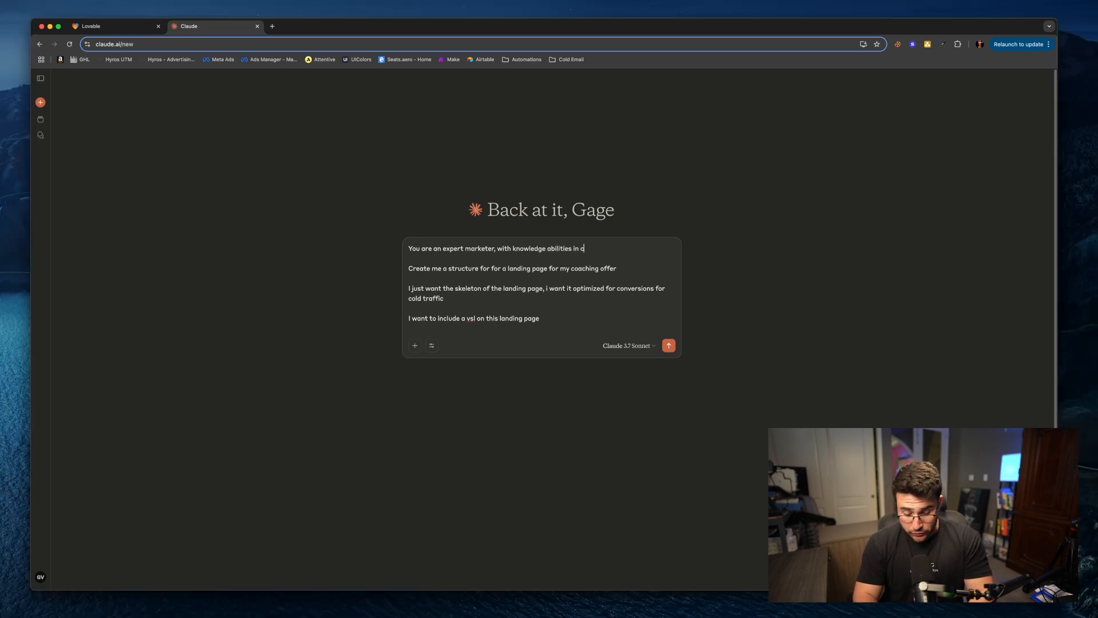
text(reating landing pages)
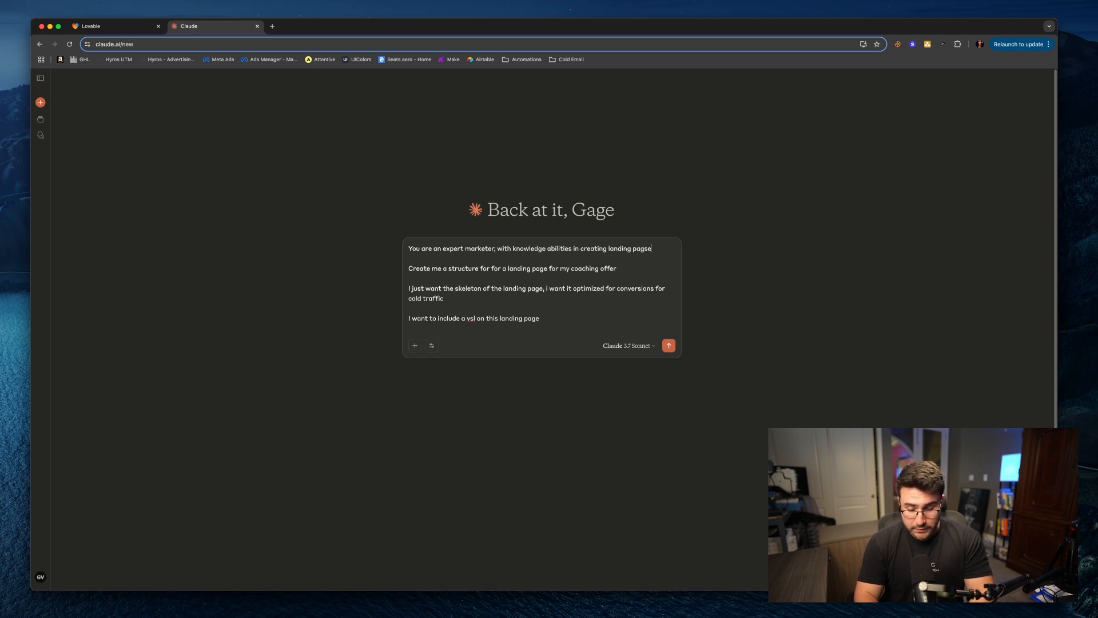
key(BackSpace)
key(BackSpace)
text(es)
key(Return)
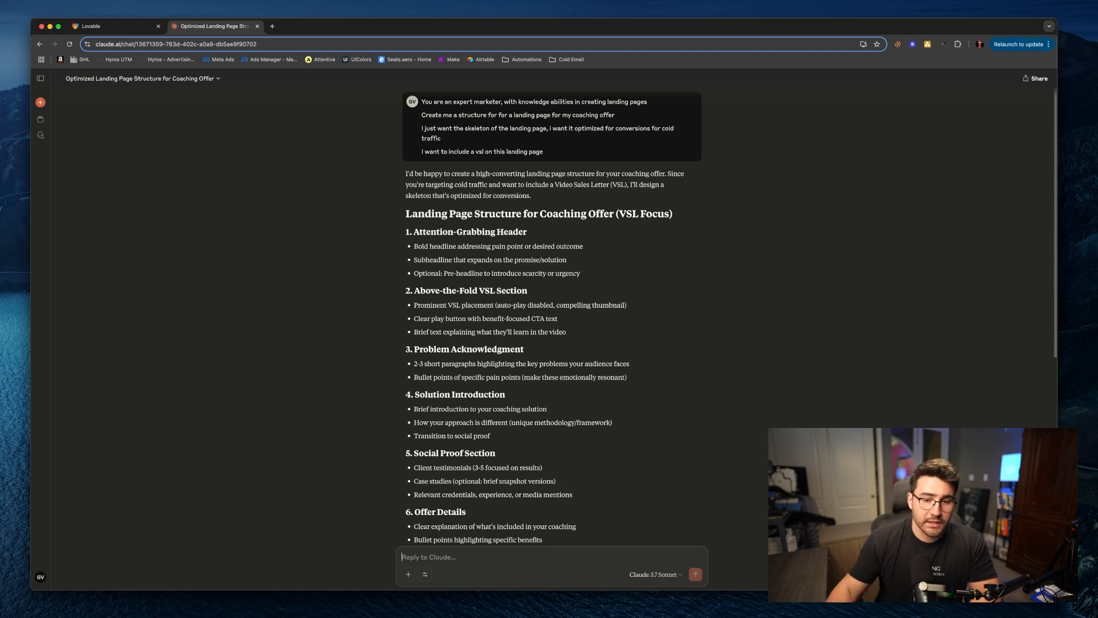
Step: Read through the generated landing page structure from top to bottom
scroll(564, 310, down, 7)
scroll(564, 310, up, 6)
scroll(563, 310, up, 2)
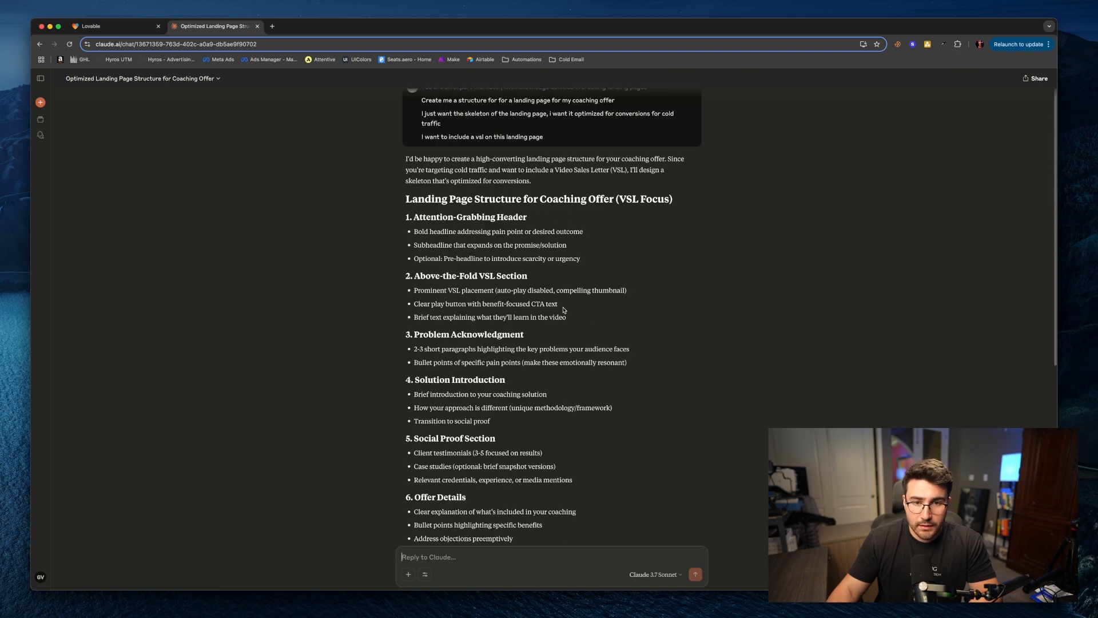
scroll(515, 306, down, 5)
scroll(505, 304, down, 3)
scroll(481, 309, up, 10)
scroll(455, 318, down, 8)
scroll(455, 319, down, 2)
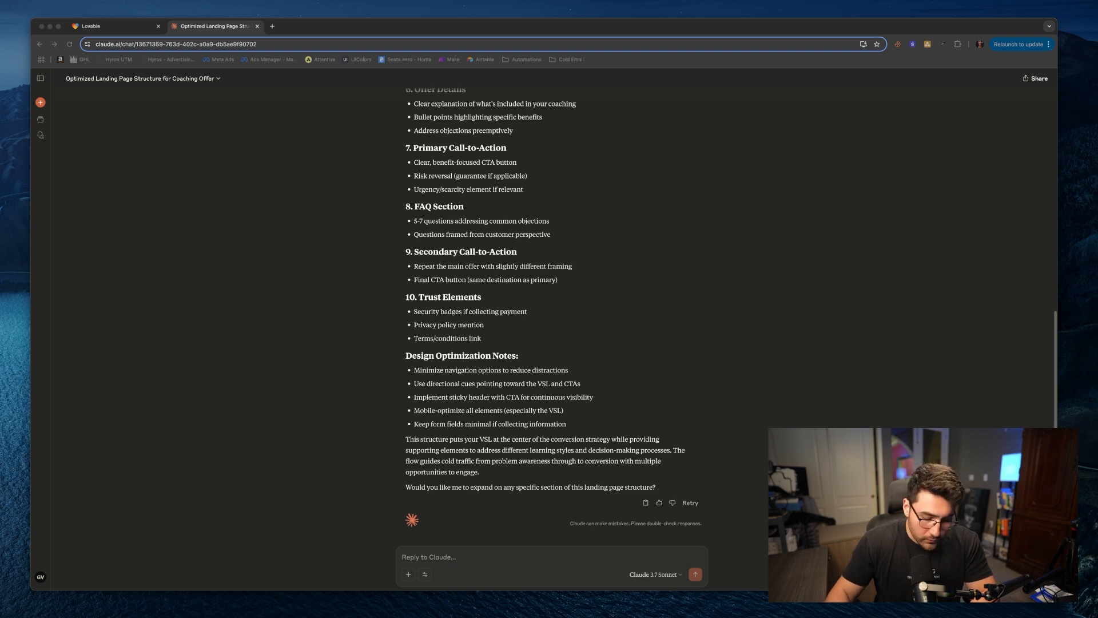
Step: Paste a request for a questionnaire to fill in the landing page details, correct the spelling of 'questionnaire', and send it
click(456, 555)
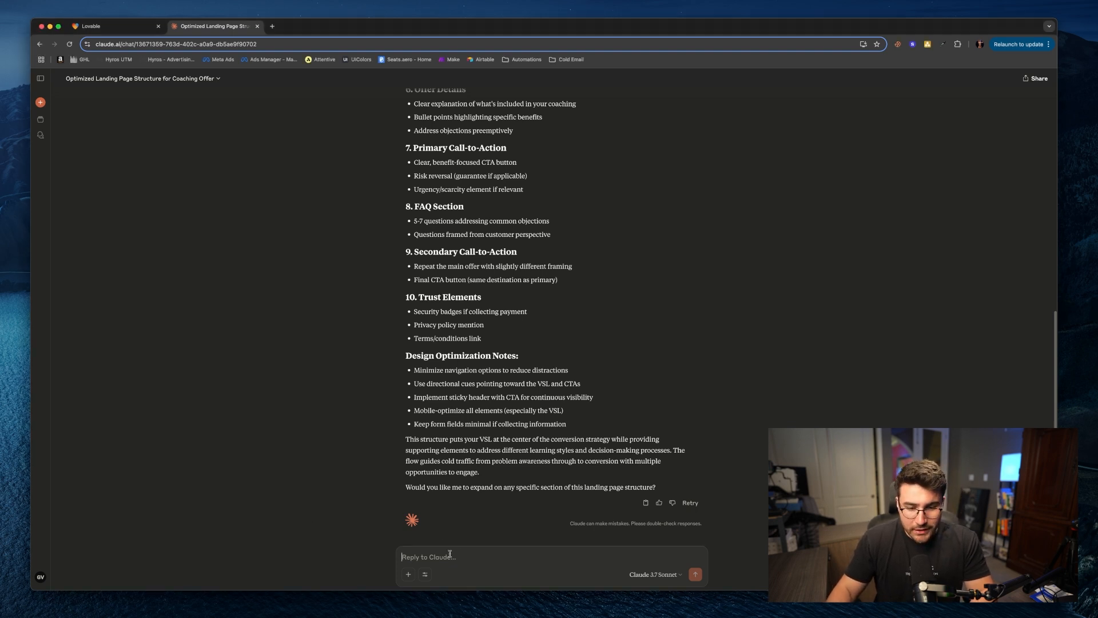
text(Now i want you to create me a questionaire that i myself can answer to be able to fill in all of the details for this landing page)
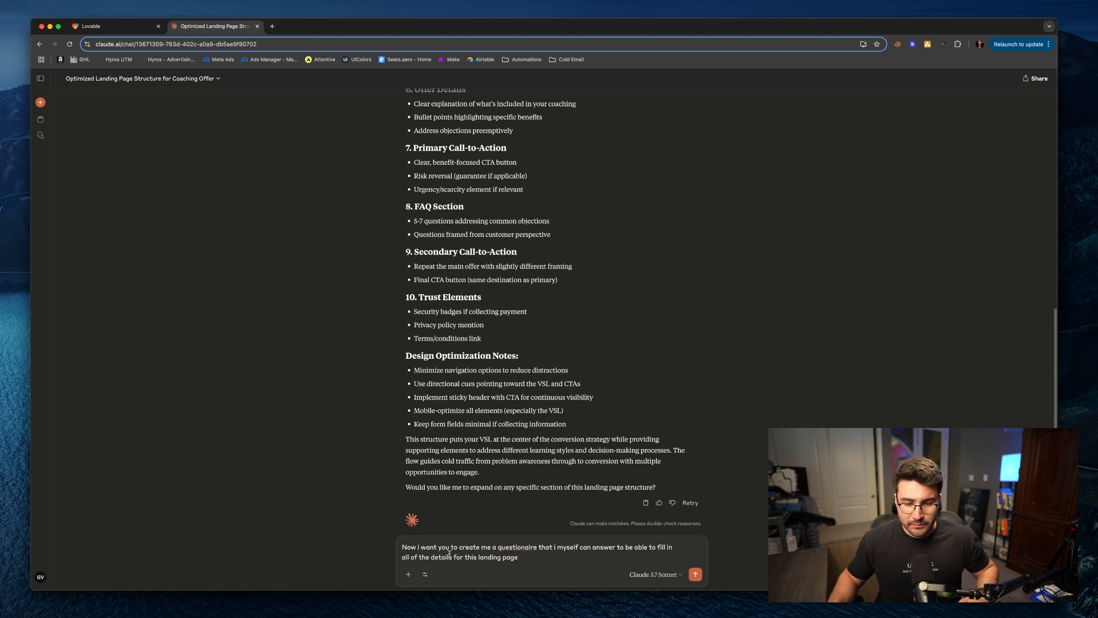
right_click(526, 548)
click(546, 430)
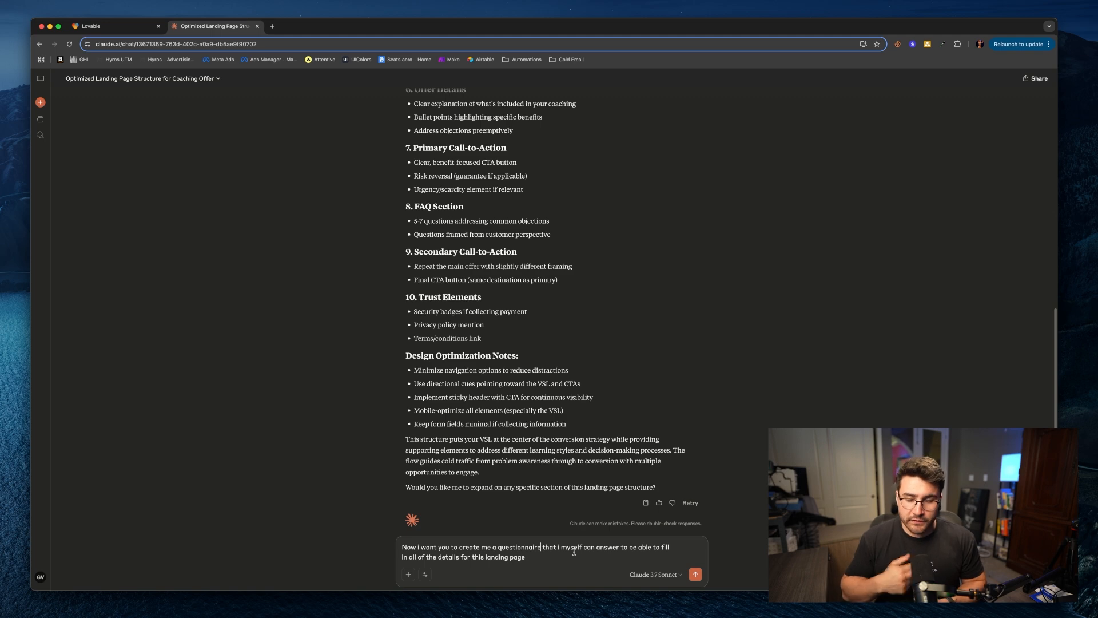
key(Return)
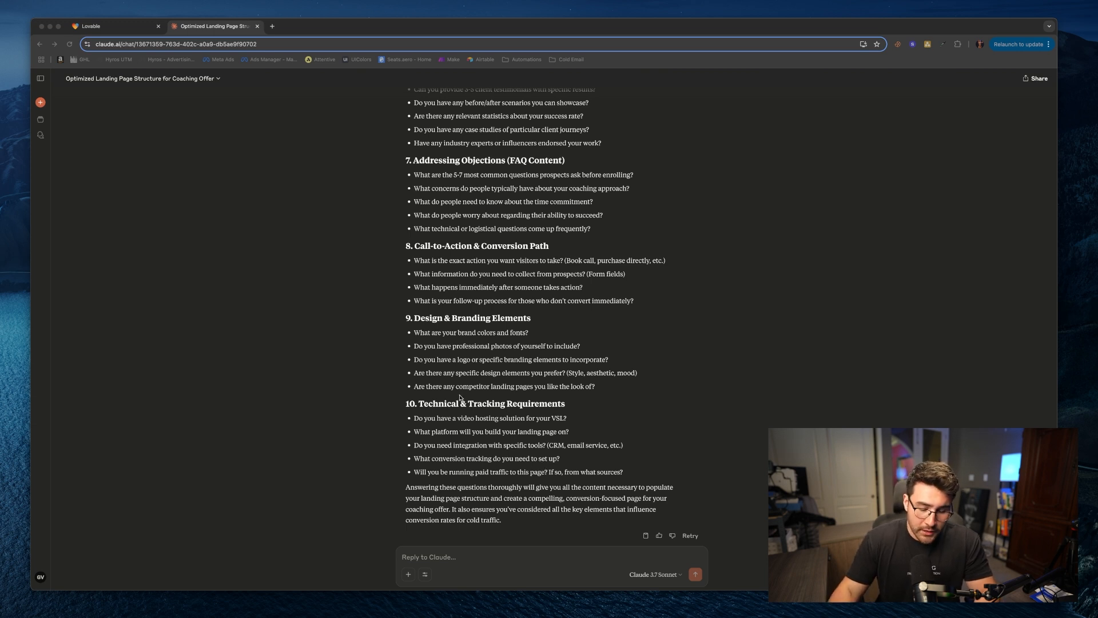
click(446, 556)
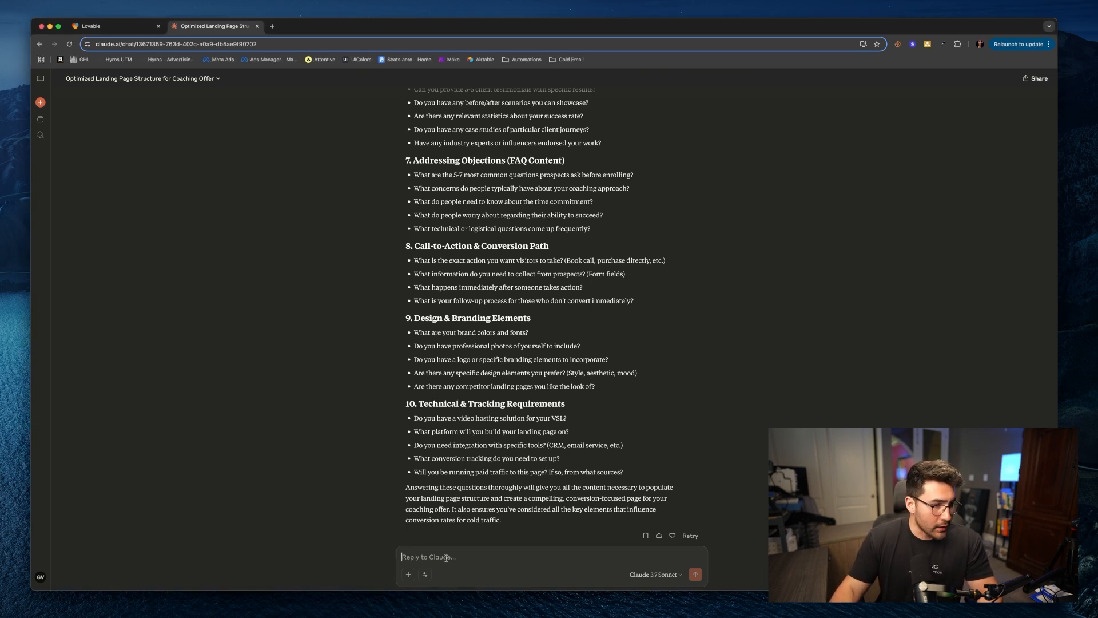
key(super+v)
scroll(473, 460, up, 15)
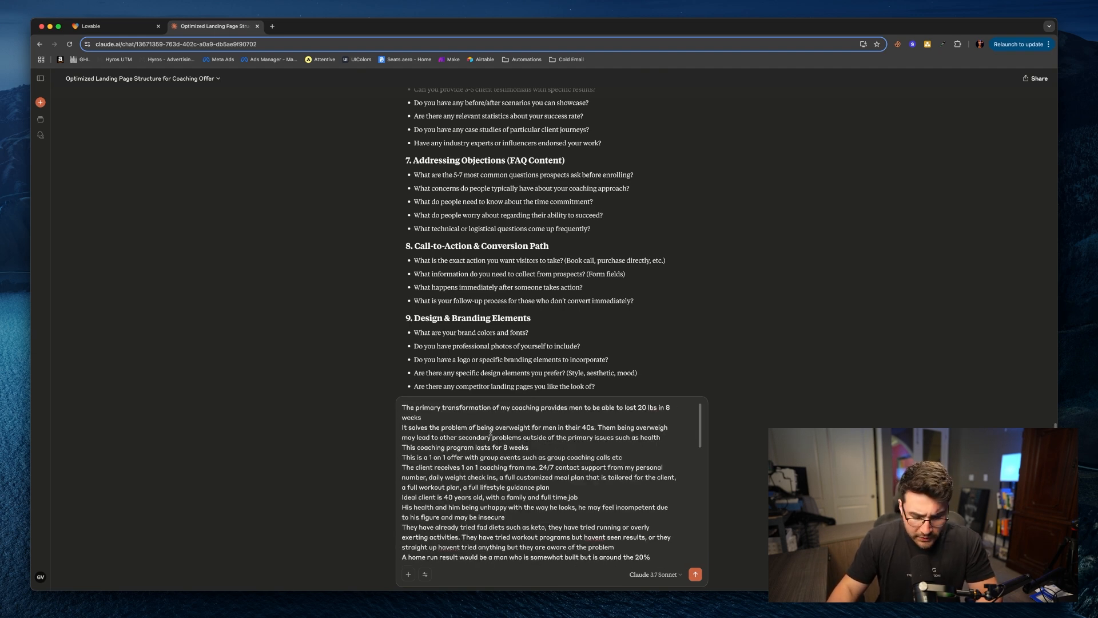
key(super+a)
key(BackSpace)
right_click(446, 556)
click(478, 549)
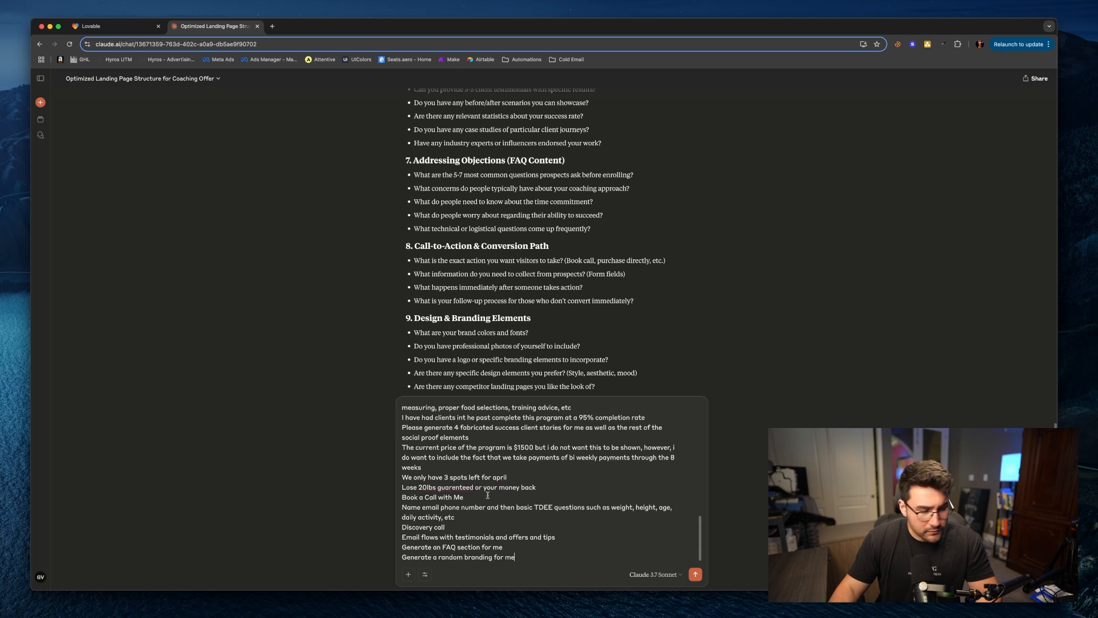
key(Return)
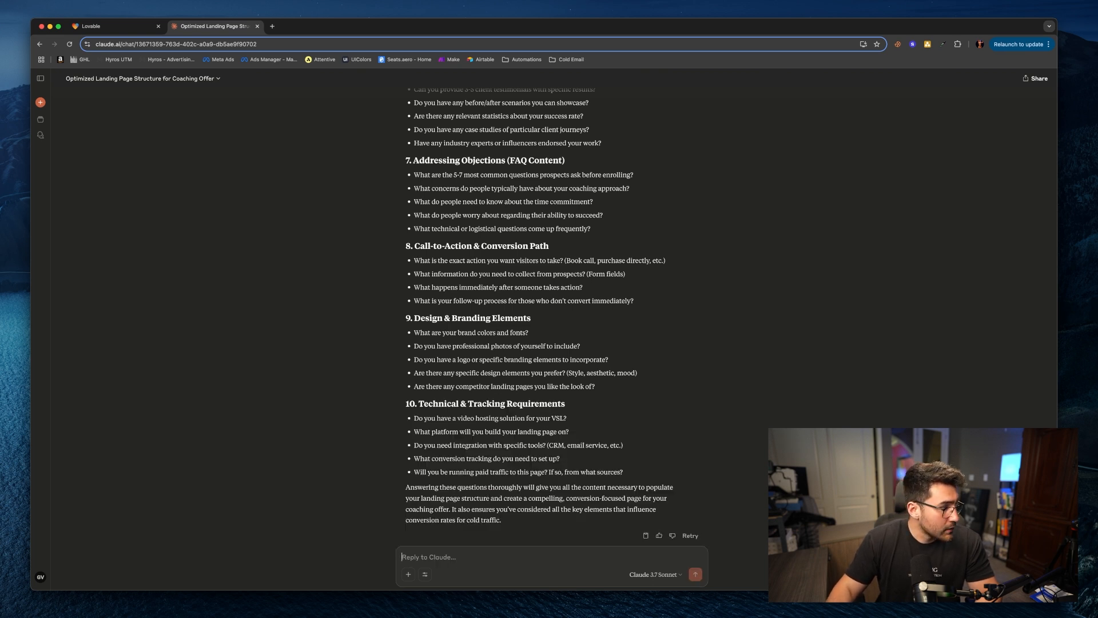
Step: Paste the questionnaire answers about the men's 8-week fitness coaching offer with matching style and send them
right_click(444, 564)
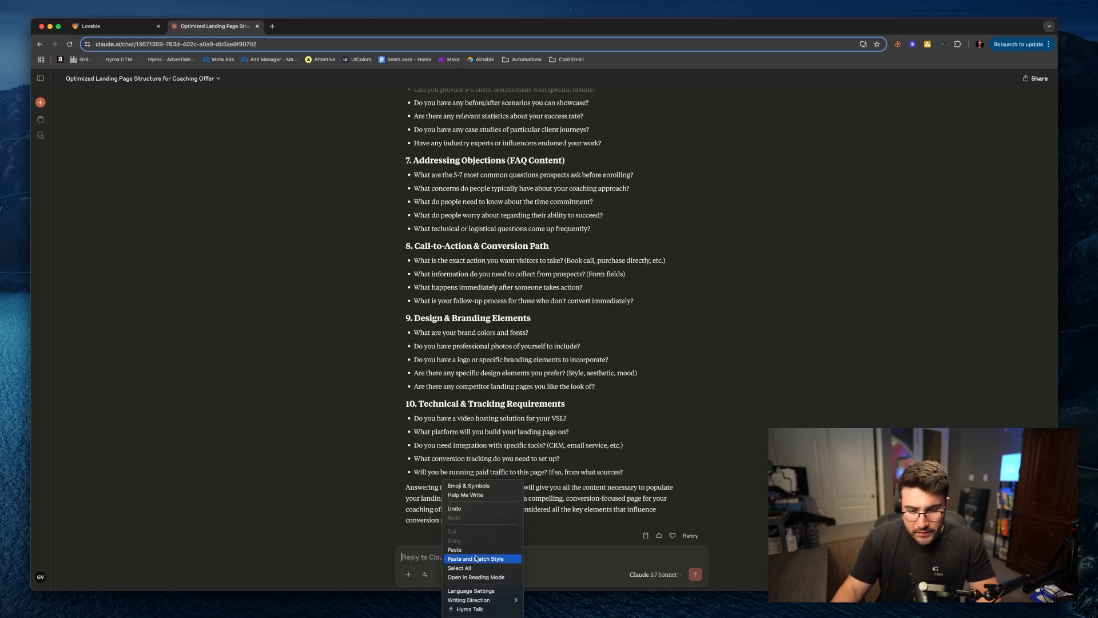
click(469, 558)
scroll(471, 531, up, 12)
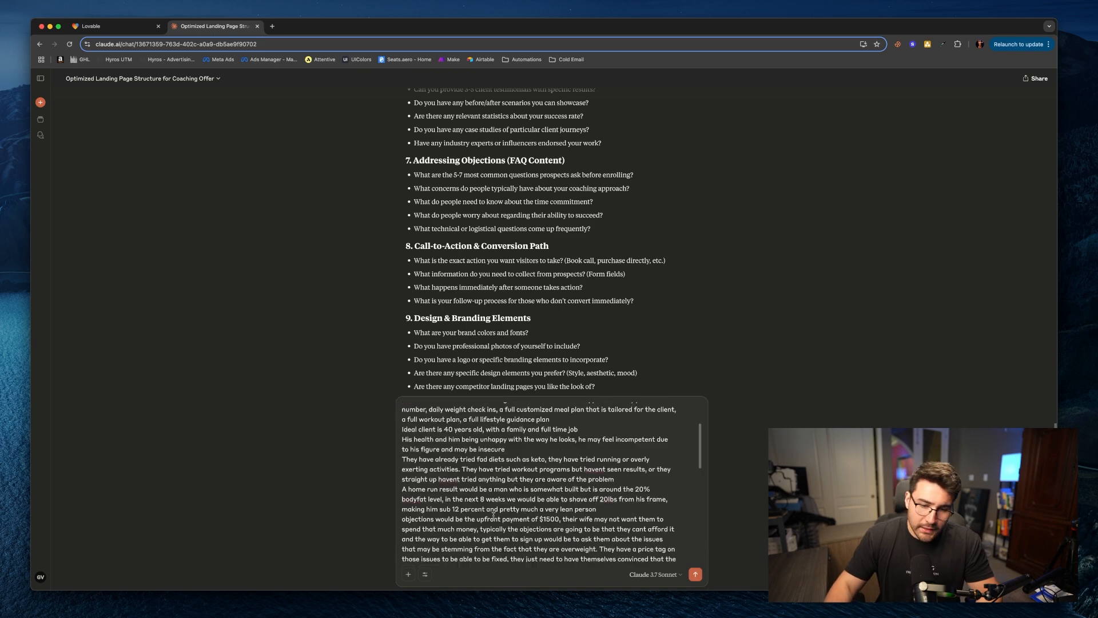
scroll(369, 415, down, 5)
scroll(515, 486, down, 10)
scroll(520, 374, down, 7)
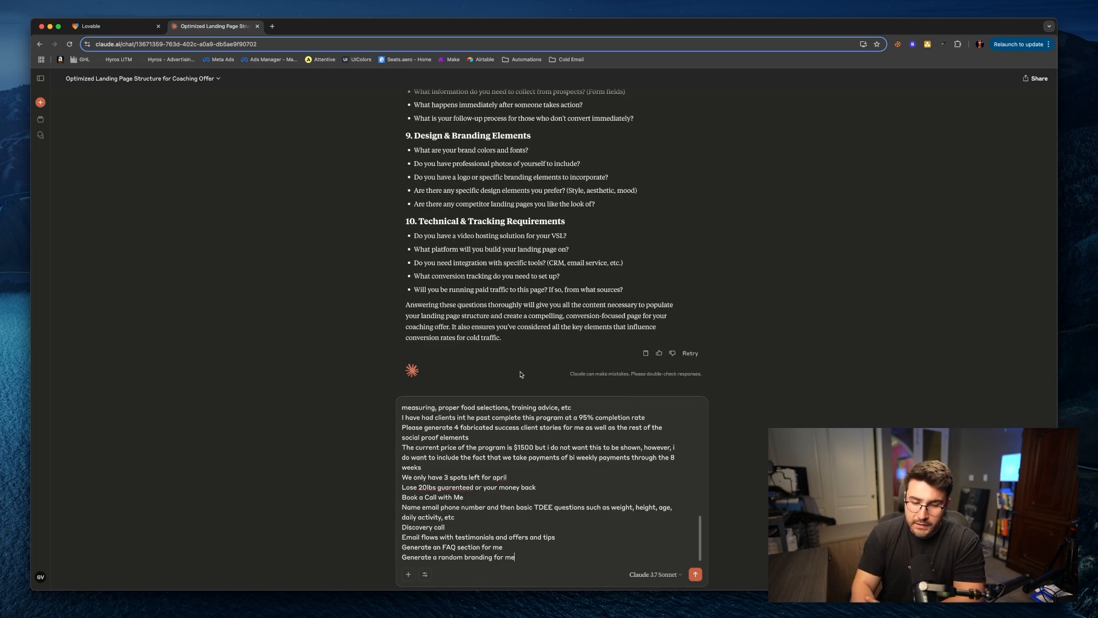
key(Return)
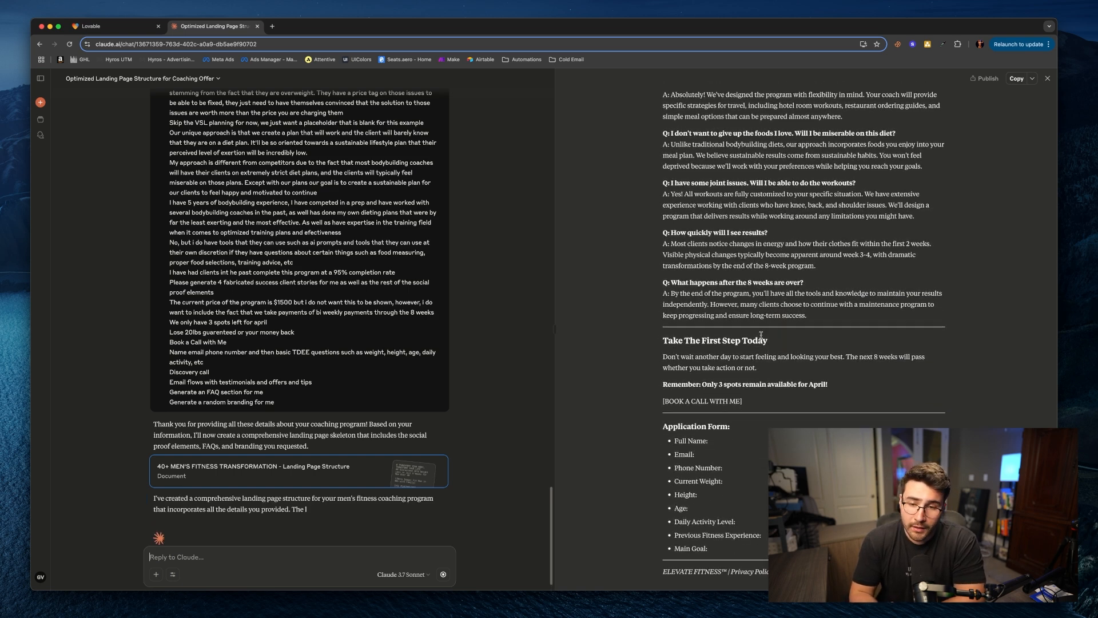
Step: Paste and send a request for an AI-optimized Lovable.dev prompt that builds the landing page from the skeleton and copy
scroll(748, 332, up, 20)
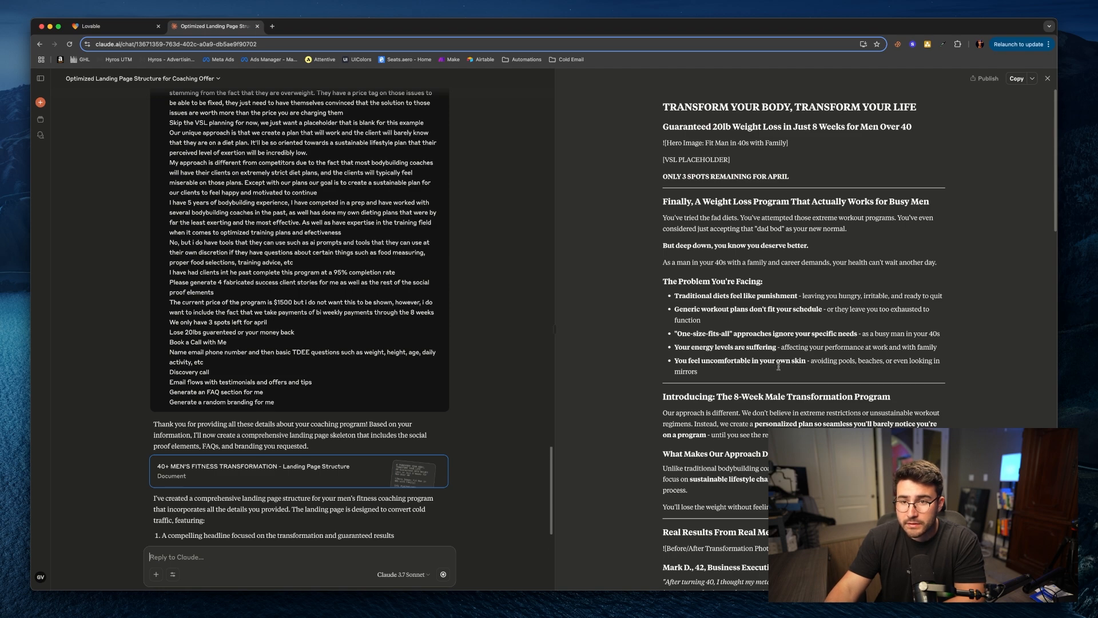
scroll(739, 297, down, 20)
scroll(722, 429, up, 3)
scroll(722, 429, down, 3)
scroll(82, 418, down, 6)
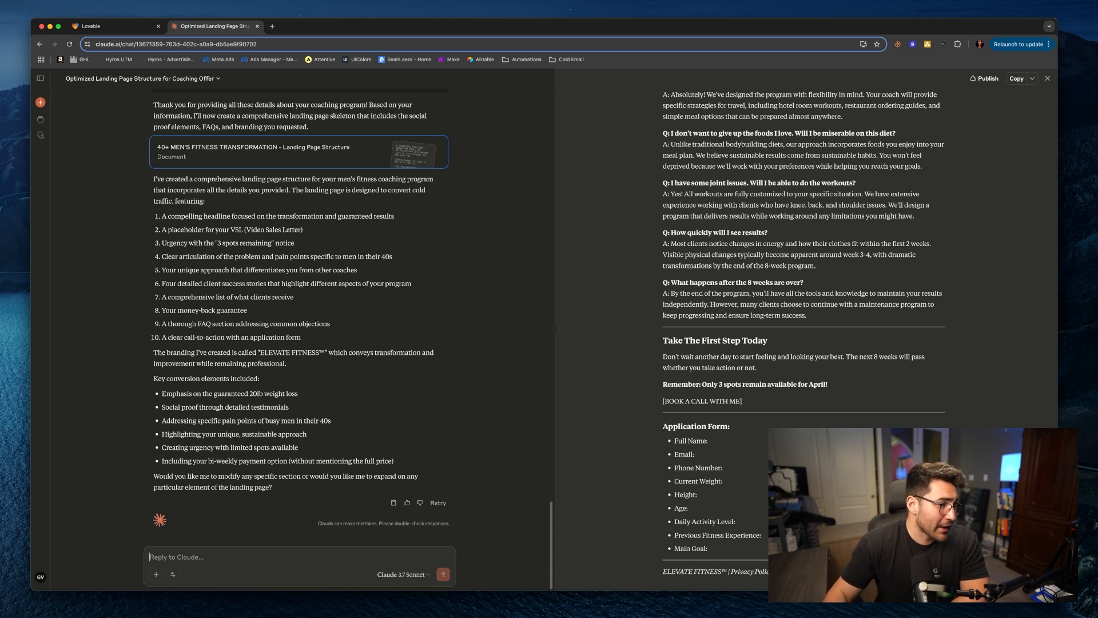
key(super+Tab)
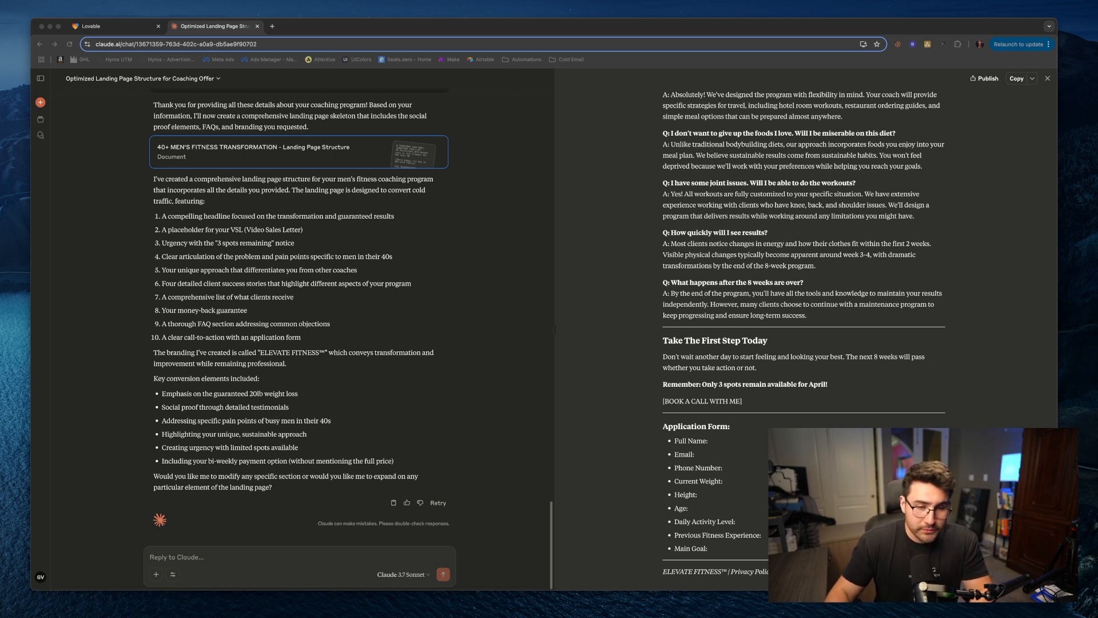
click(239, 560)
text(Now create me an ai optimized prompt that I can put into Lovable.dev to be able to fully build out this landing page with the skeleton that was made, and then the copy input into the skeleton)
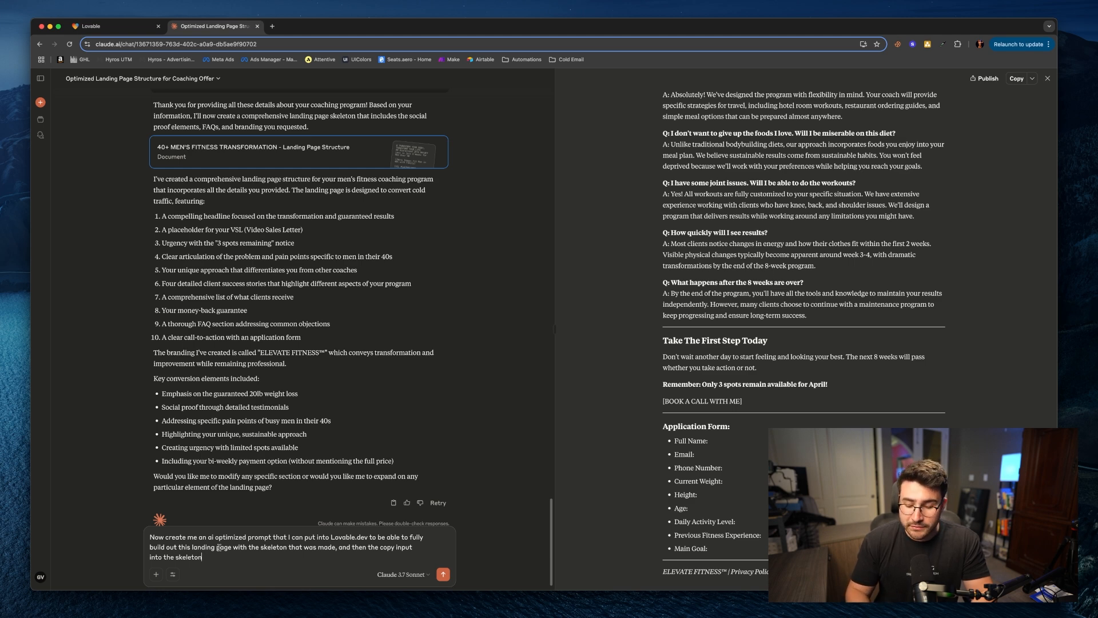
key(Return)
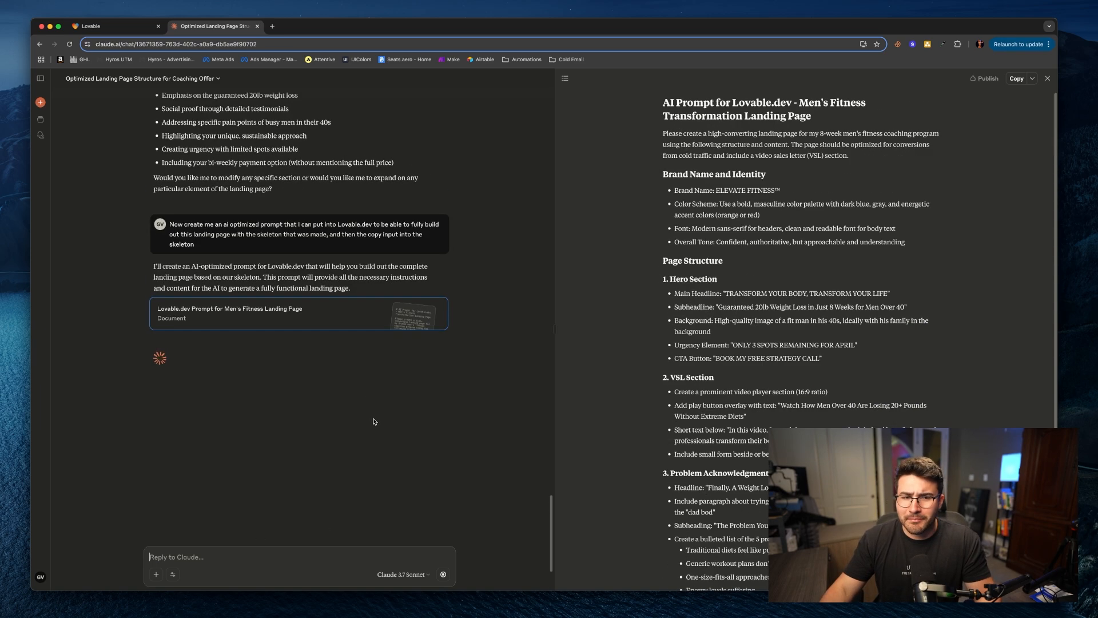
scroll(374, 418, up, 15)
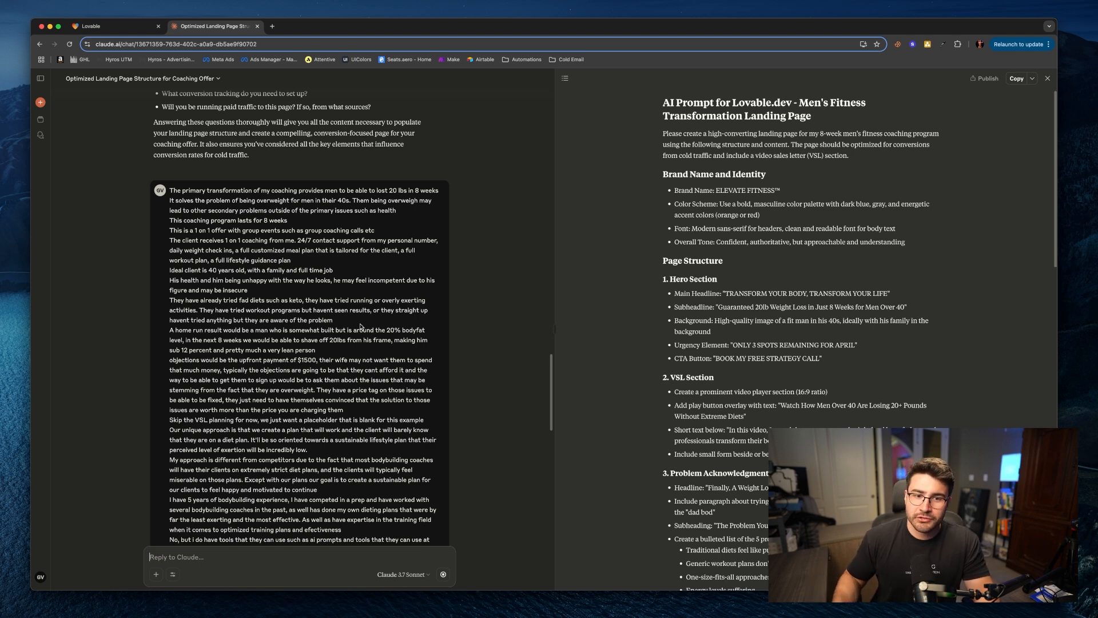
Step: Select and copy the entire Lovable.dev prompt from the generated artifact
scroll(401, 237, down, 15)
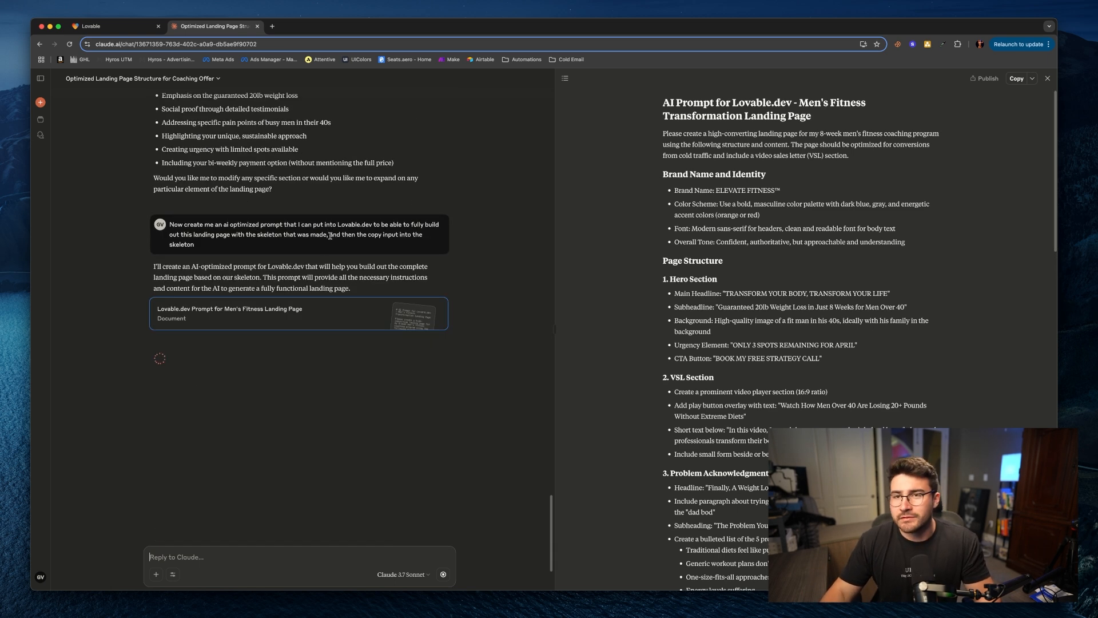
scroll(731, 319, down, 10)
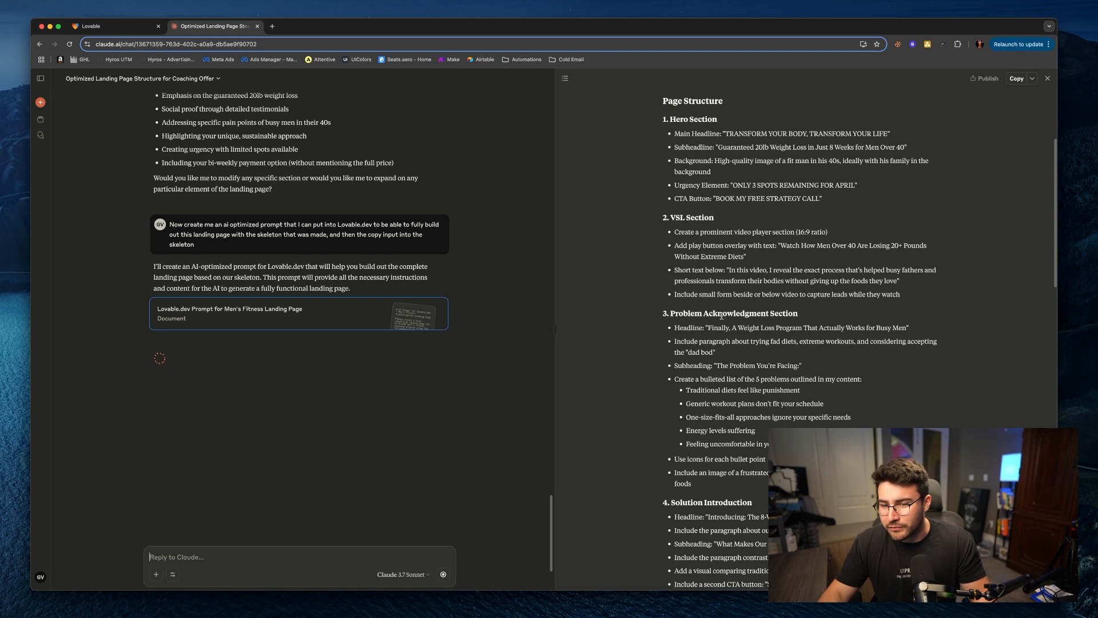
scroll(731, 319, down, 15)
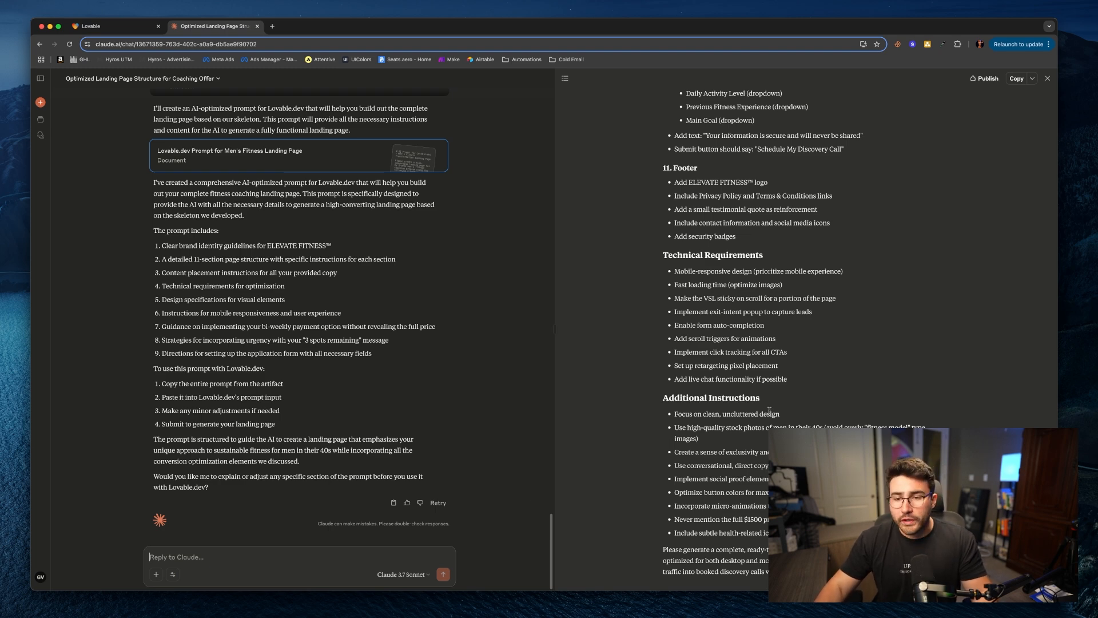
scroll(766, 412, up, 20)
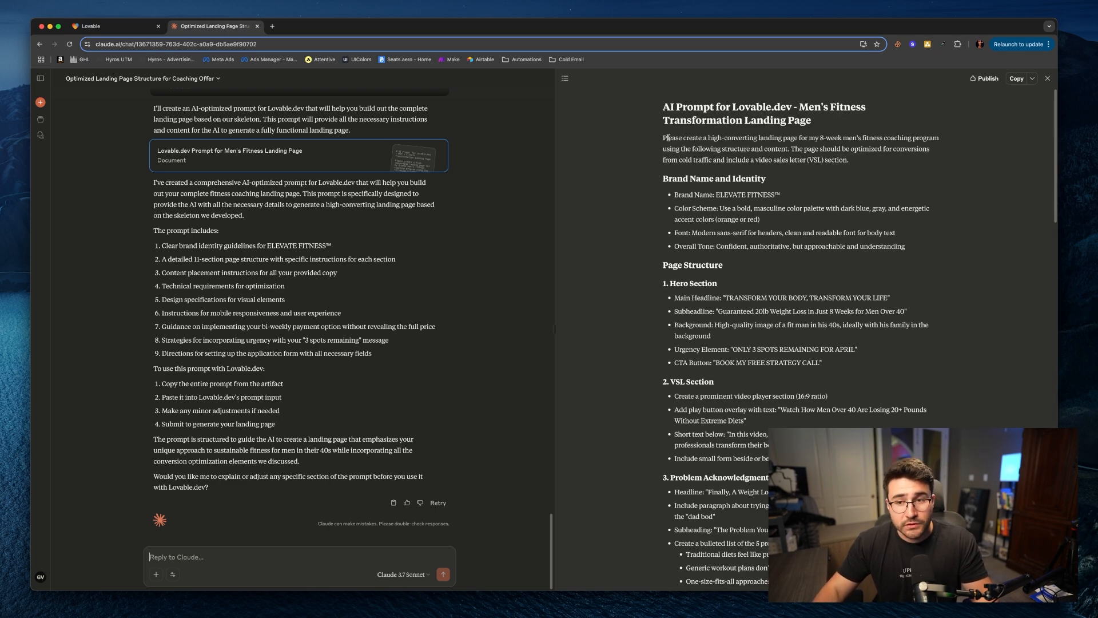
drag(663, 105, 772, 589)
right_click(702, 561)
click(738, 544)
click(757, 552)
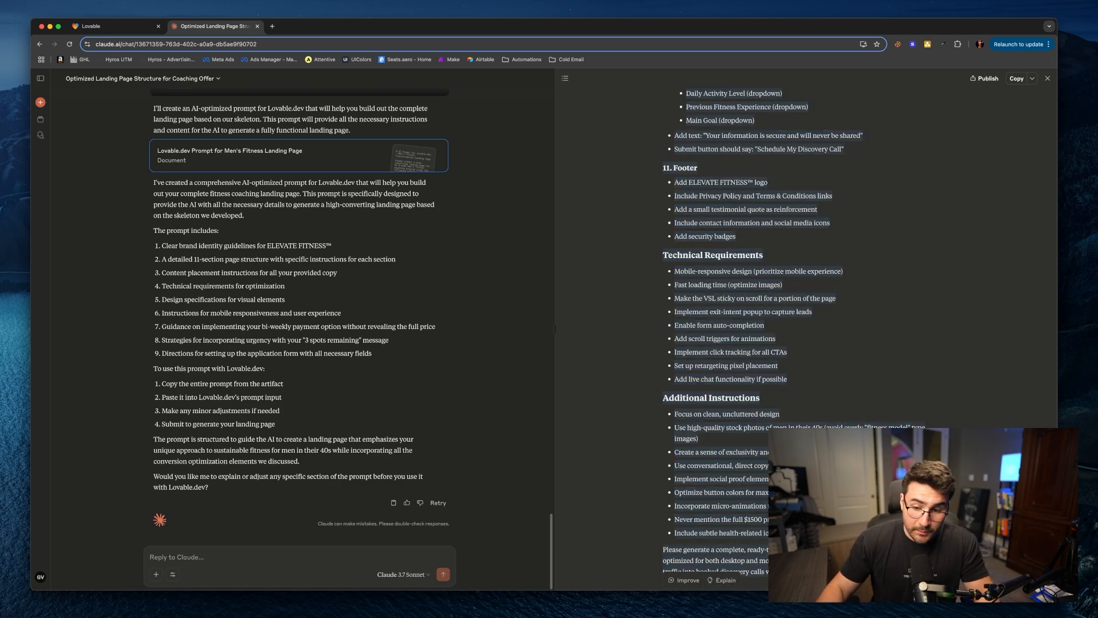
Step: Switch to the Lovable tab, paste the prompt into the app builder and submit it
click(134, 30)
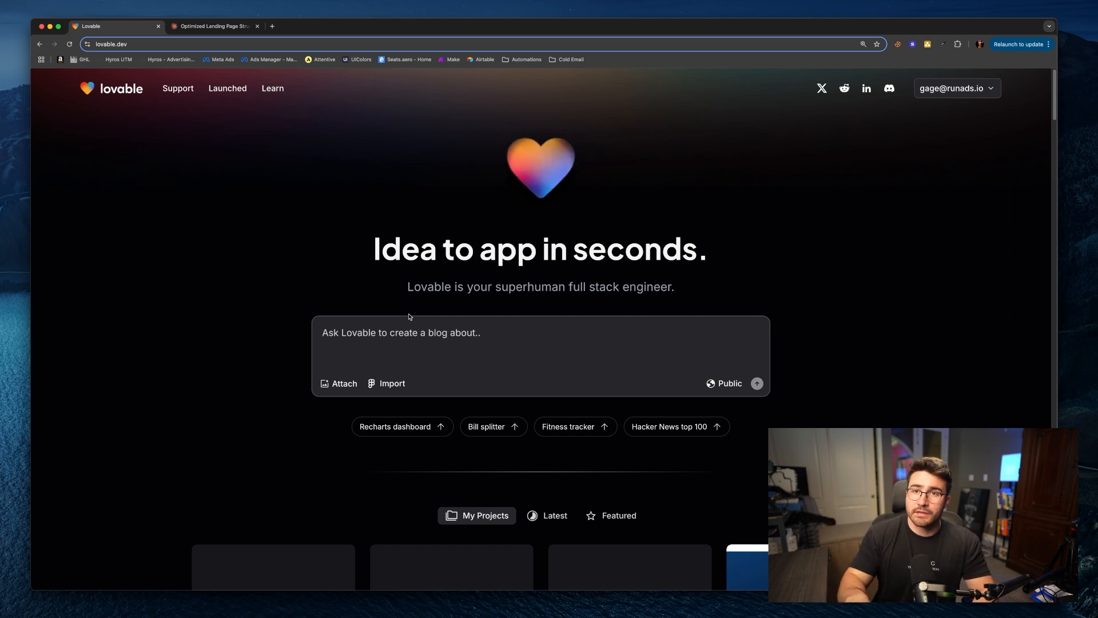
key(super+v)
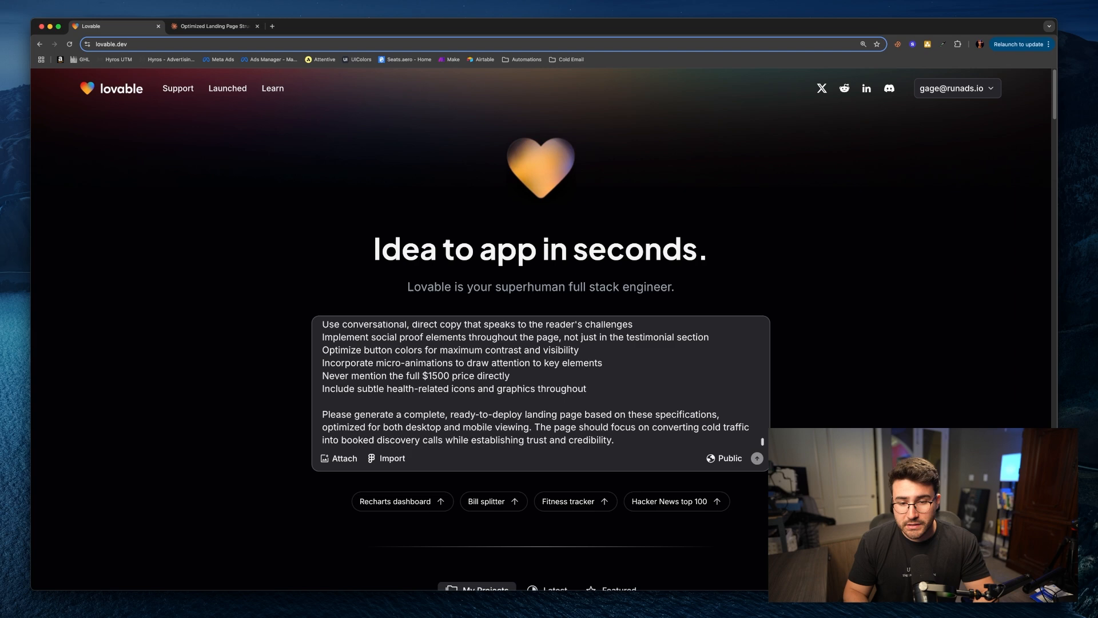
key(Return)
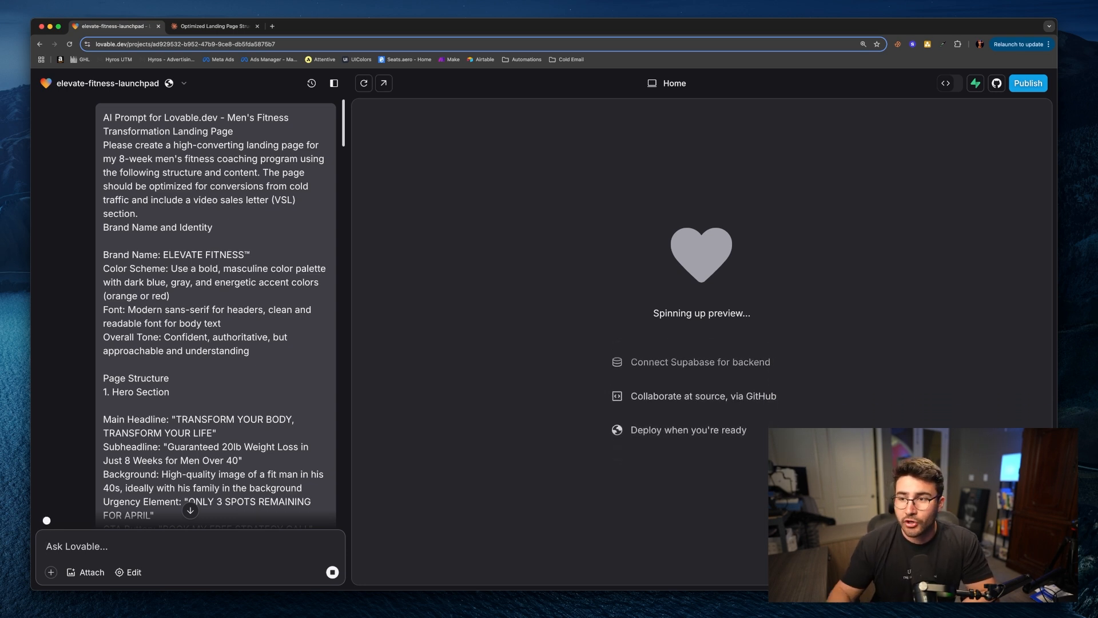
Step: Open the code view and browse the generated project's src, components and ui files
click(946, 84)
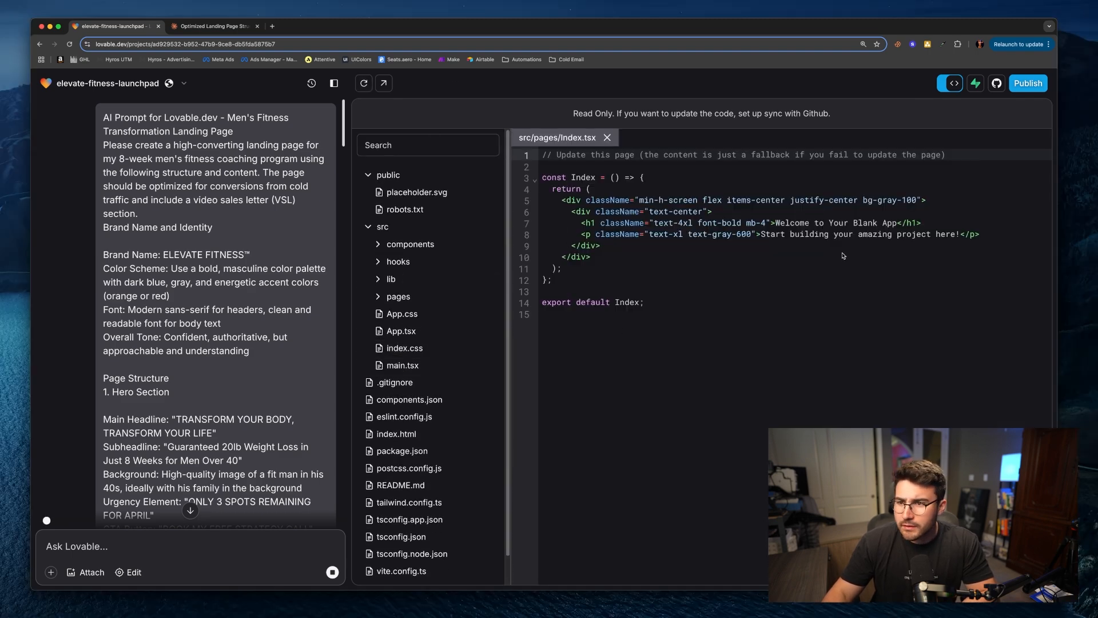
click(383, 227)
click(410, 261)
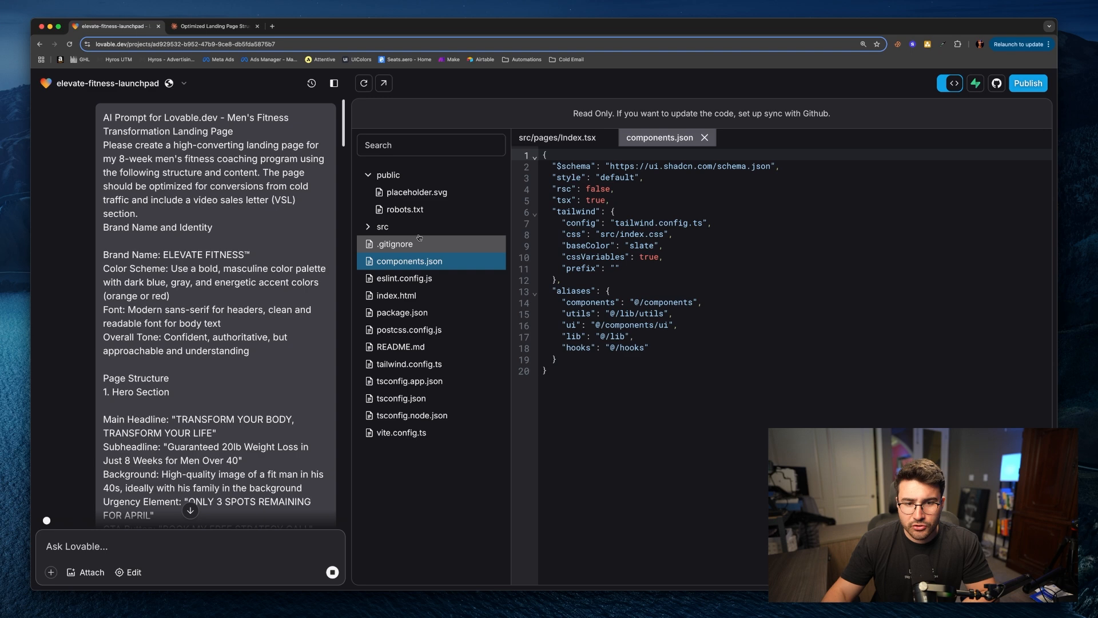
click(420, 228)
click(420, 244)
click(419, 261)
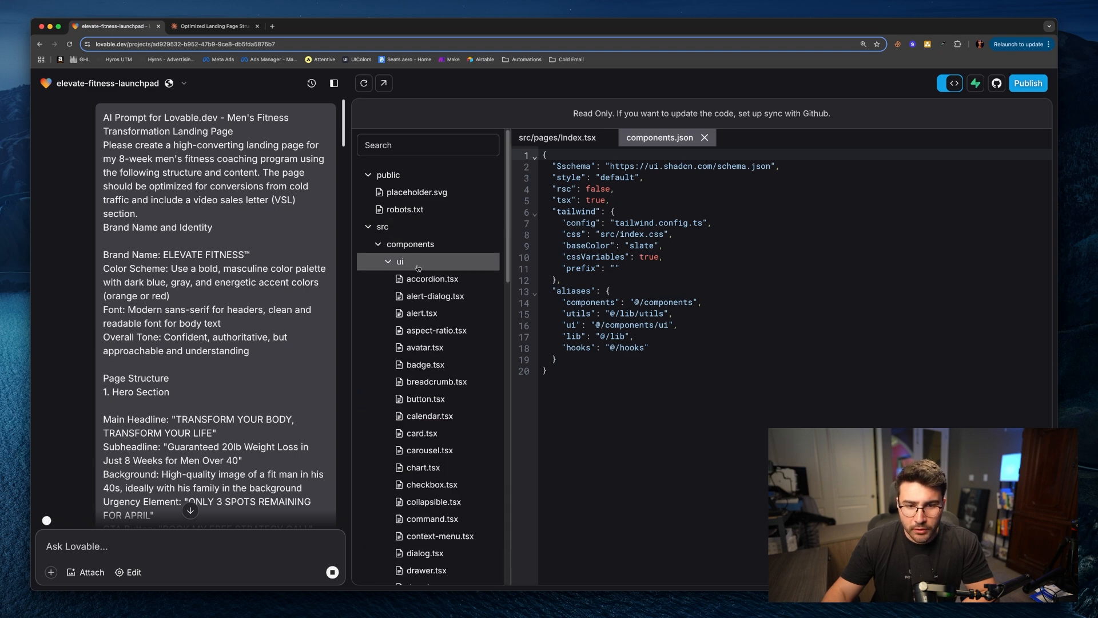
click(430, 295)
click(425, 313)
click(427, 330)
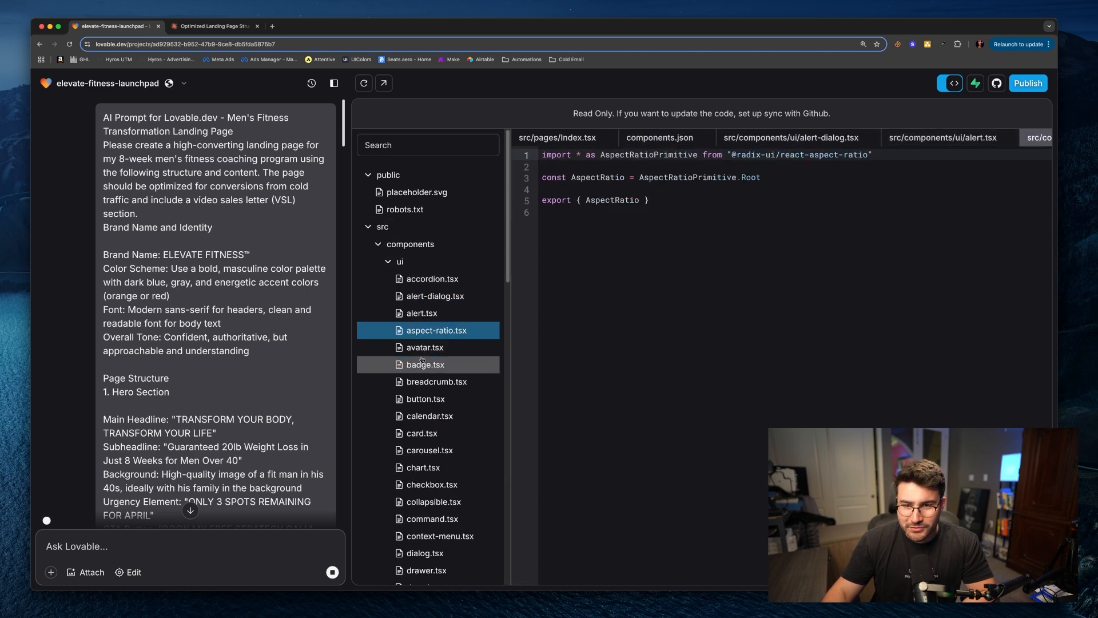
click(422, 361)
click(945, 87)
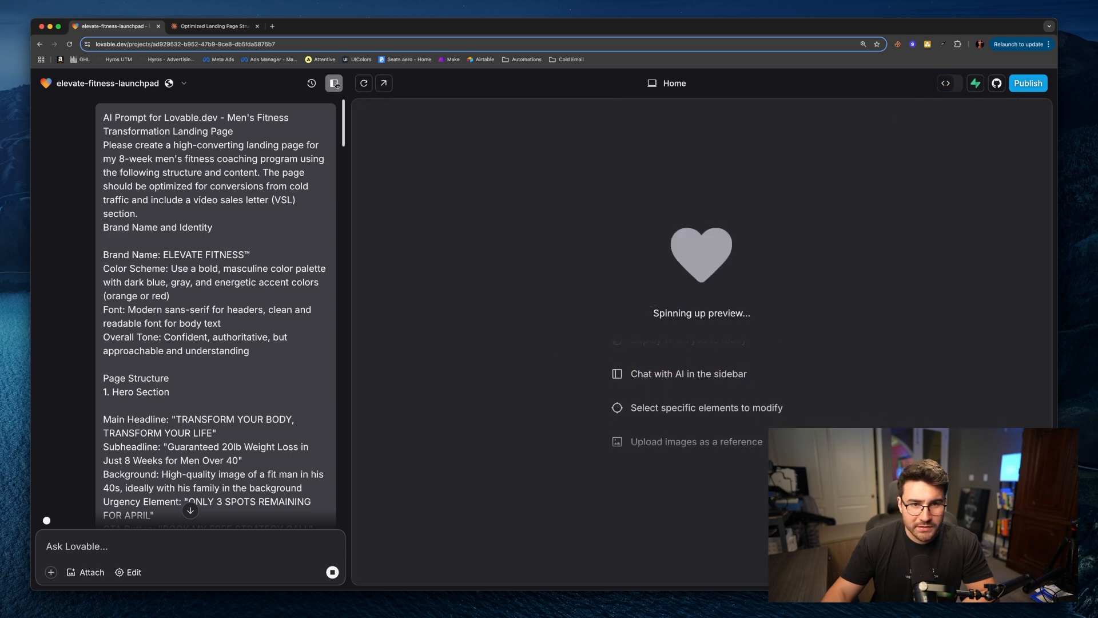
Step: Read Lovable's response describing the planned landing page sections, color palette and fonts
click(334, 84)
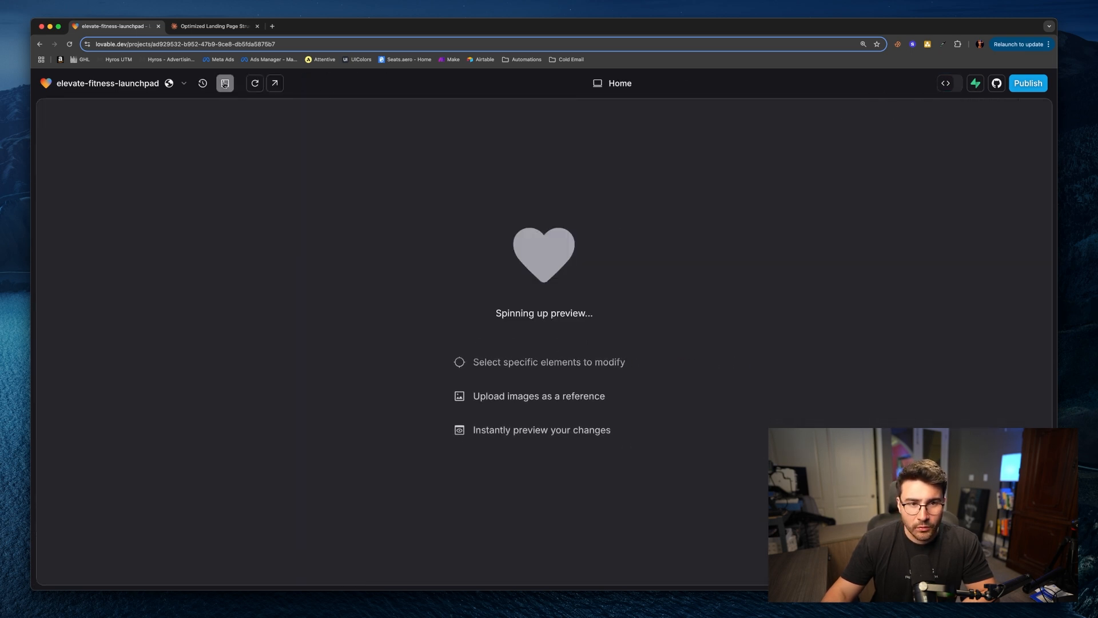
click(334, 84)
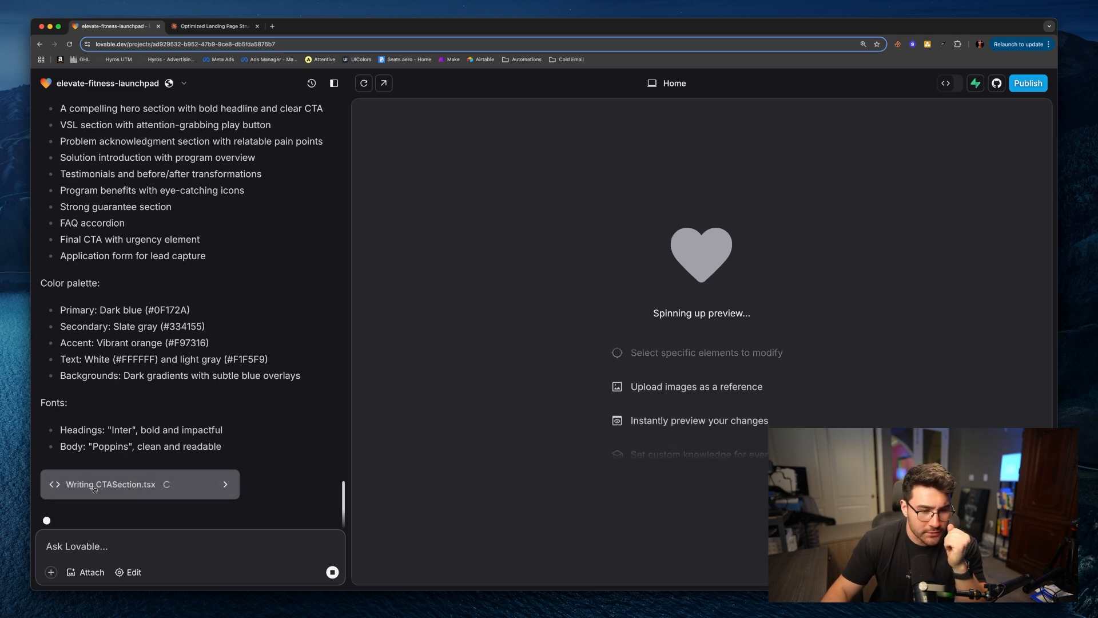
scroll(302, 470, up, 3)
scroll(302, 471, up, 10)
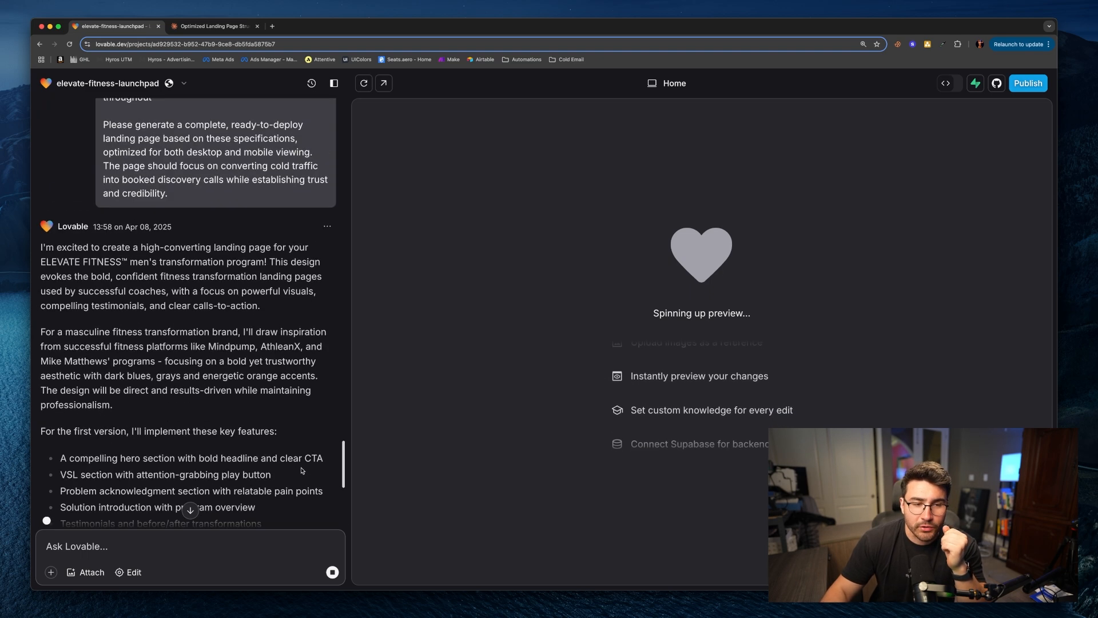
scroll(303, 466, down, 7)
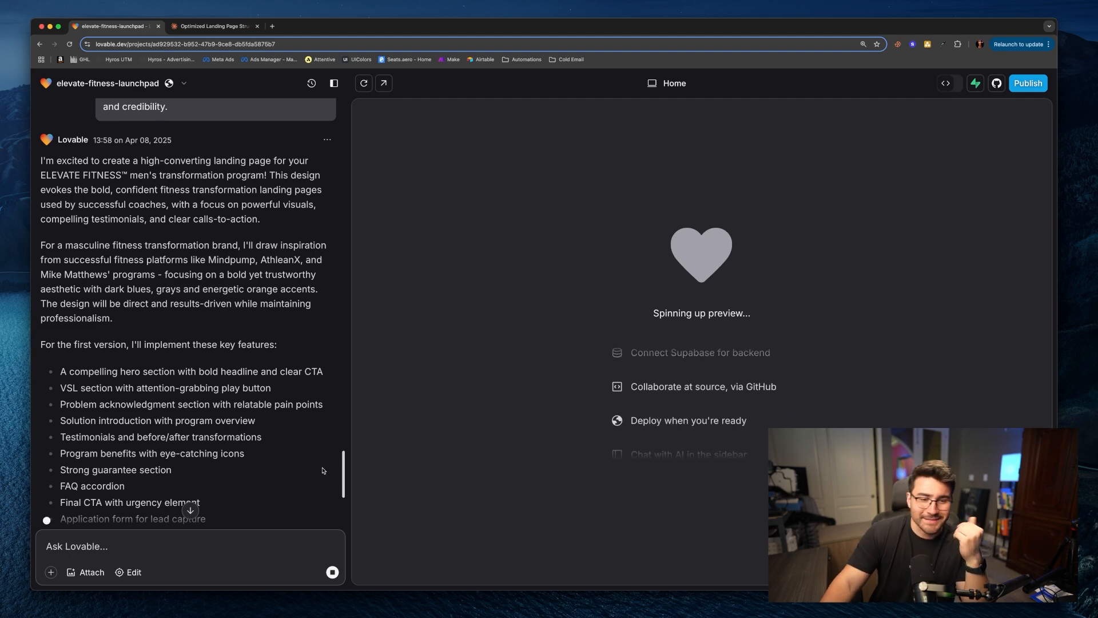
scroll(280, 484, down, 2)
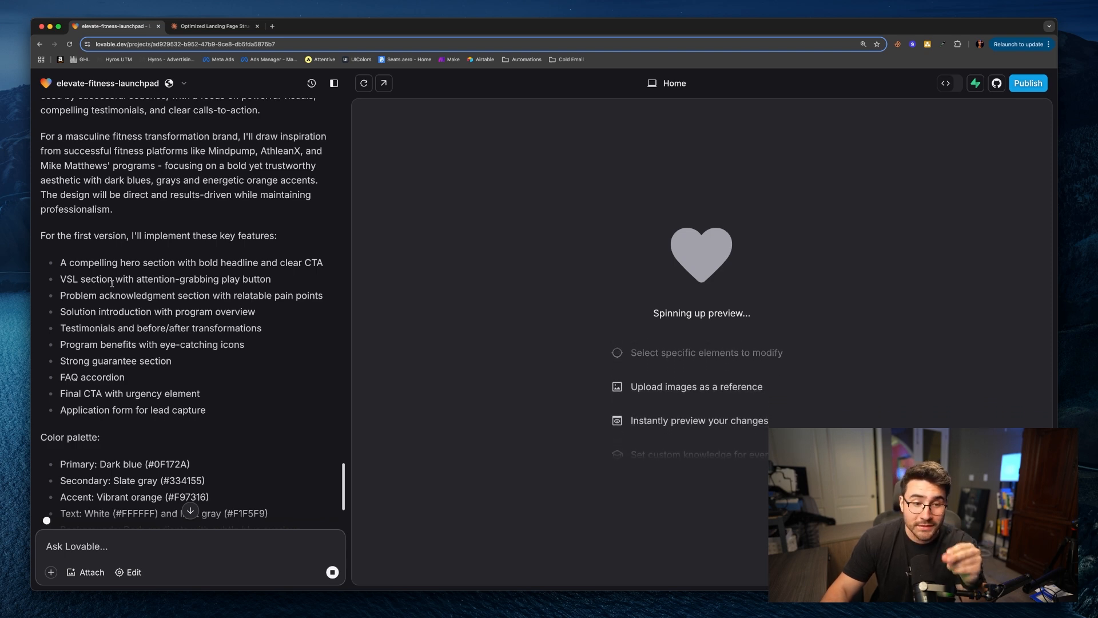
Step: Revisit the prompt artifact in the Claude tab and return to the Lovable project
click(221, 27)
scroll(733, 333, up, 20)
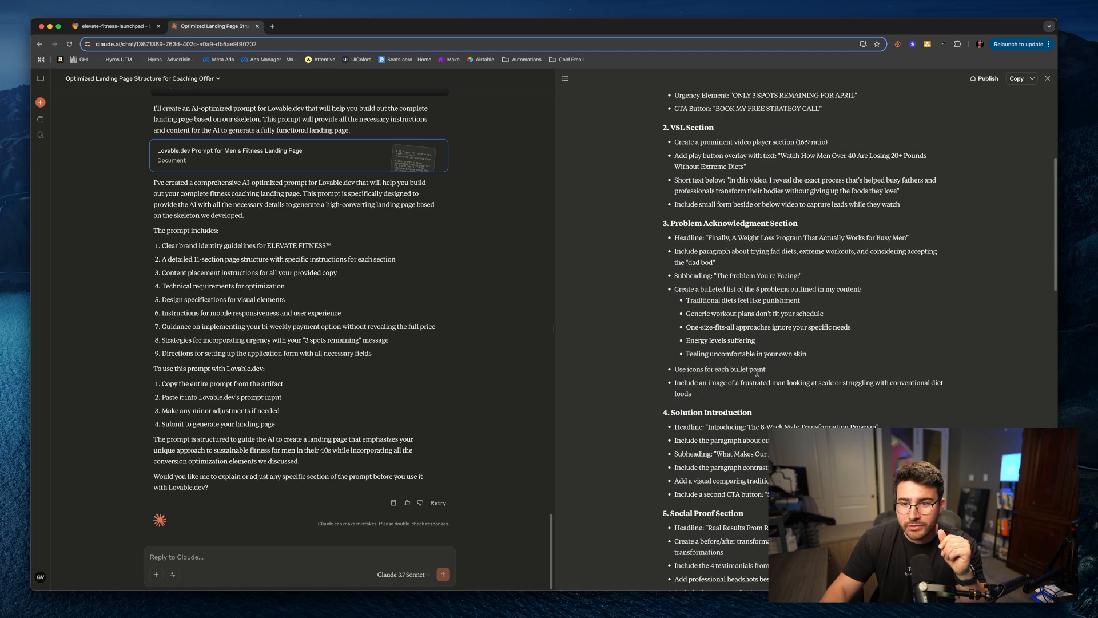
scroll(761, 392, down, 1)
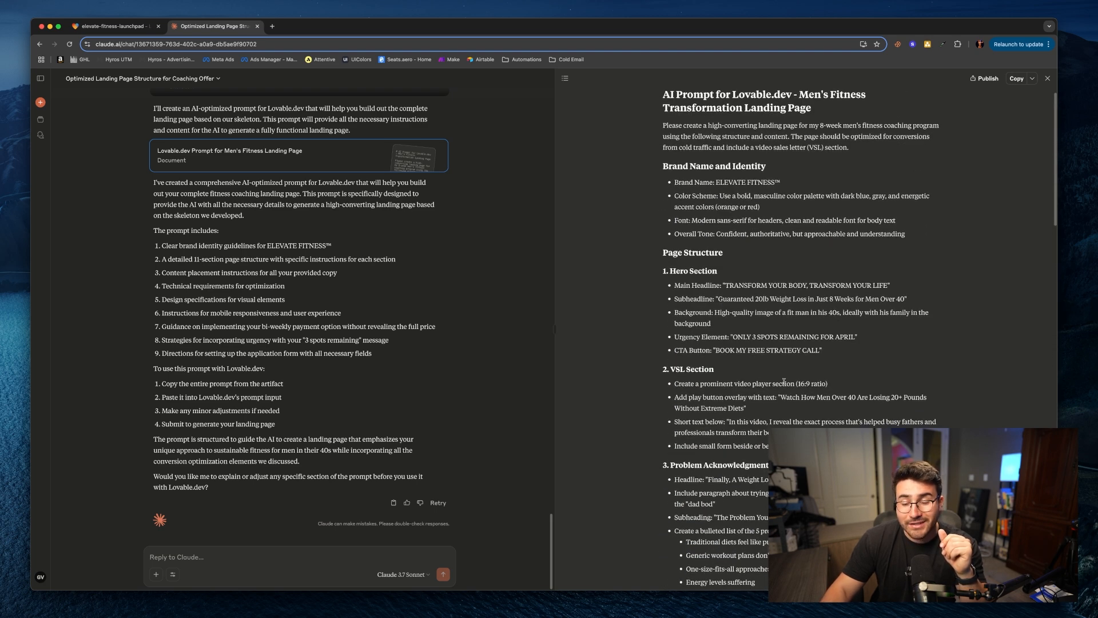
click(114, 26)
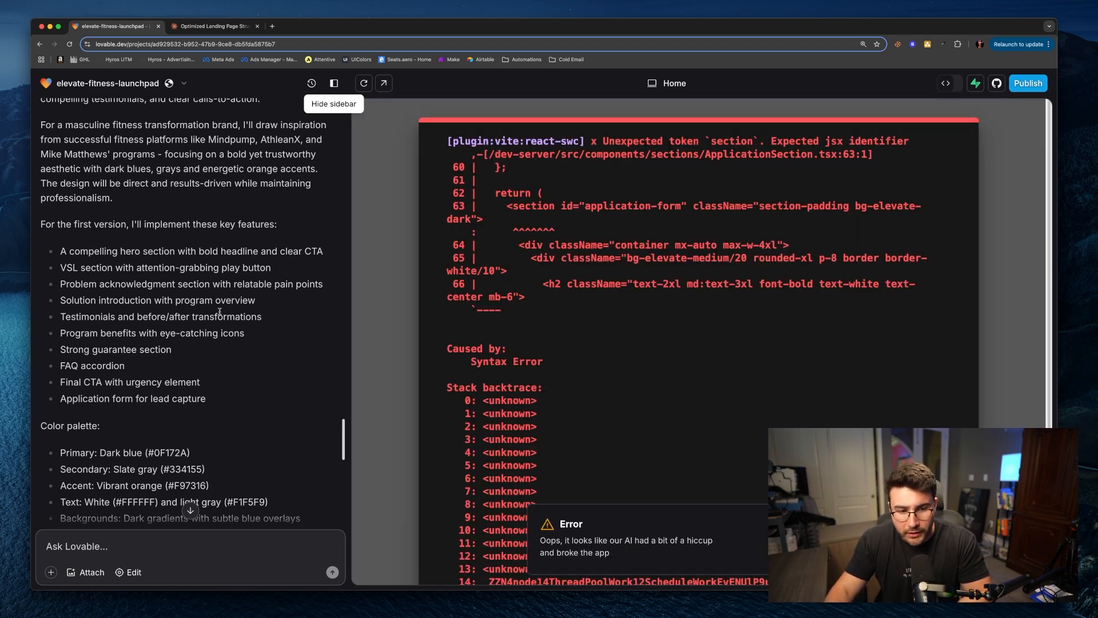
Step: Ask Lovable to automatically fix the build error in the landing page app
scroll(223, 312, down, 10)
scroll(275, 369, up, 5)
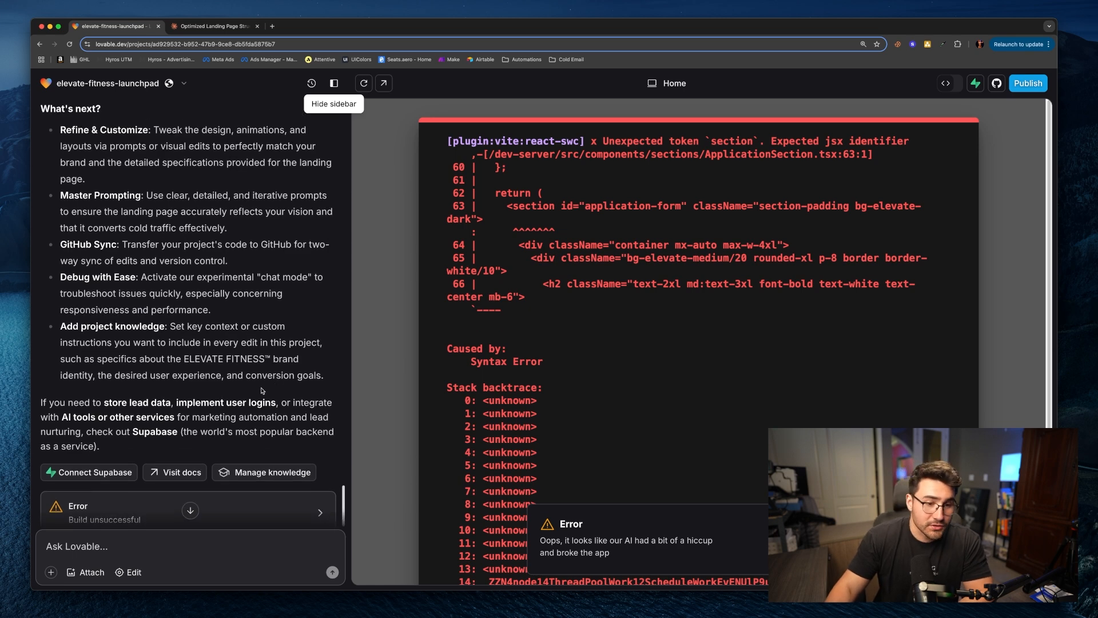
scroll(187, 386, up, 5)
scroll(218, 378, down, 5)
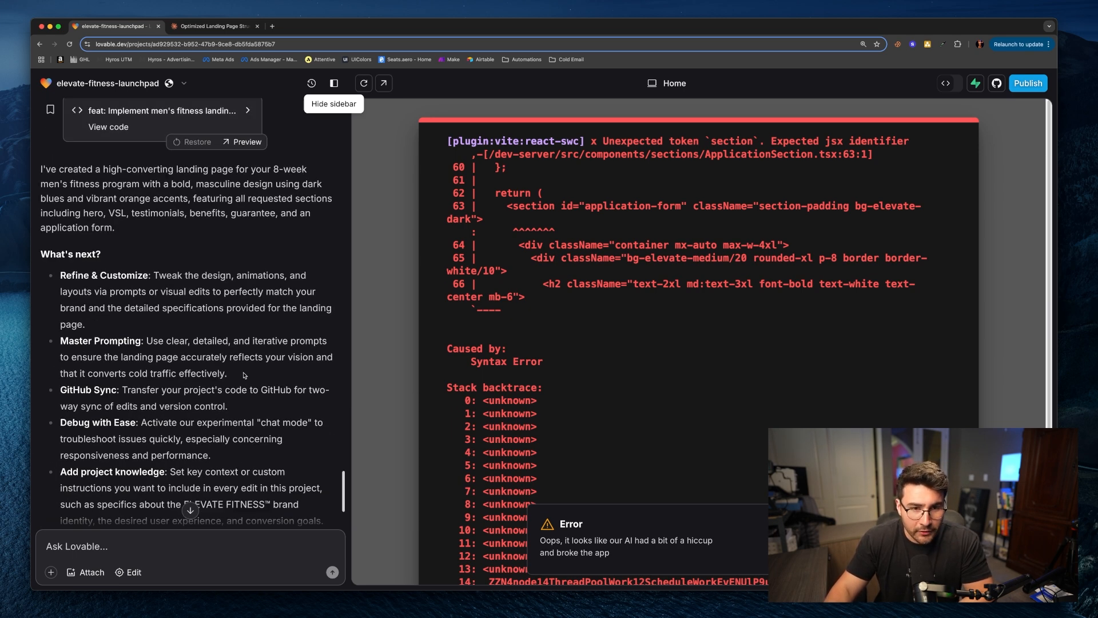
scroll(245, 375, down, 3)
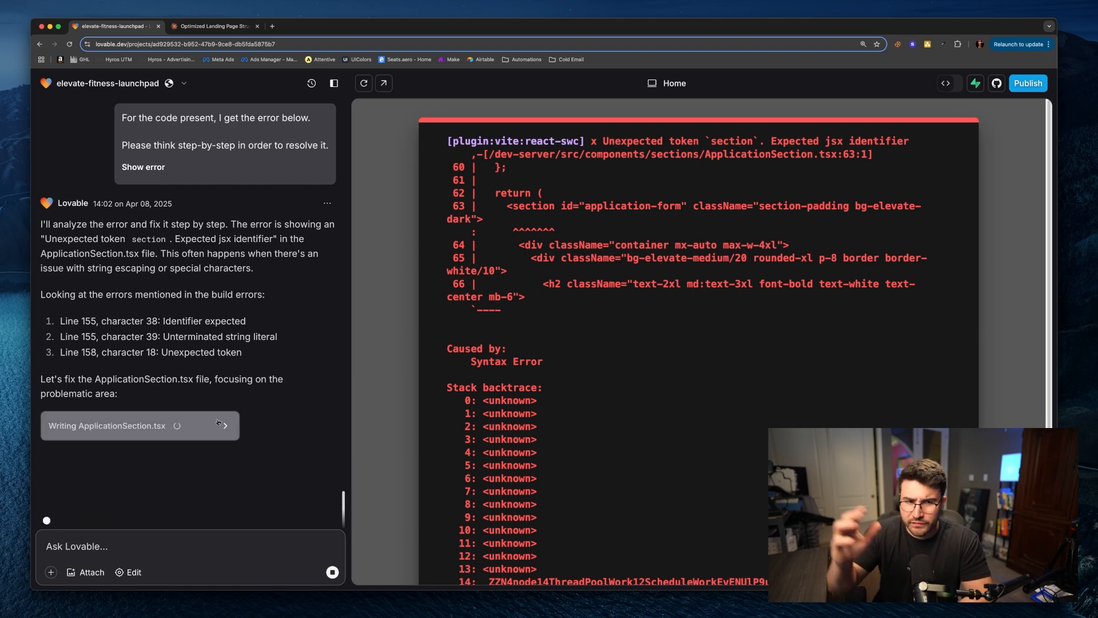
scroll(229, 422, up, 10)
scroll(256, 421, up, 6)
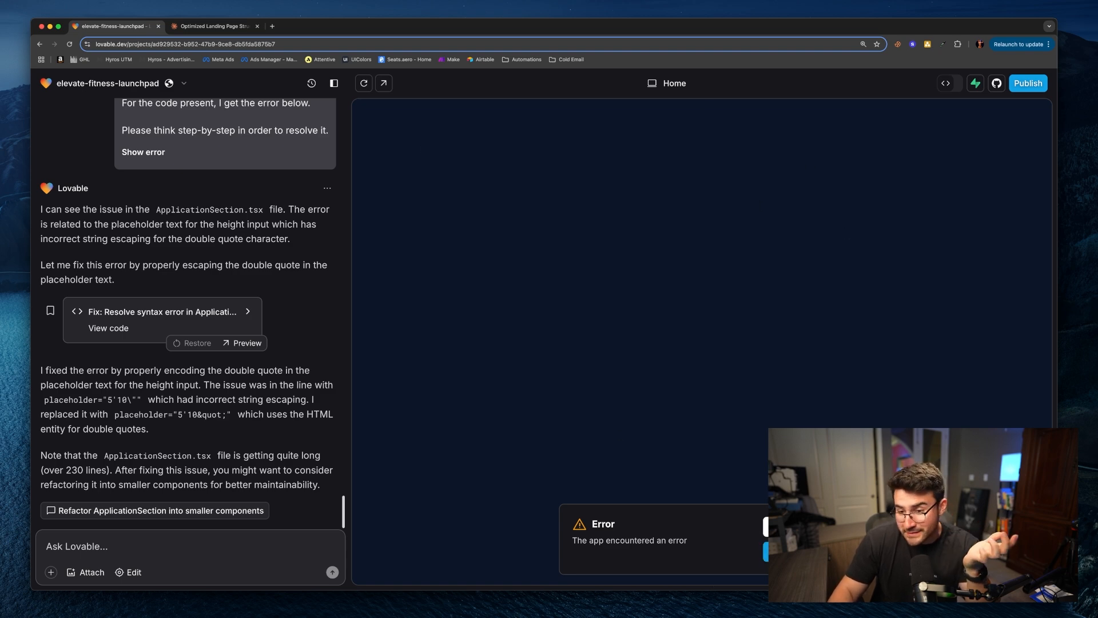
click(782, 526)
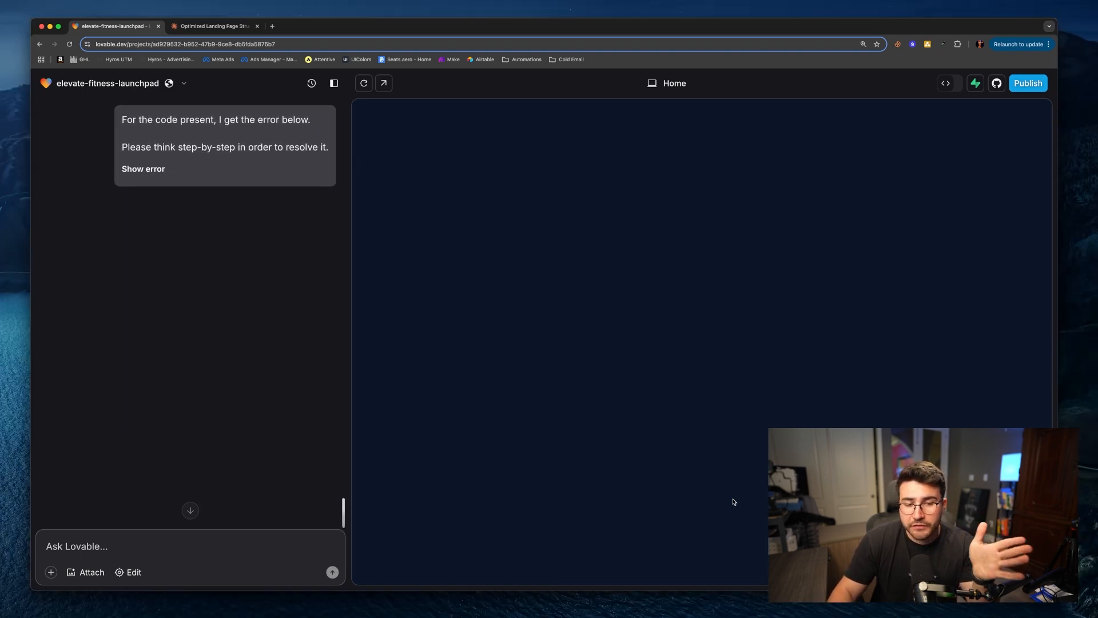
Step: Examine the reported error details and Lovable's explanation of its fixes
click(153, 167)
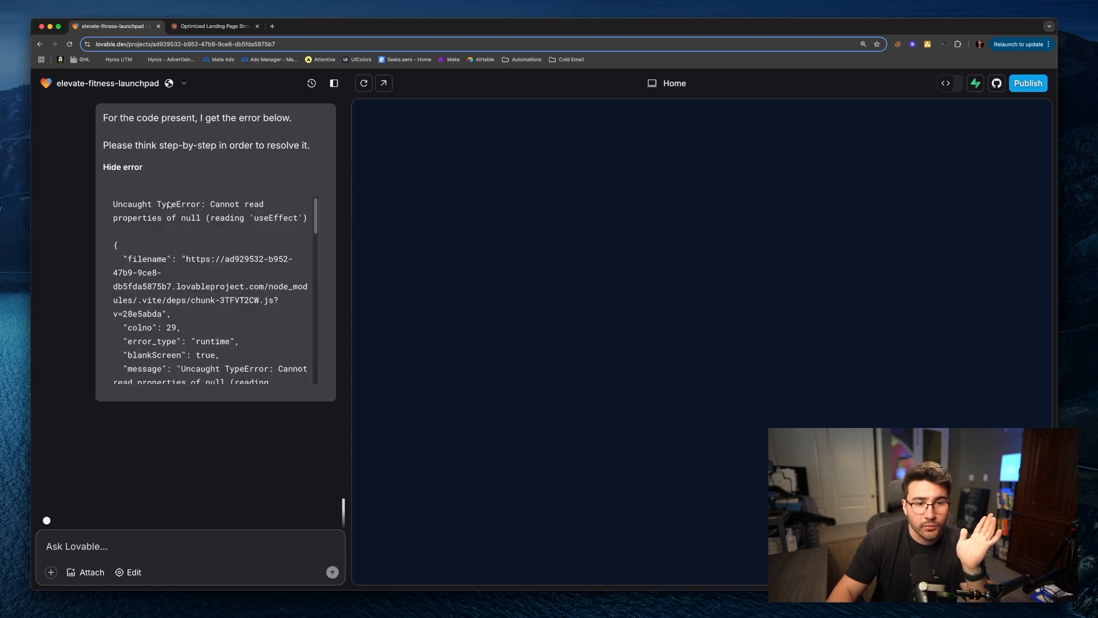
scroll(176, 243, up, 5)
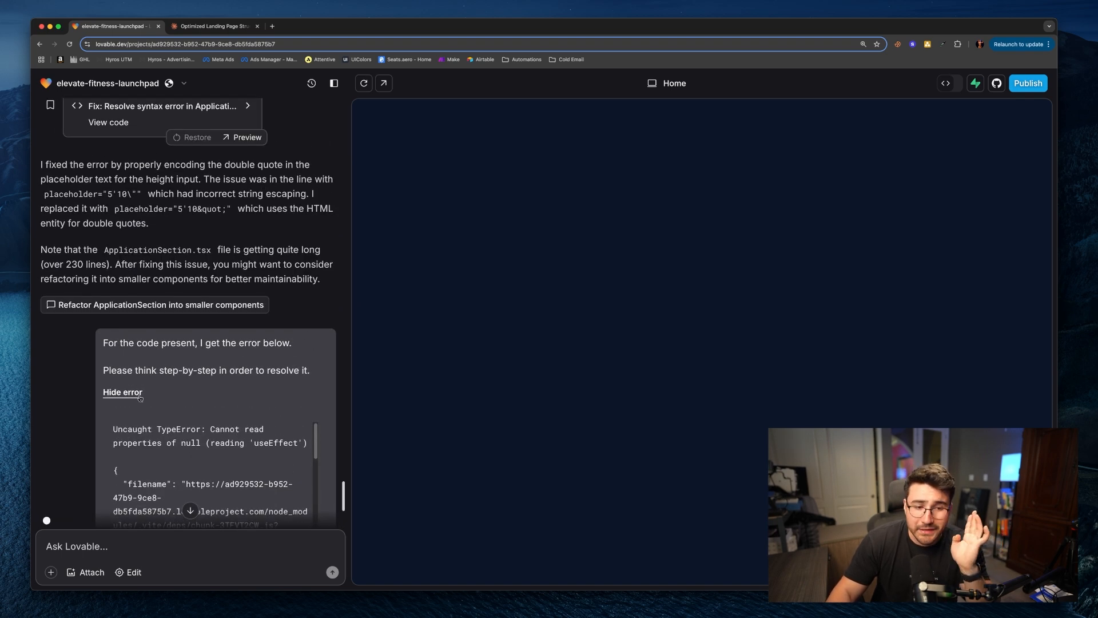
click(140, 395)
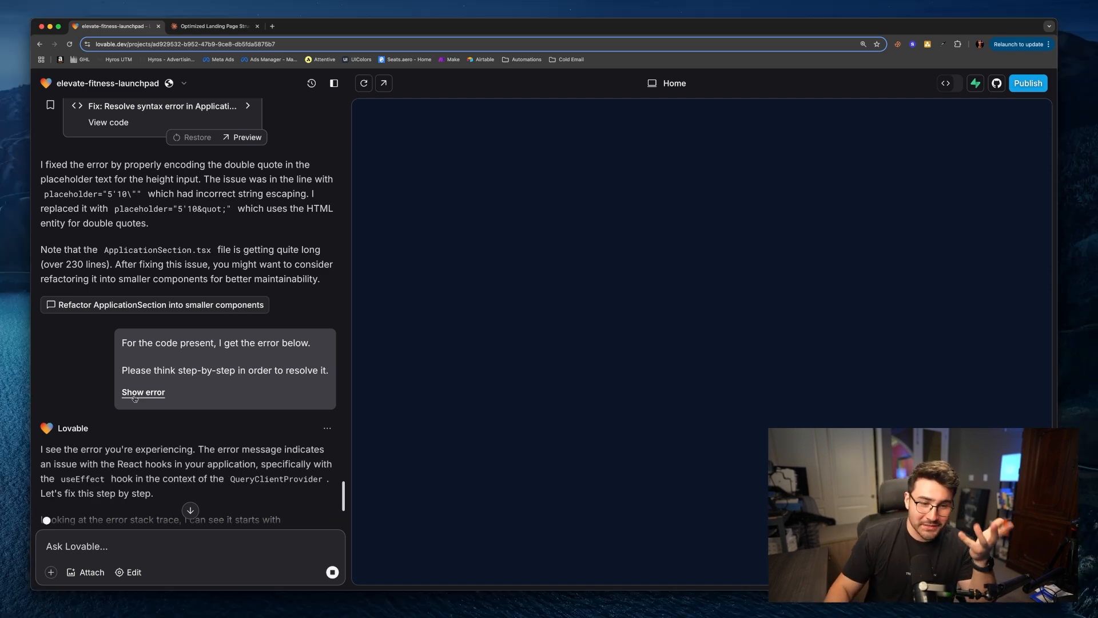
scroll(80, 379, down, 3)
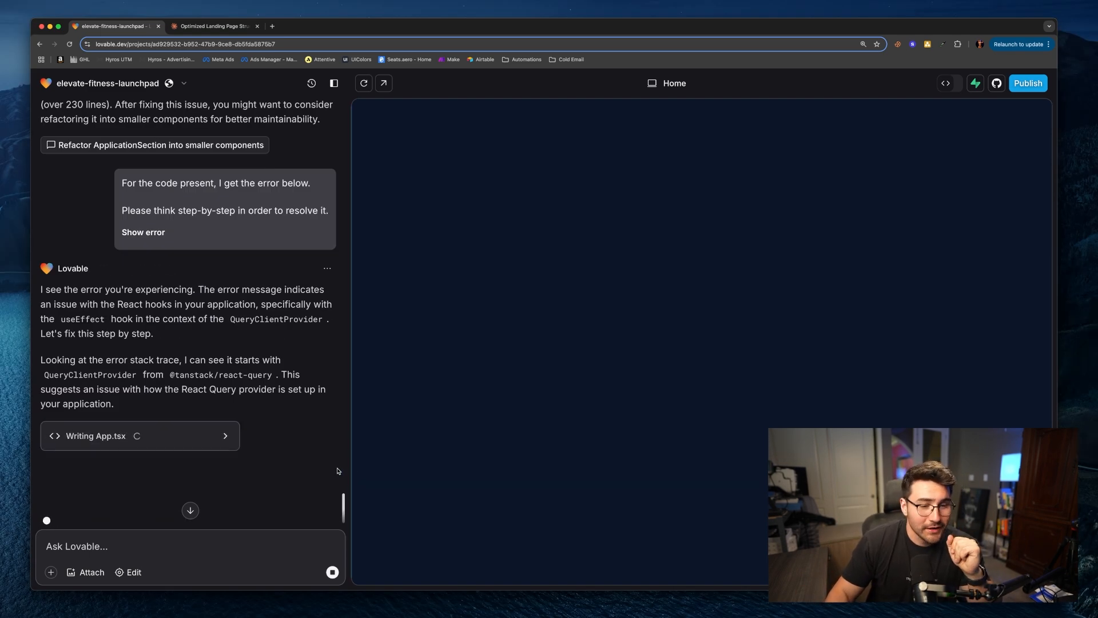
scroll(329, 462, up, 3)
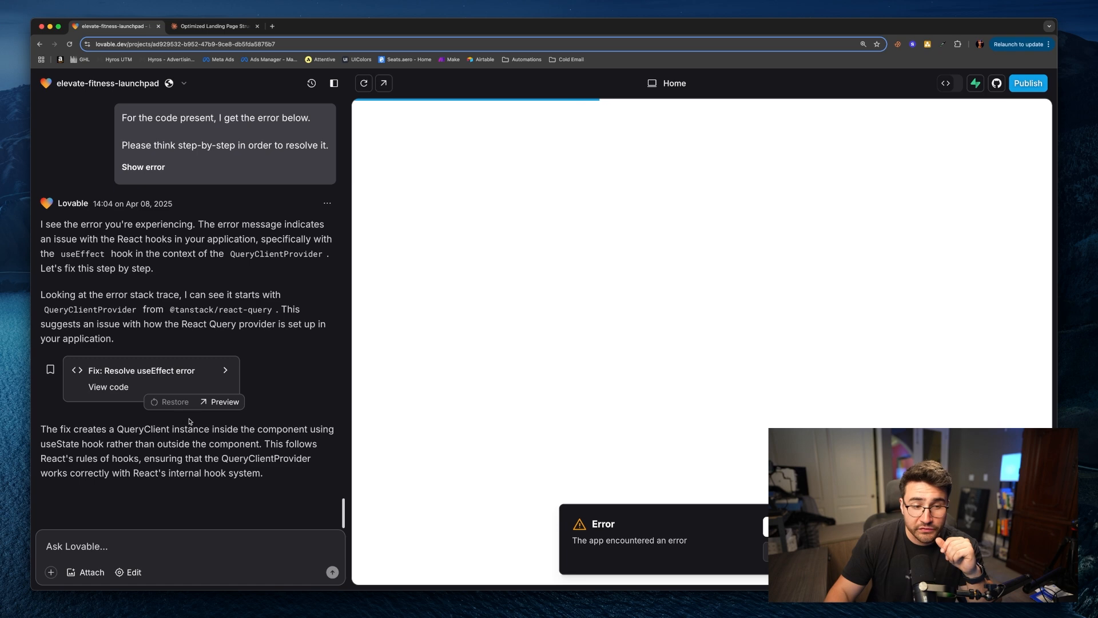
scroll(183, 422, up, 5)
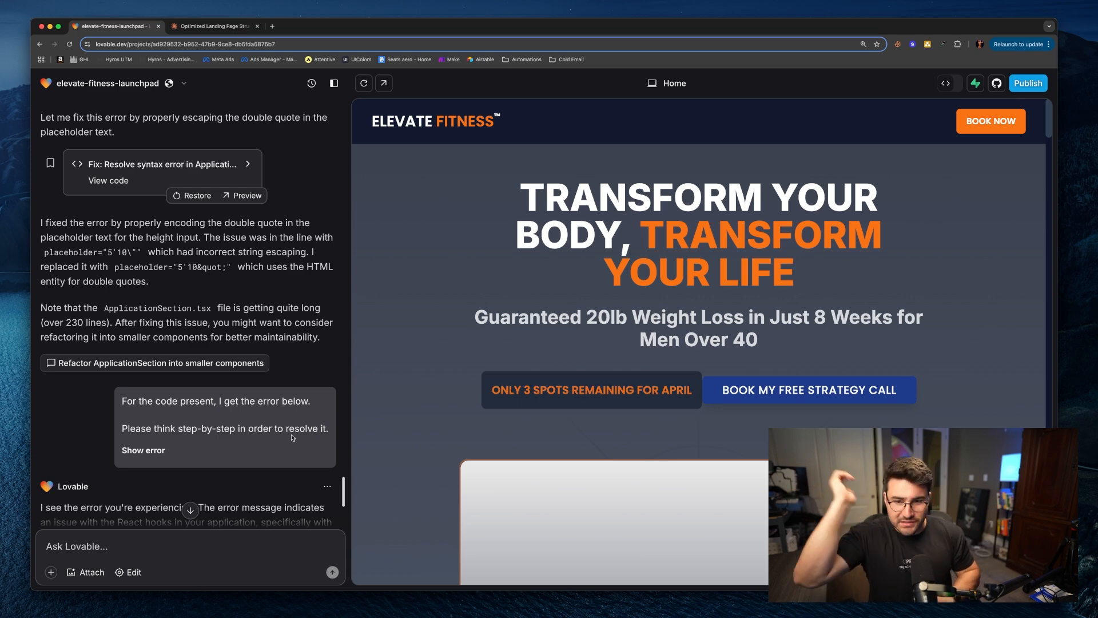
scroll(761, 374, down, 8)
scroll(762, 374, up, 10)
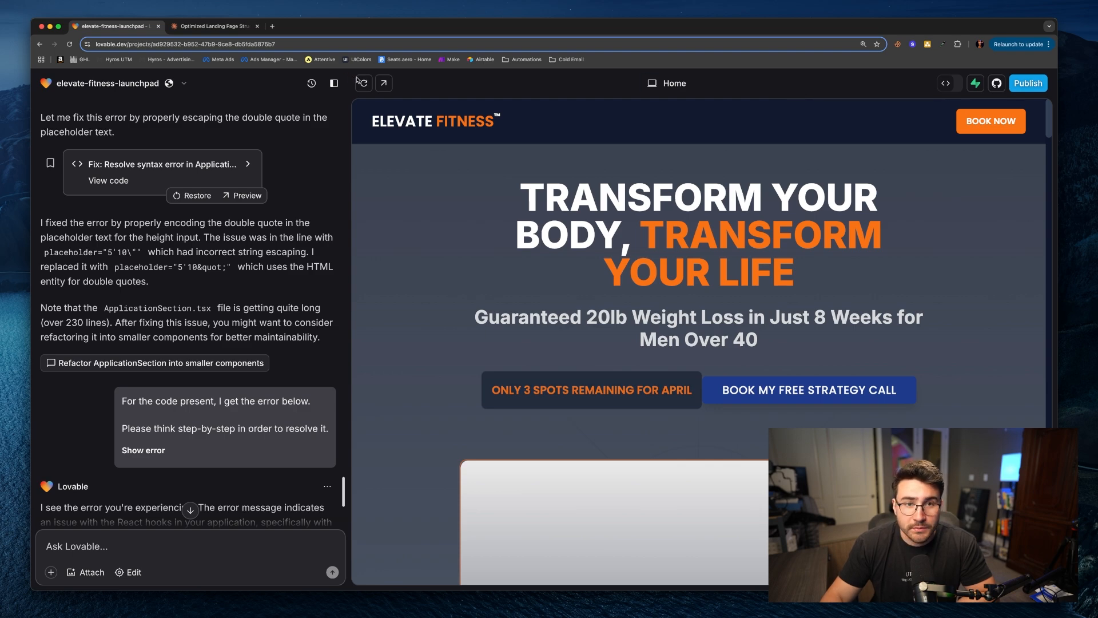
Step: Hide the chat panel and scroll through the generated landing page preview
click(334, 83)
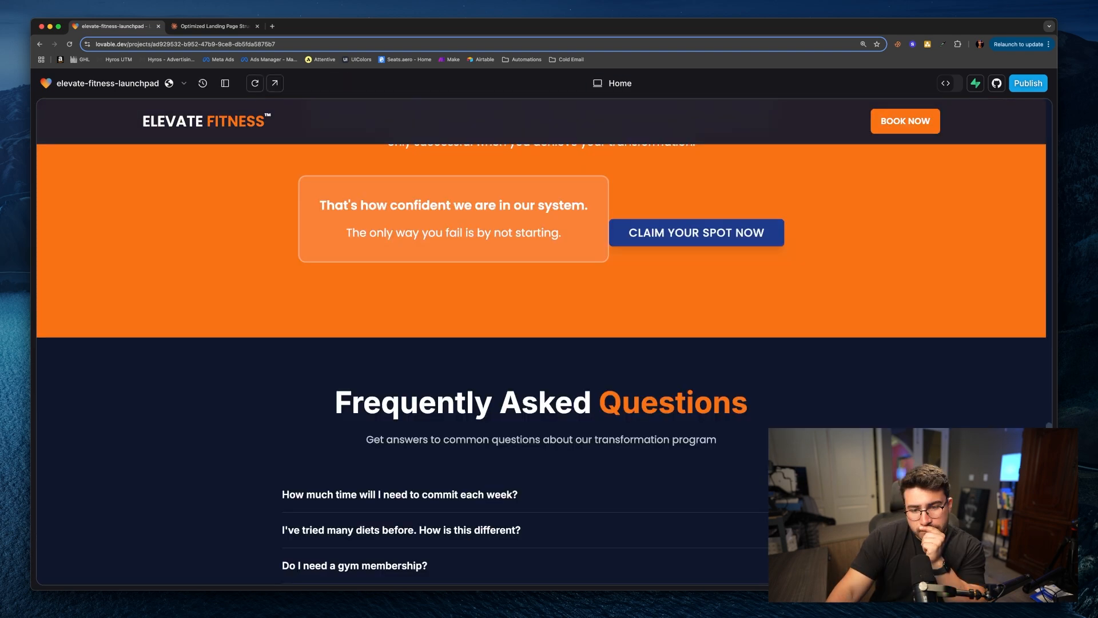
scroll(653, 342, up, 20)
scroll(541, 342, up, 15)
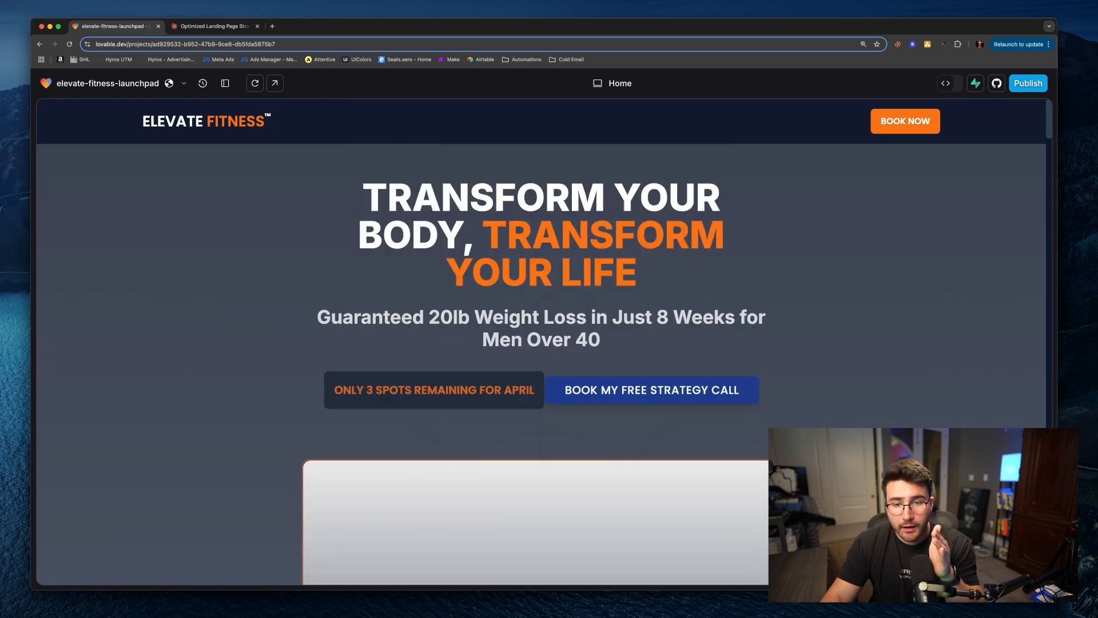
Step: Reopen the chat panel and switch the preview to the mobile layout
click(225, 83)
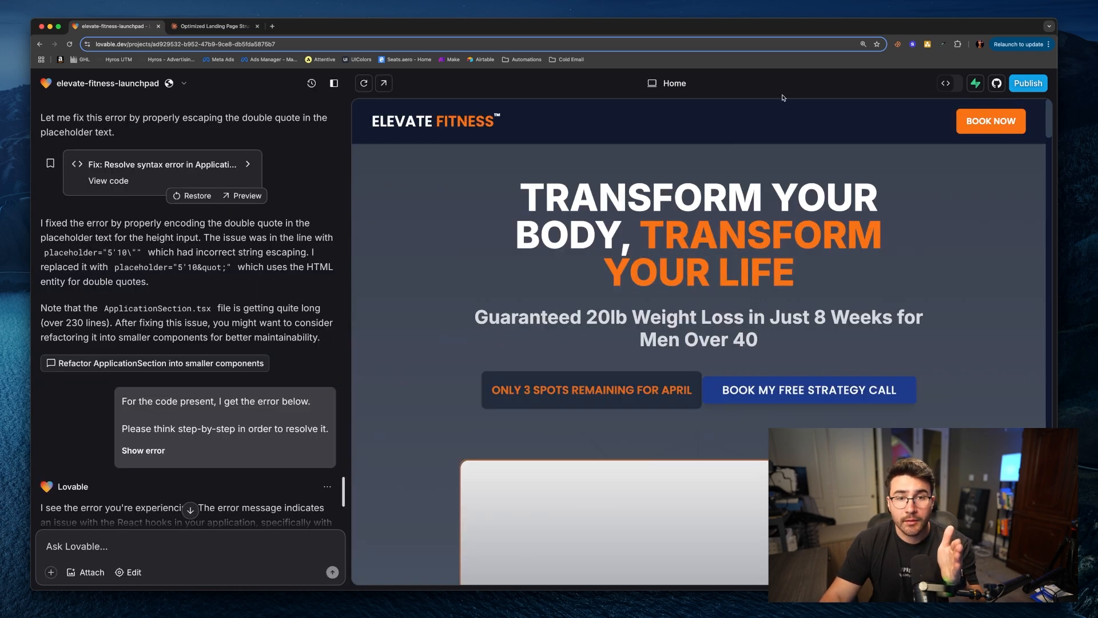
click(652, 84)
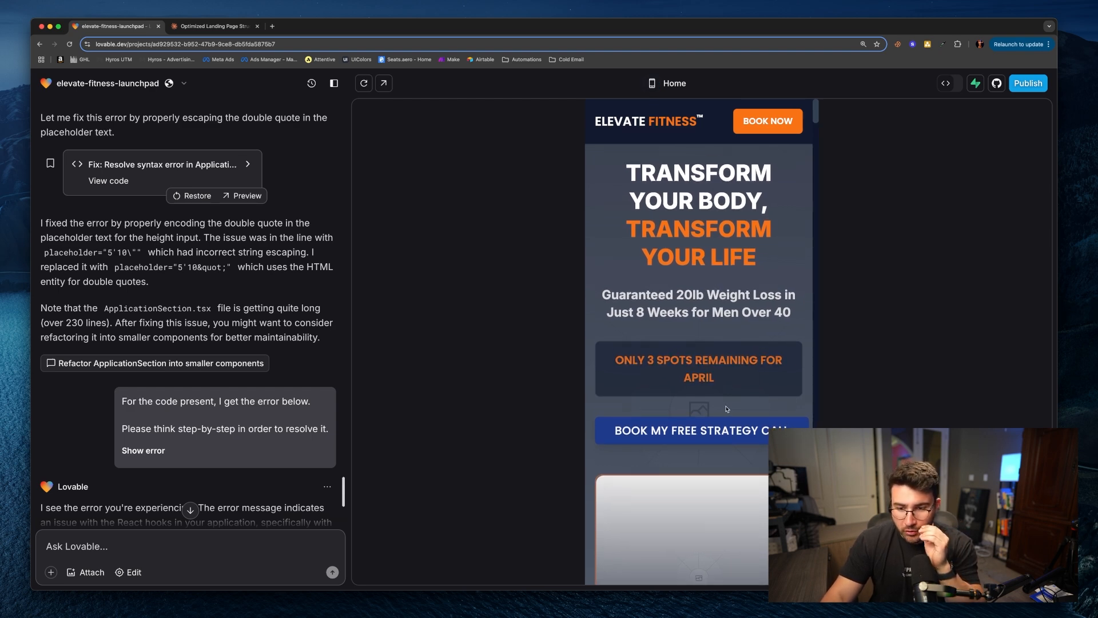
scroll(743, 402, down, 7)
scroll(755, 401, up, 7)
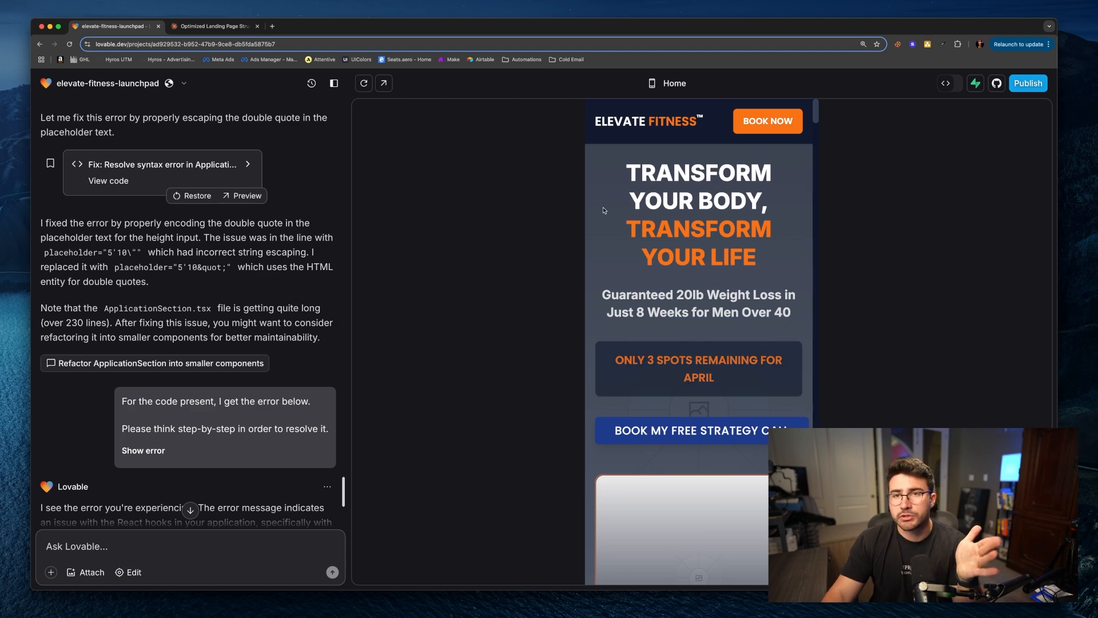
scroll(206, 484, down, 5)
click(140, 572)
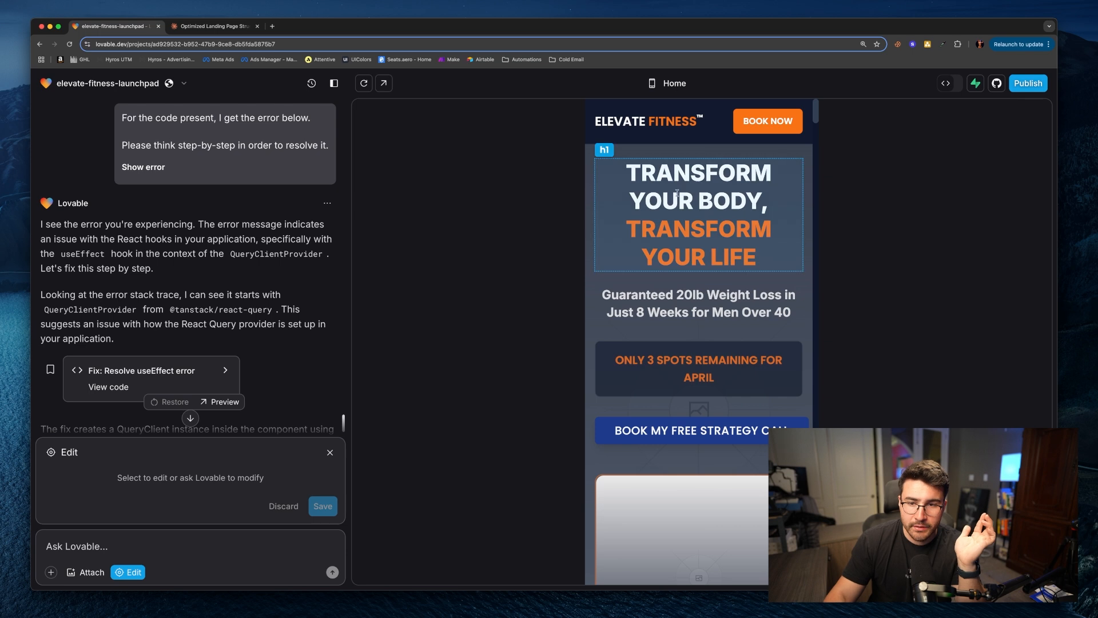
click(590, 289)
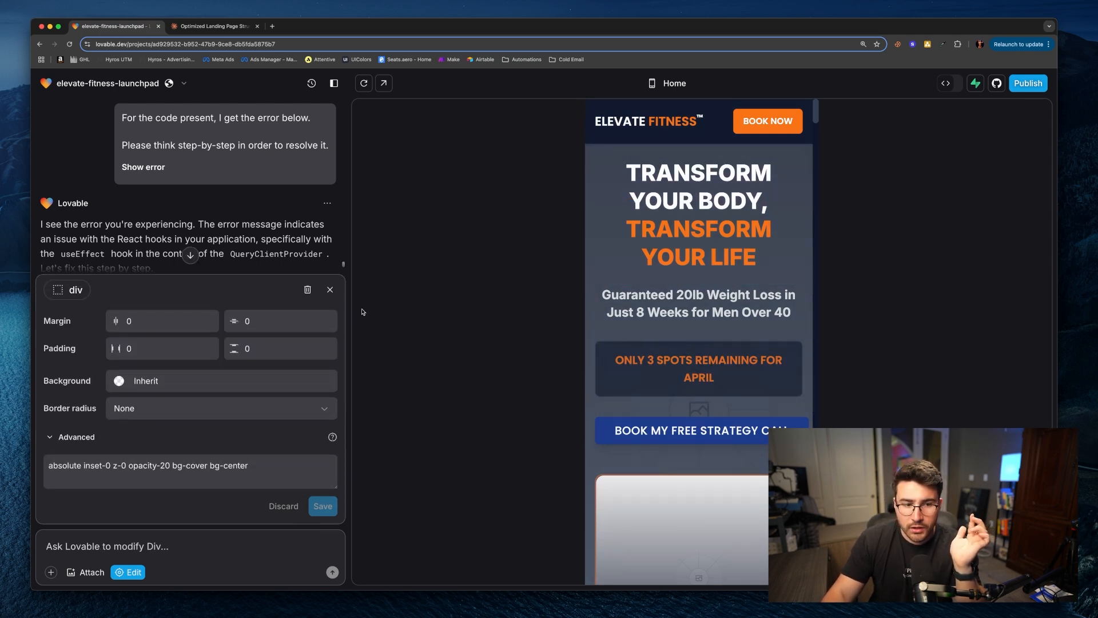
click(142, 549)
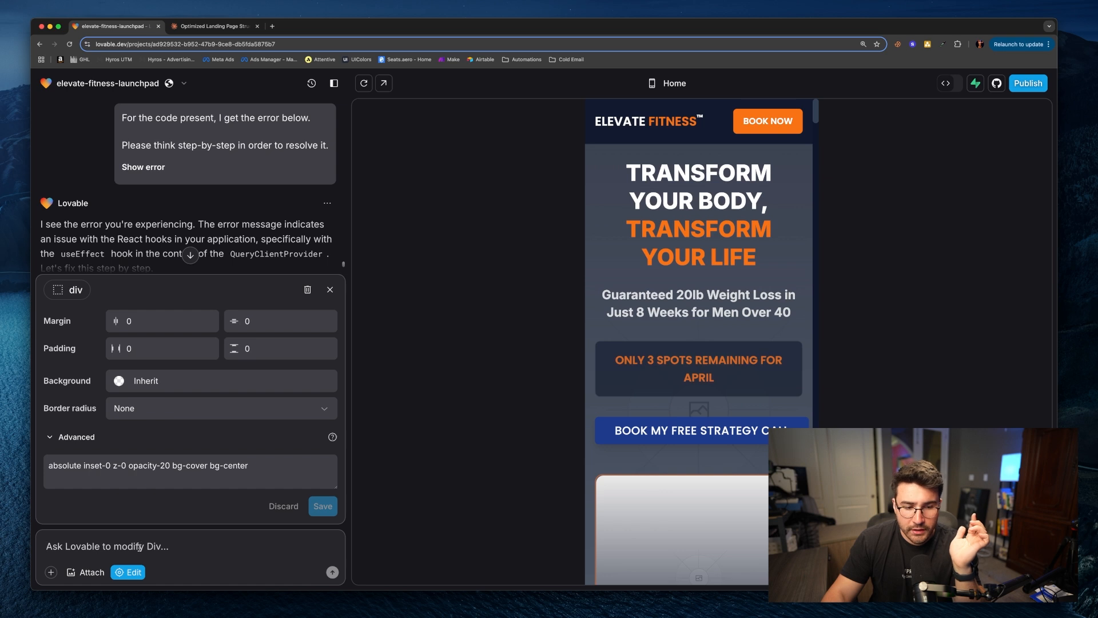
text(I want to change this background)
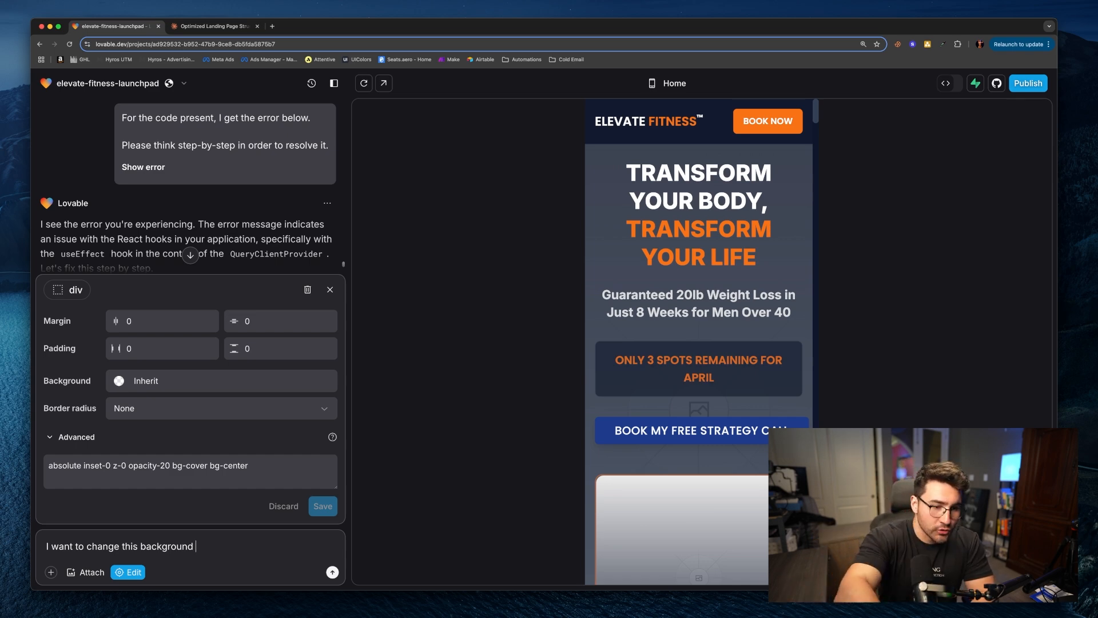
click(106, 576)
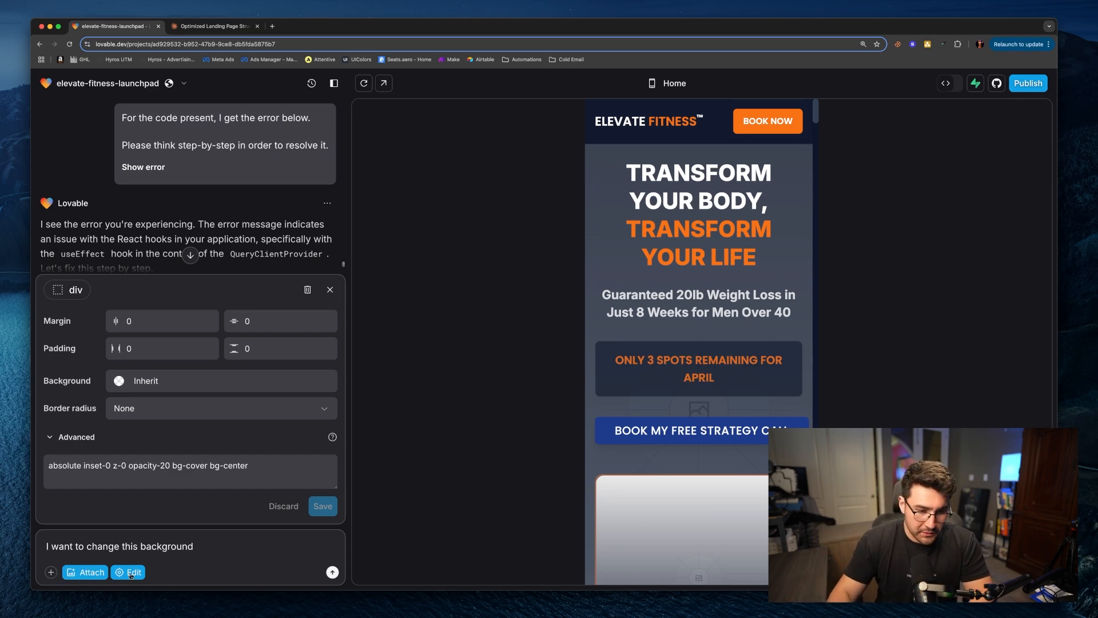
click(653, 384)
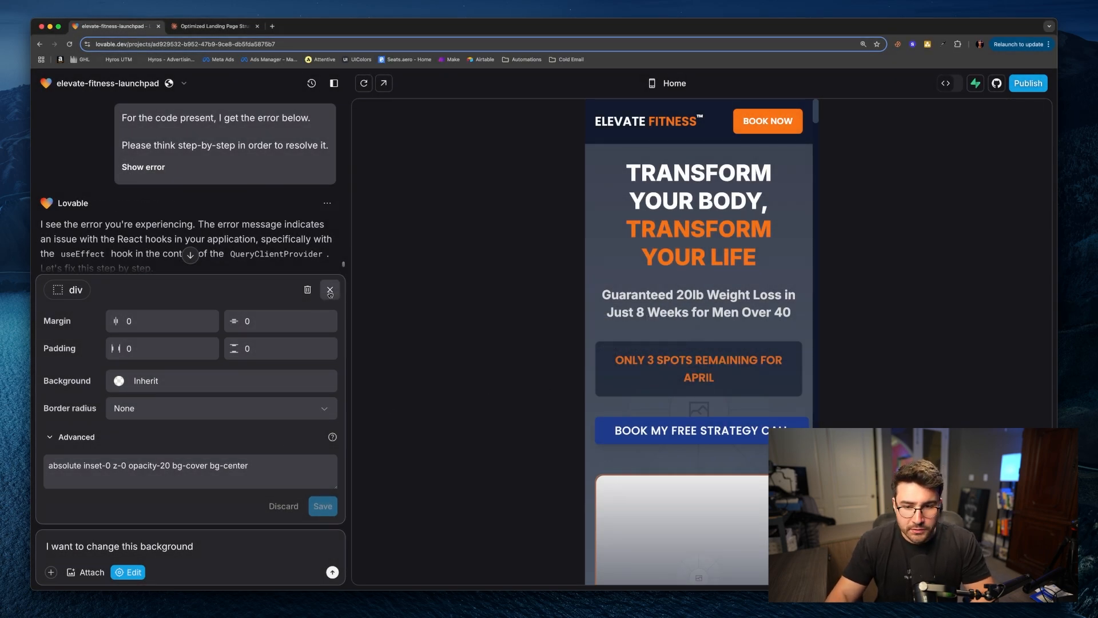
click(330, 290)
scroll(741, 396, down, 5)
scroll(741, 396, up, 2)
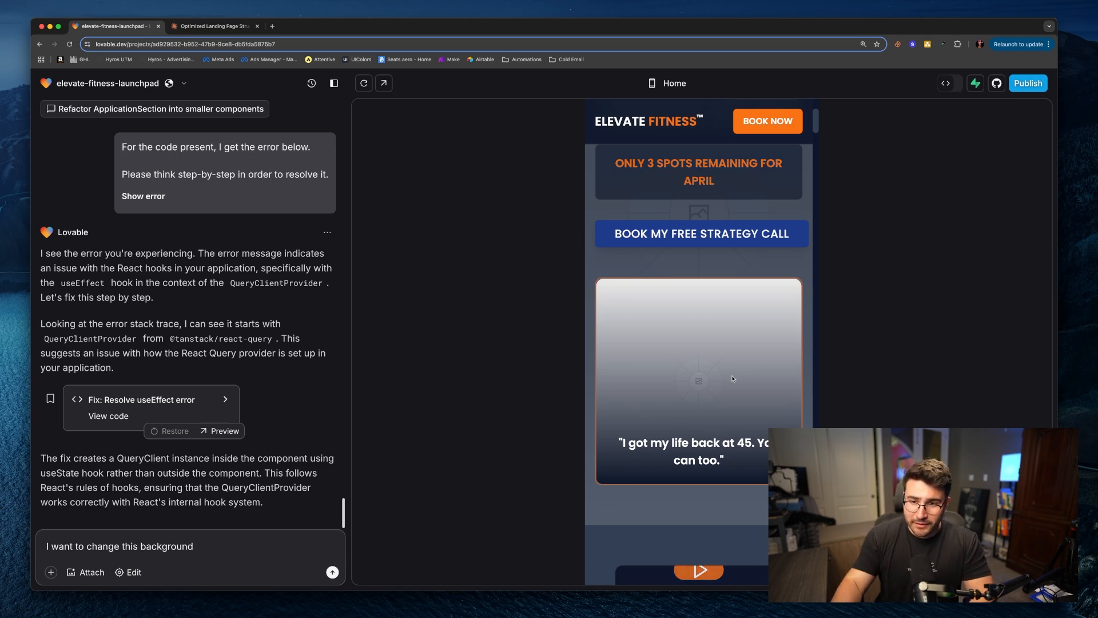
scroll(733, 384, up, 5)
scroll(733, 386, down, 5)
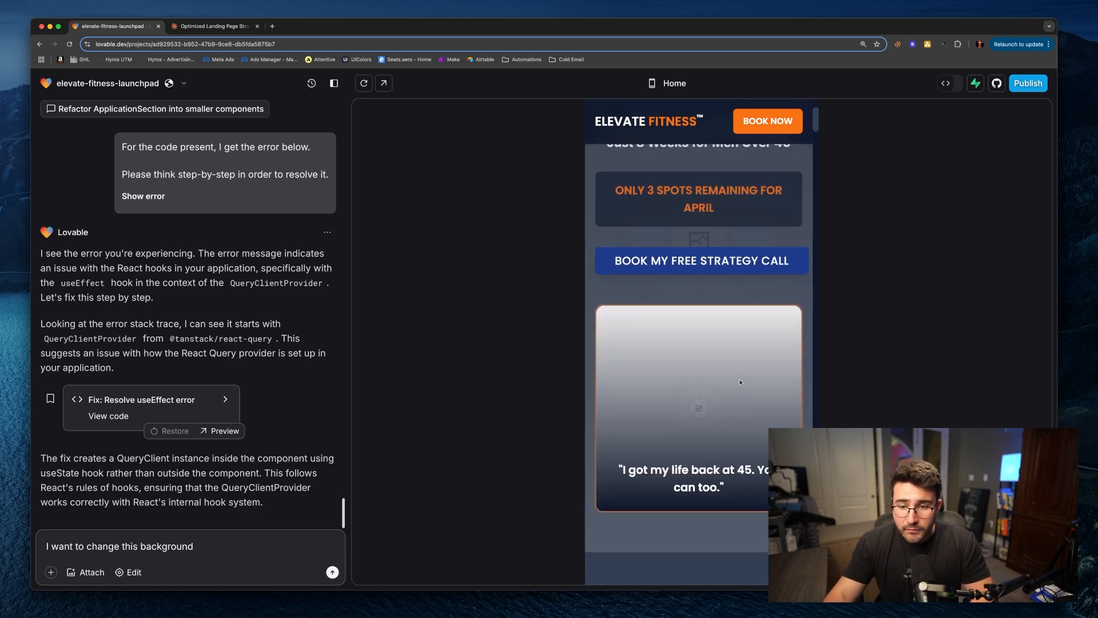
scroll(701, 423, up, 5)
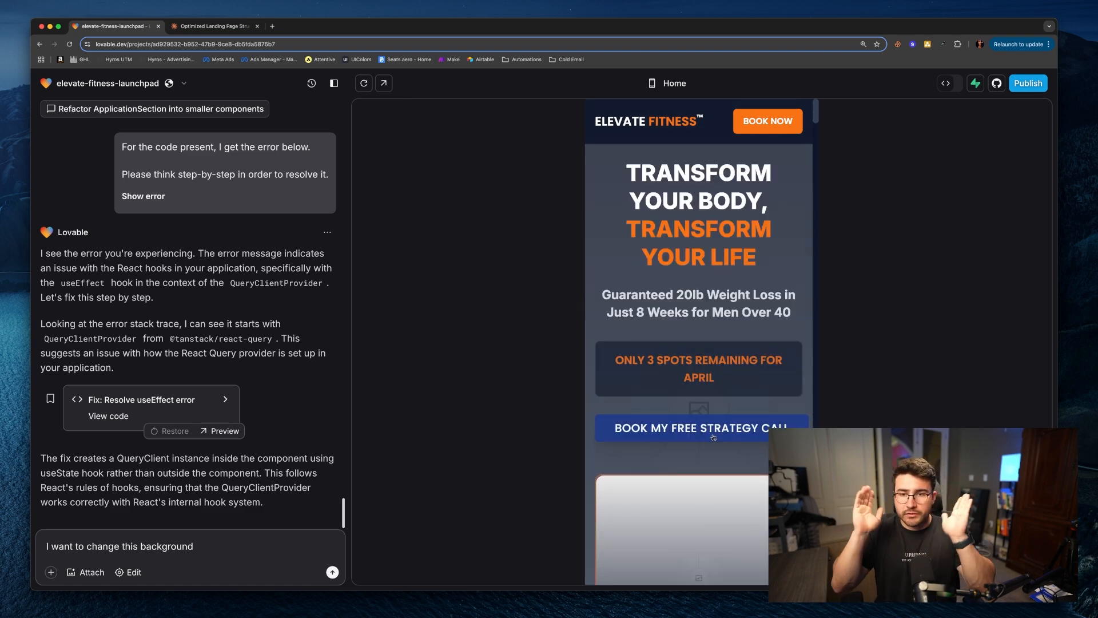
scroll(713, 437, down, 10)
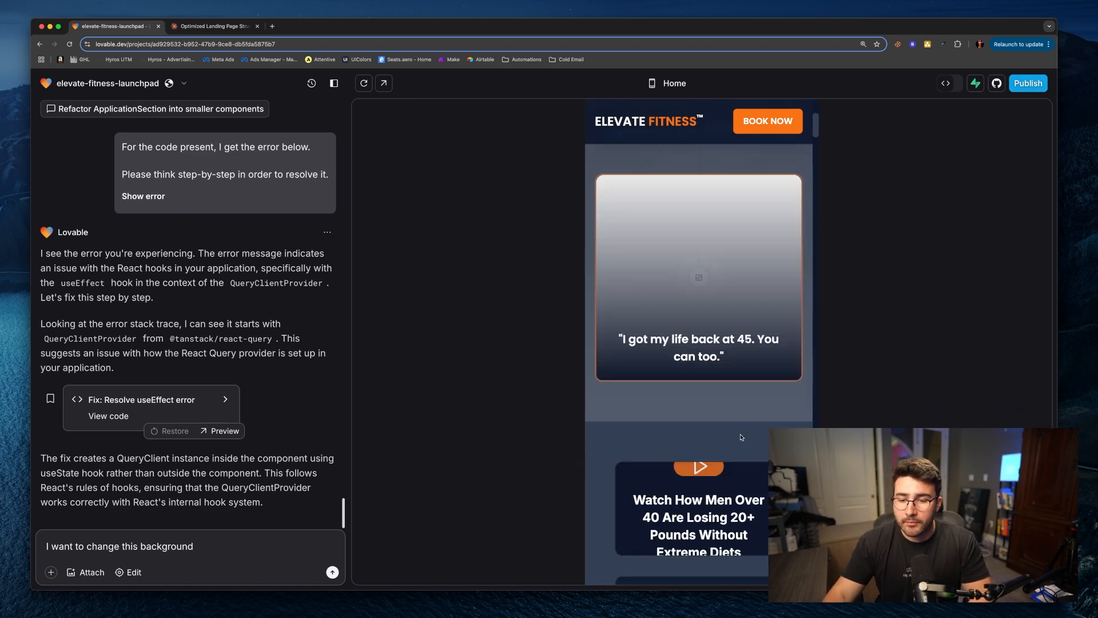
scroll(743, 445, down, 5)
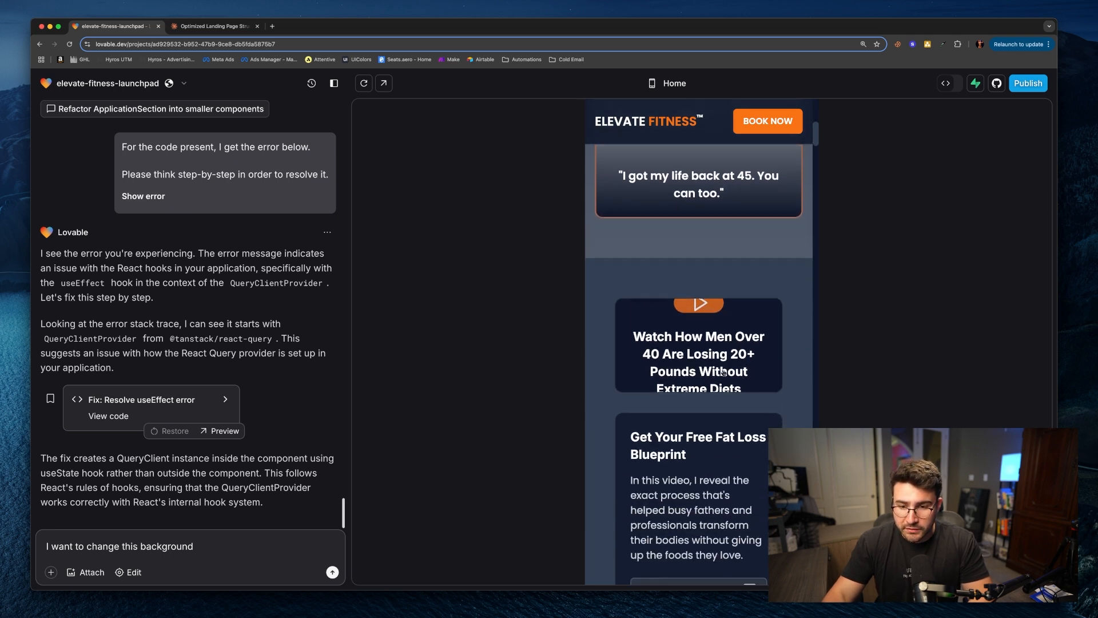
click(171, 547)
key(BackSpace)
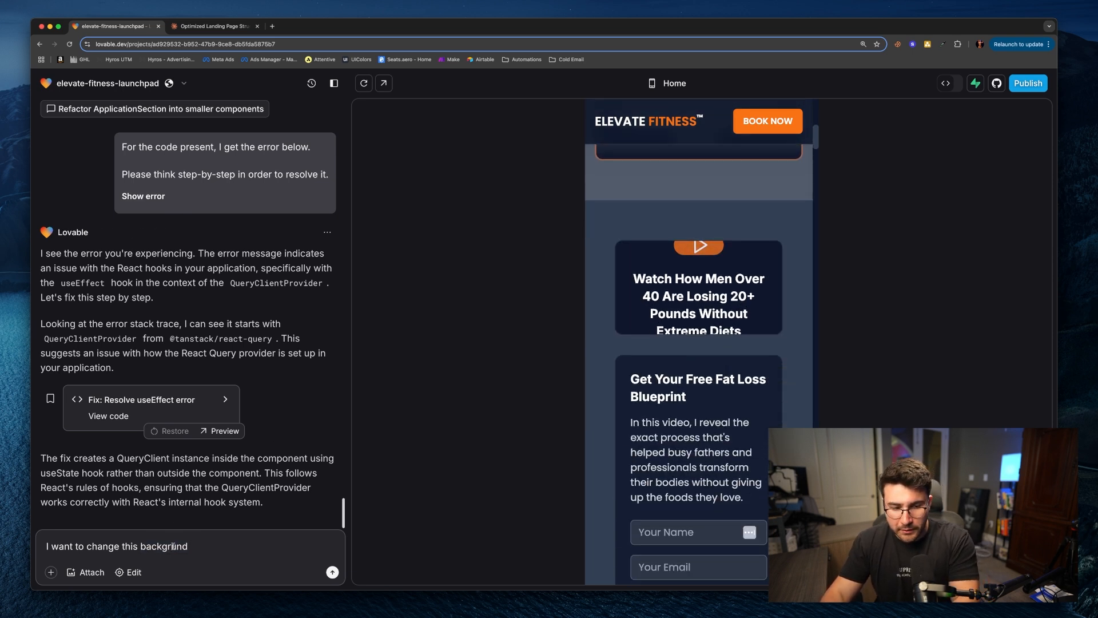
key(ctrl+a)
key(BackSpace)
Step: Select the video block in edit mode and ask Lovable to autoplay the VSL when scrolled into view, without a play button or title
click(129, 572)
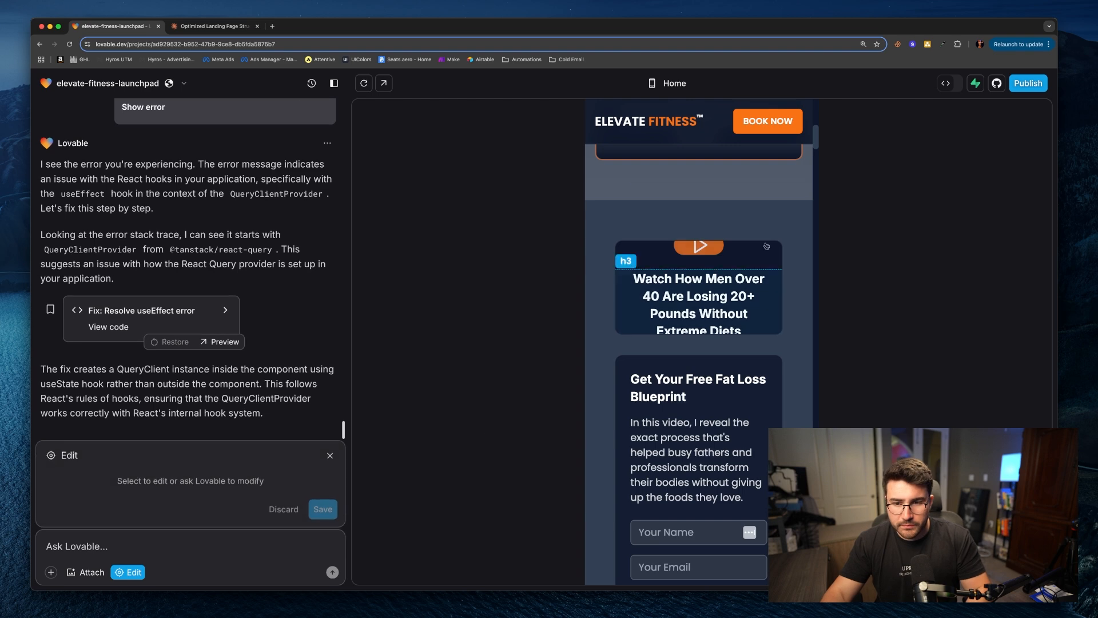
click(743, 269)
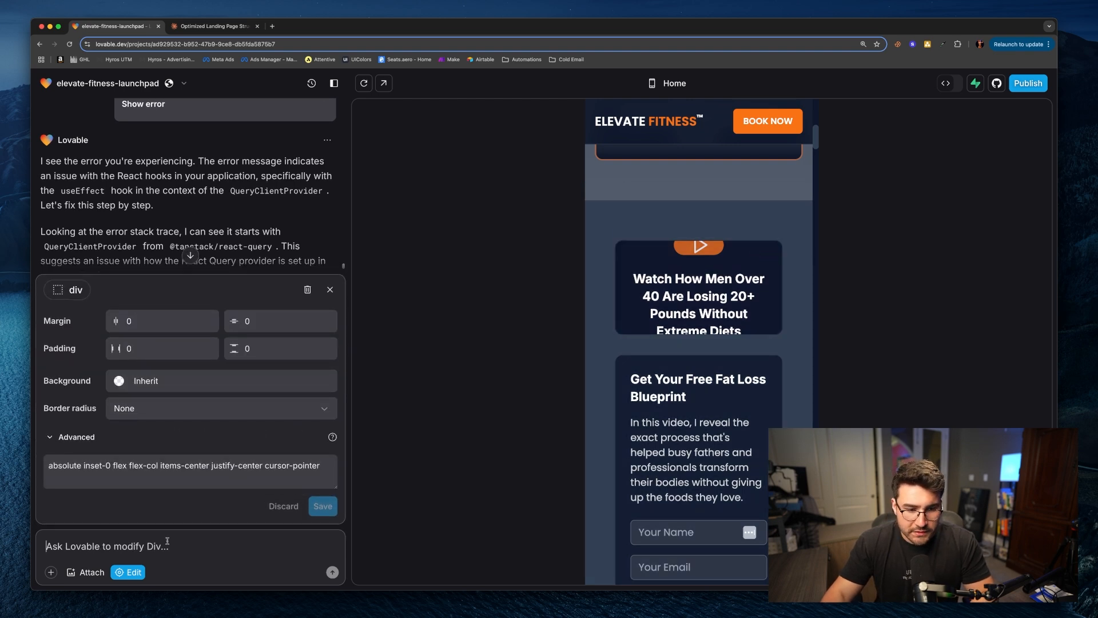
text(When )
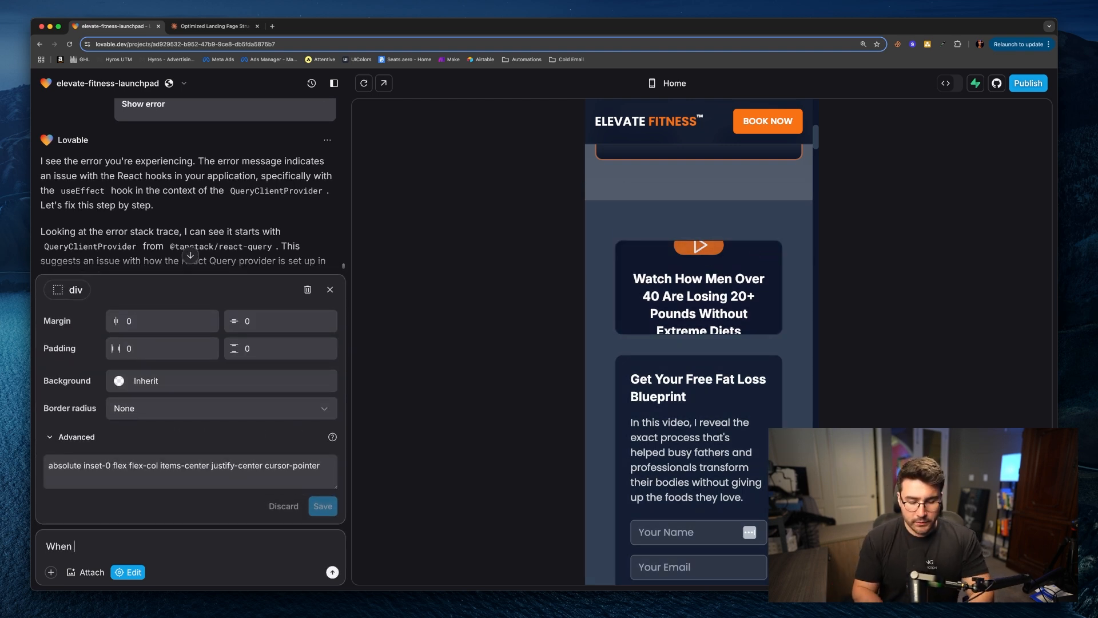
text(a suer is)
key(BackSpace)
key(BackSpace)
key(BackSpace)
text(user ha)
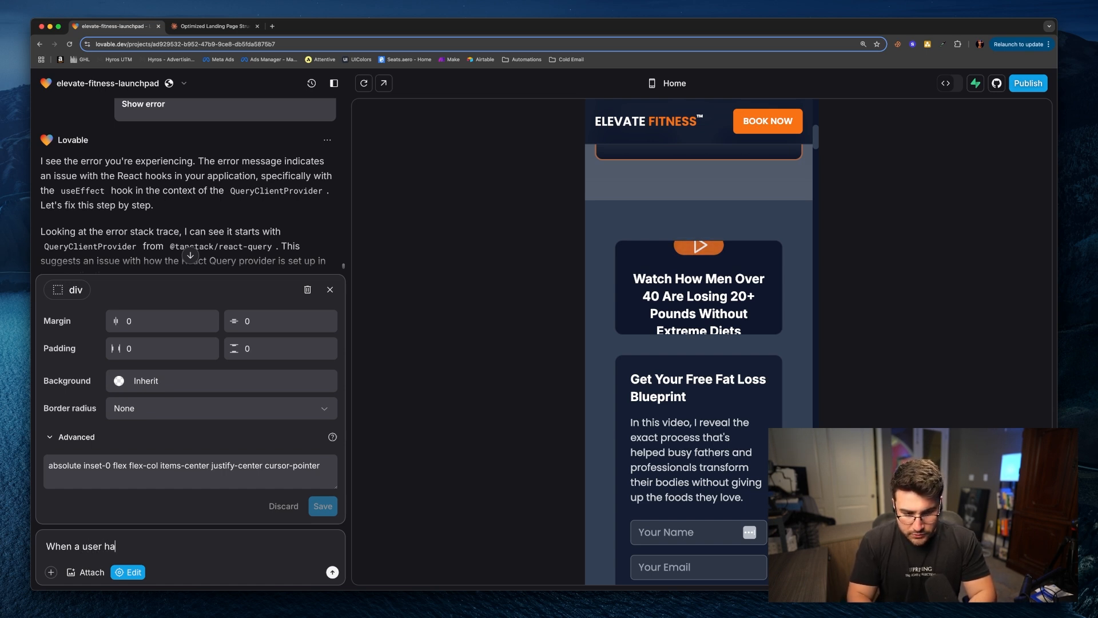
text(s scrolled to th)
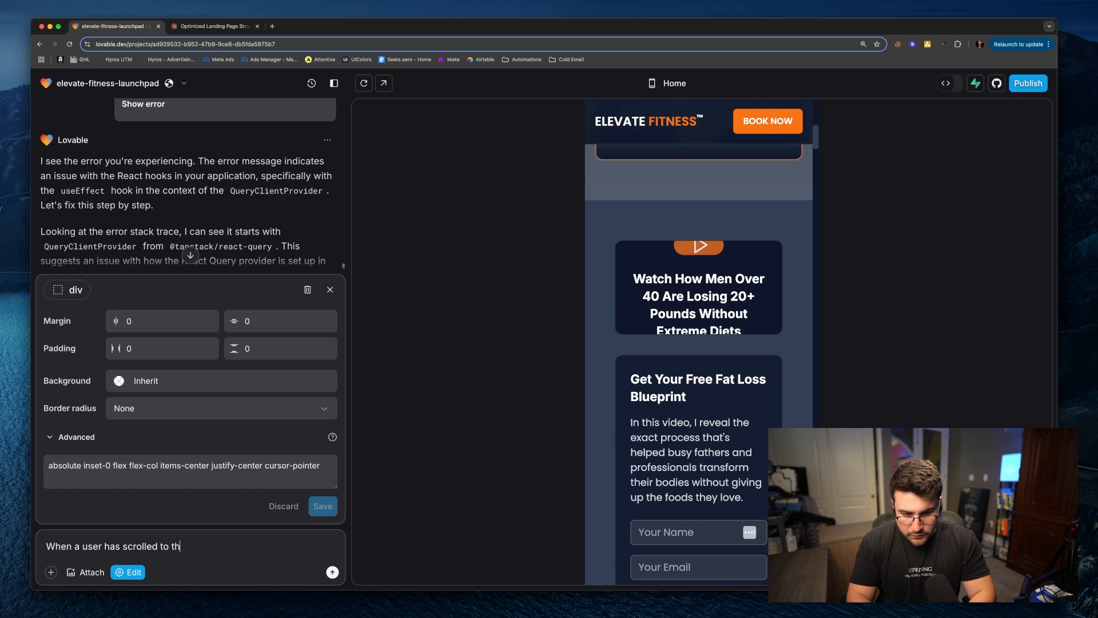
text(e vsl, i want a)
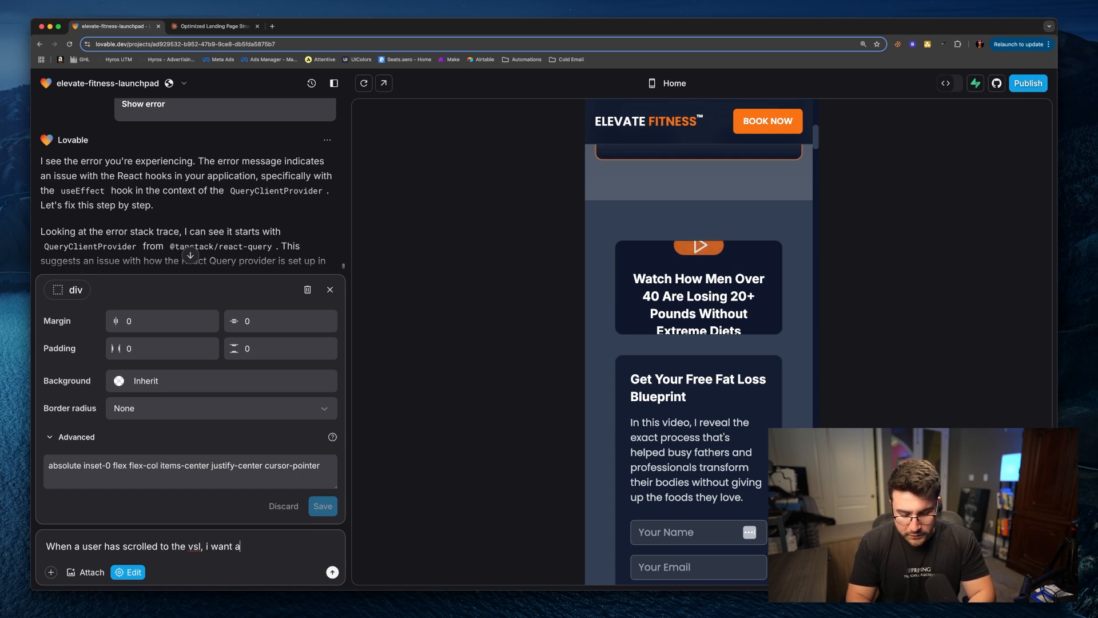
text(utoplay to)
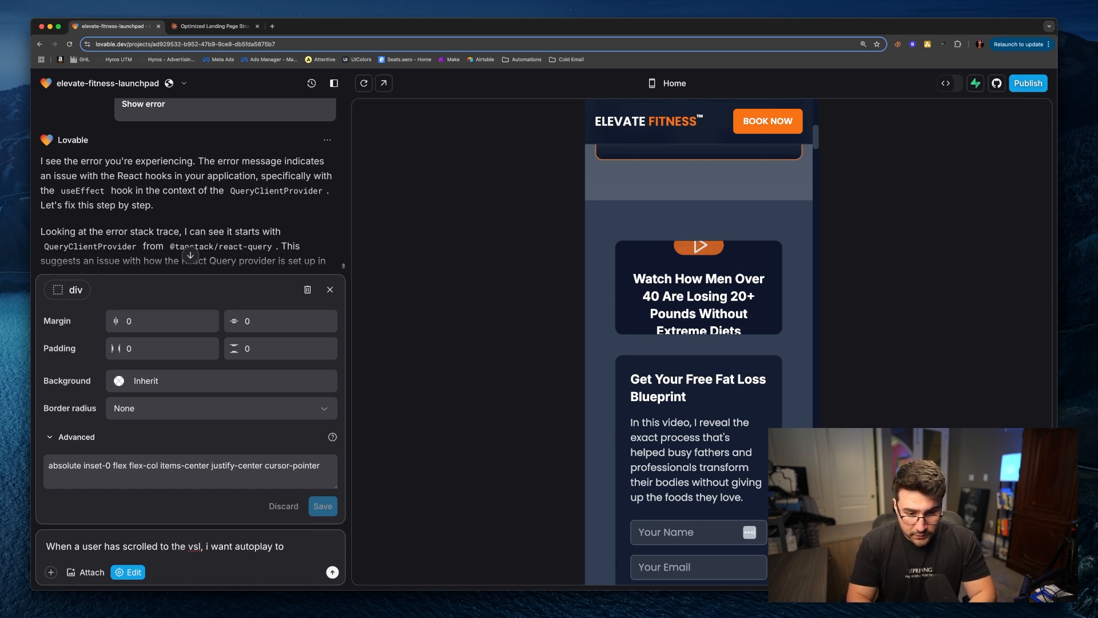
text( continue pla)
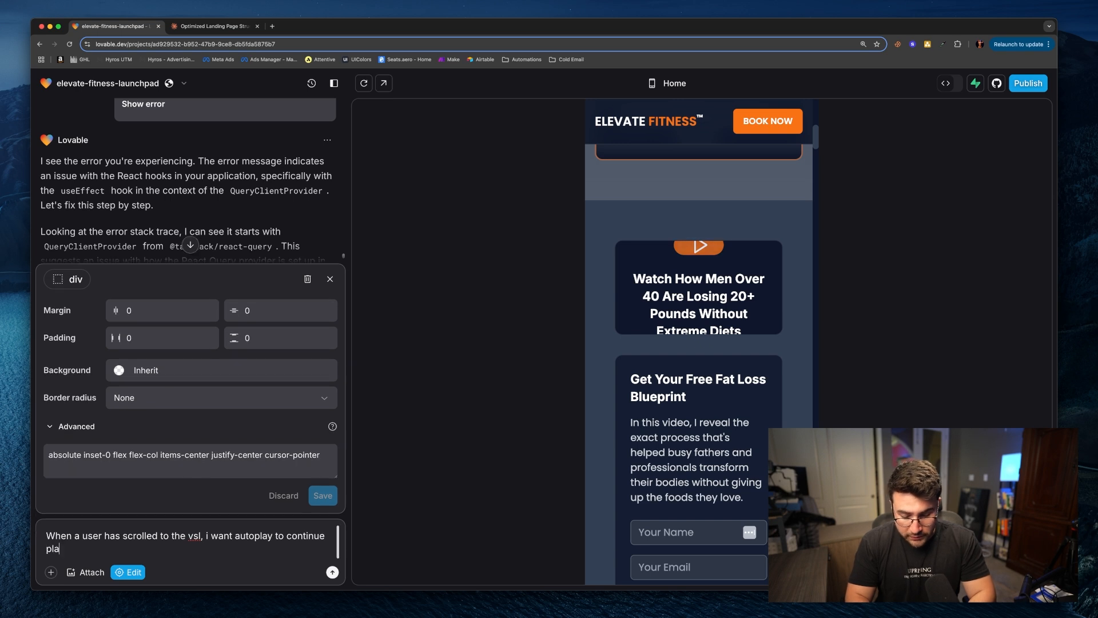
text(ying the video automa)
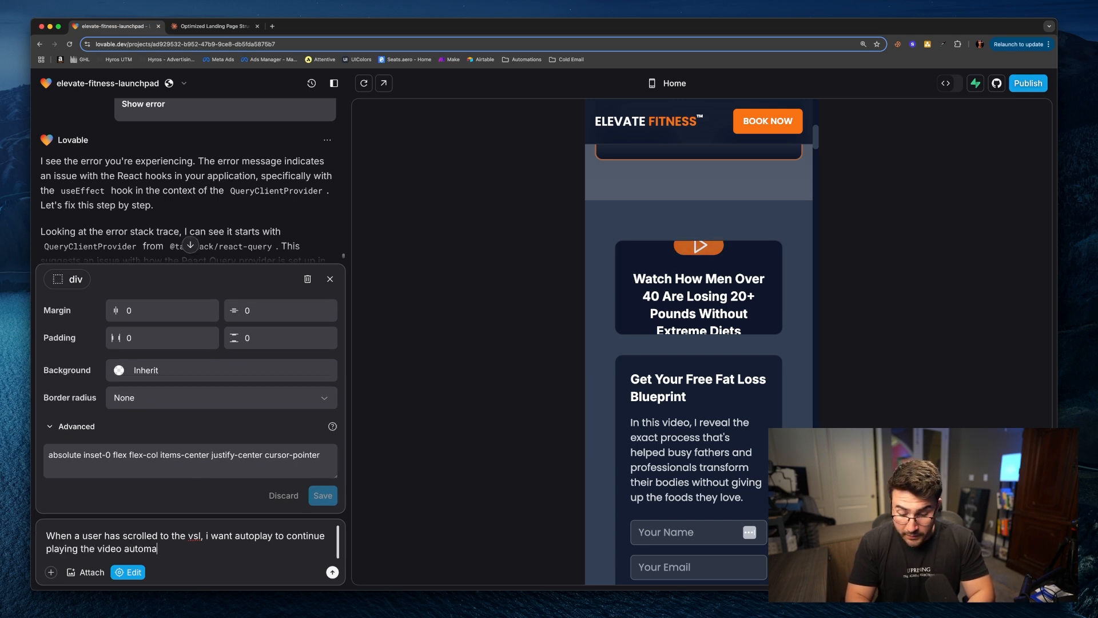
text(tically, i do not wa)
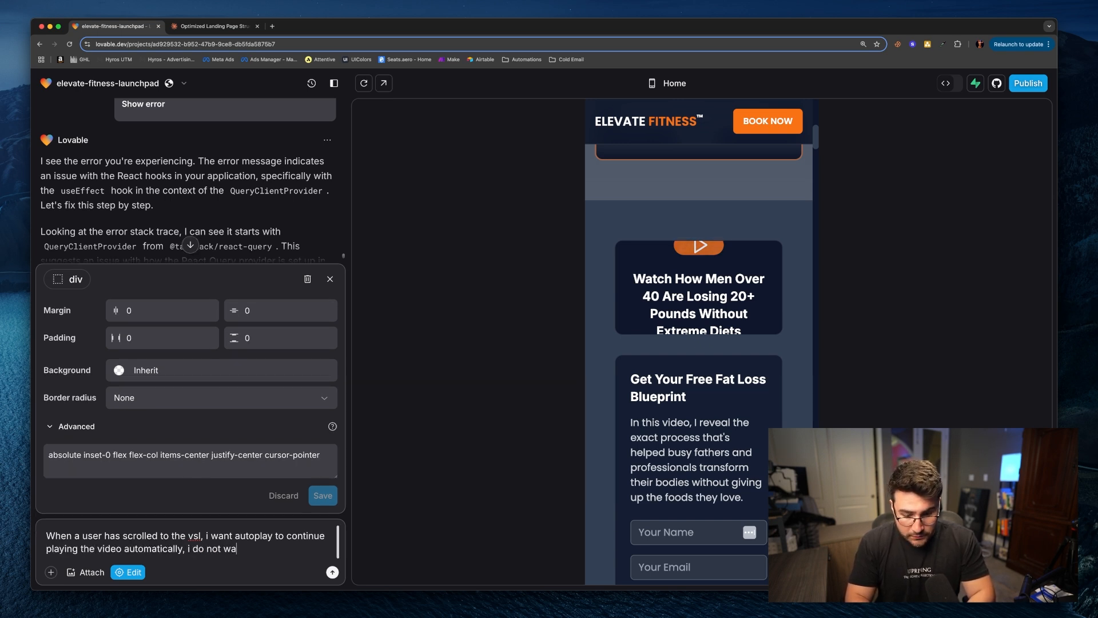
text(nt a play button)
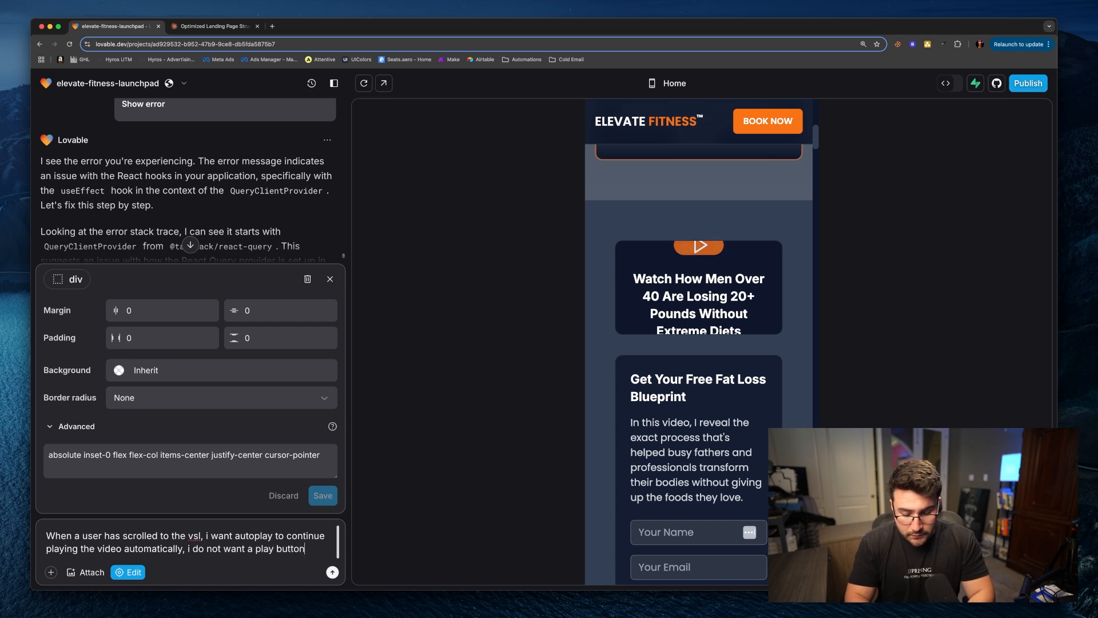
text(, nor do i w)
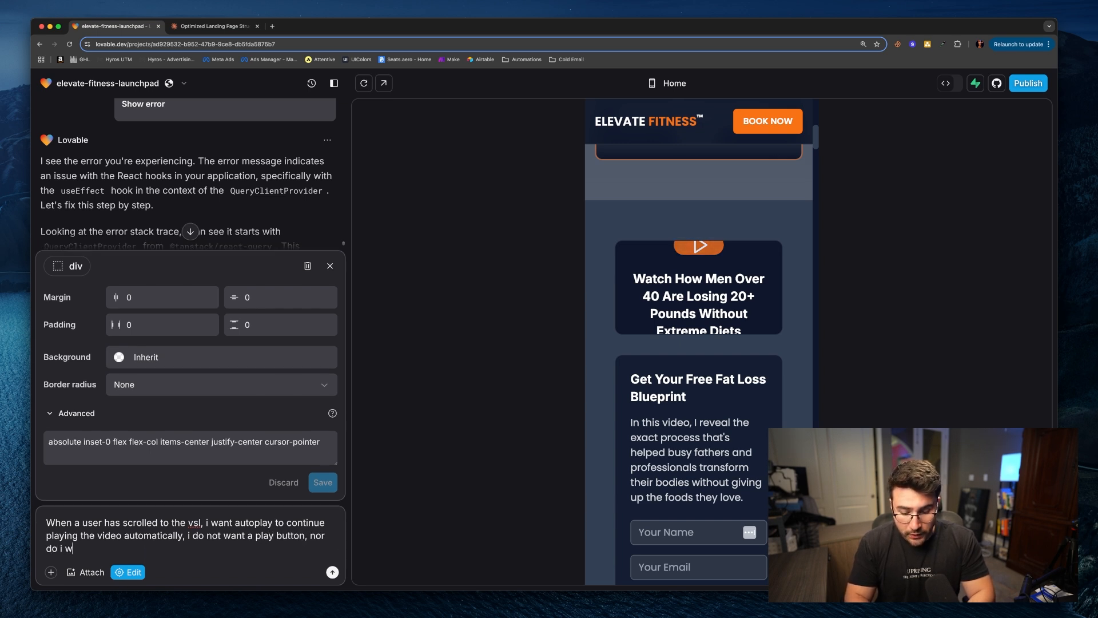
text(ant a title on the video)
key(Return)
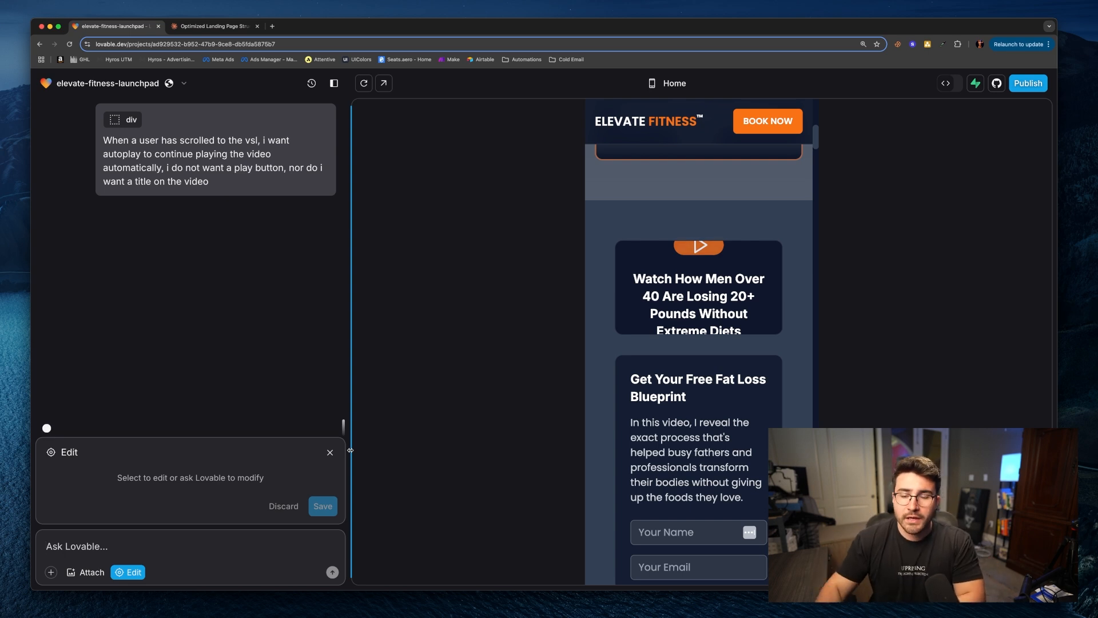
Step: Scroll through the mobile preview to review the updated video and lower landing page sections
scroll(803, 350, down, 3)
scroll(803, 350, up, 1)
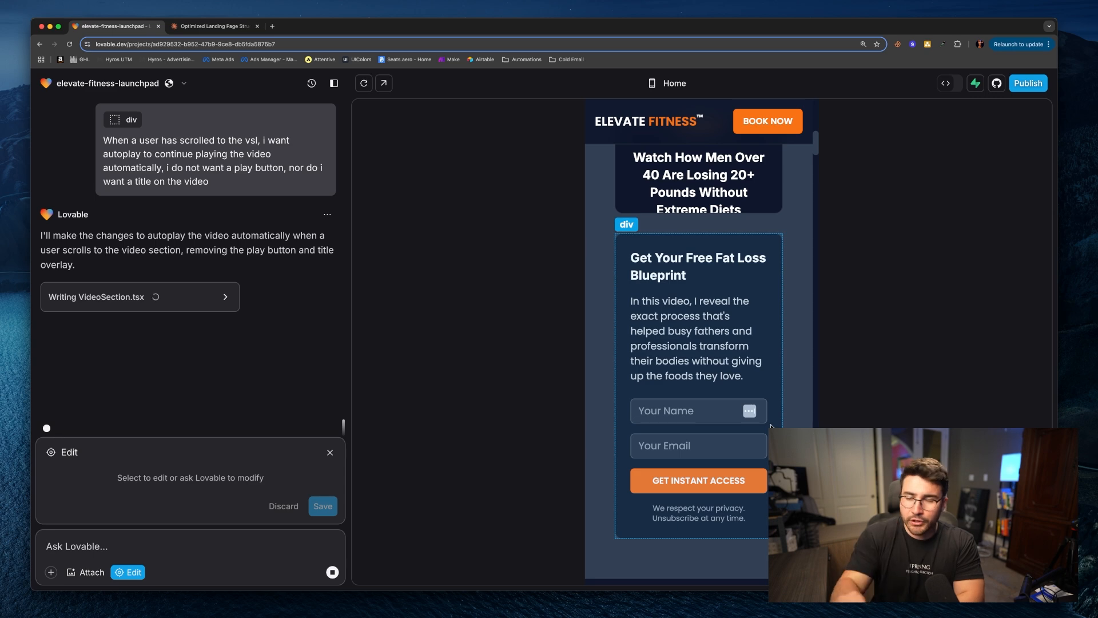
scroll(764, 253, down, 20)
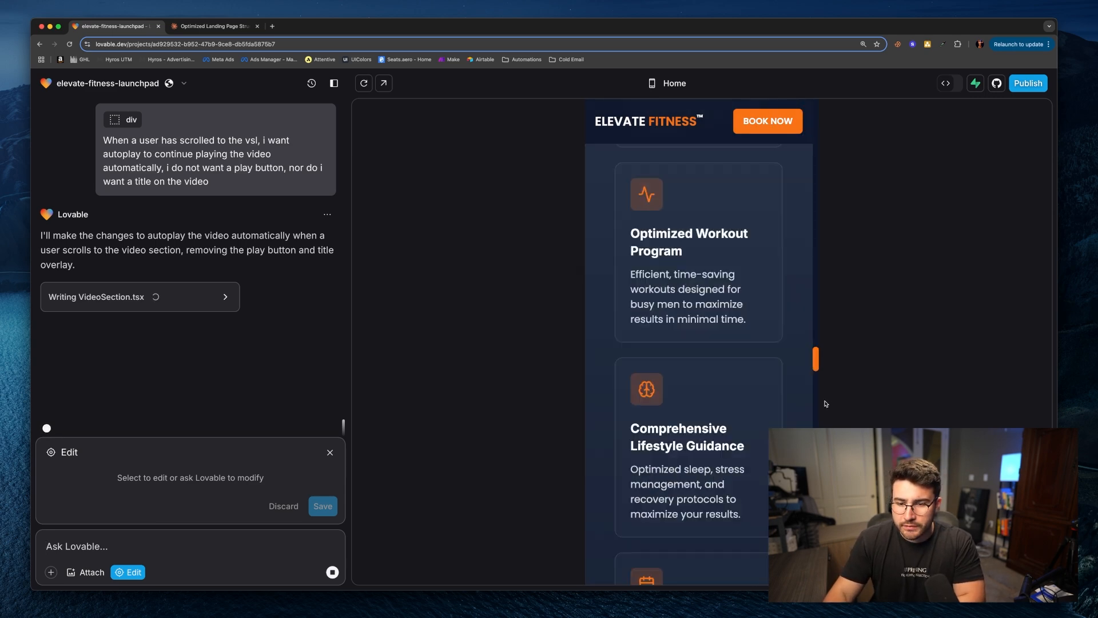
scroll(699, 343, up, 4)
scroll(699, 343, down, 6)
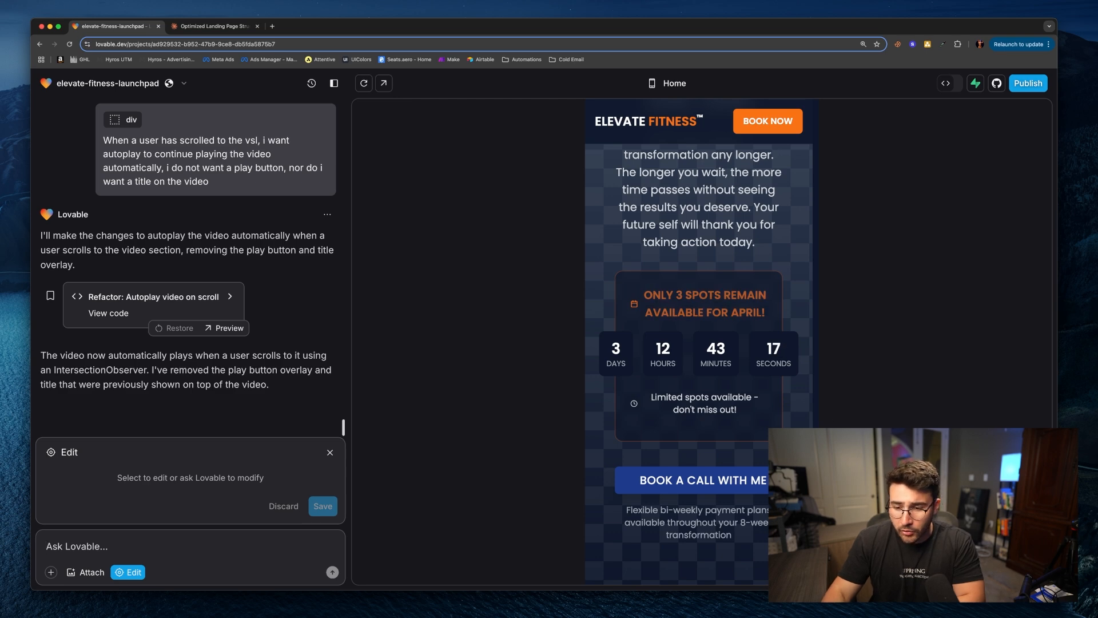
scroll(717, 339, down, 2)
scroll(717, 339, up, 4)
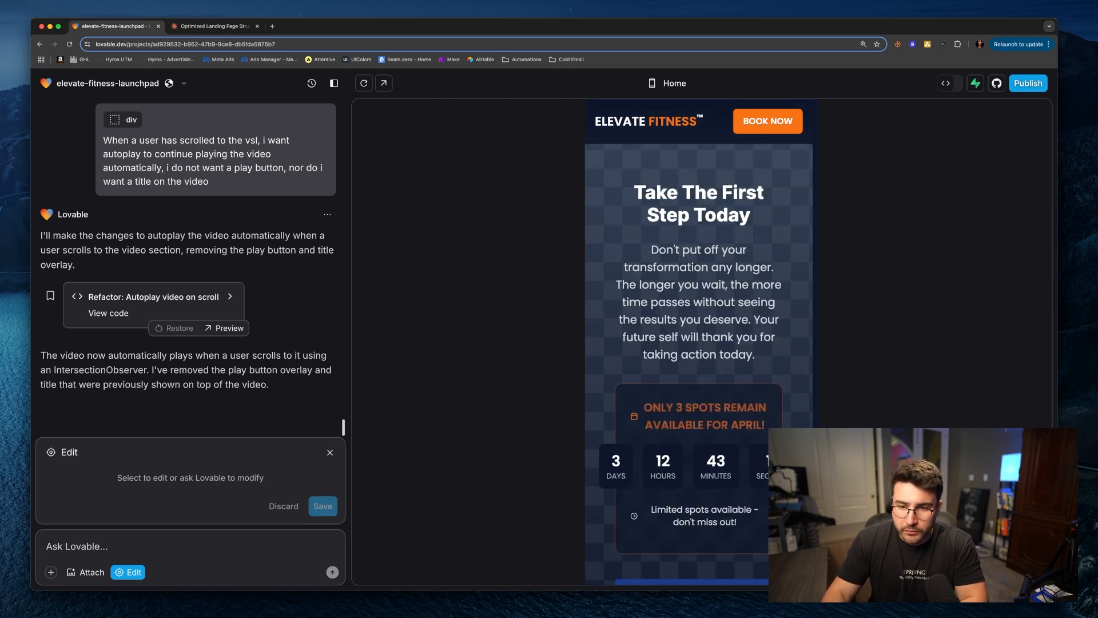
scroll(717, 339, down, 3)
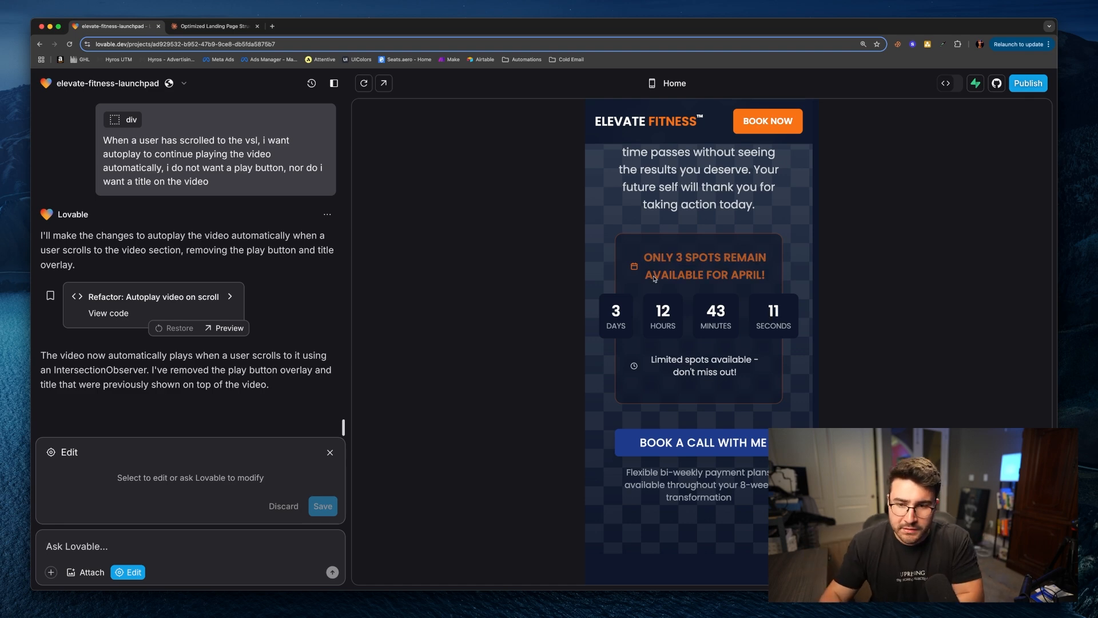
scroll(757, 295, down, 3)
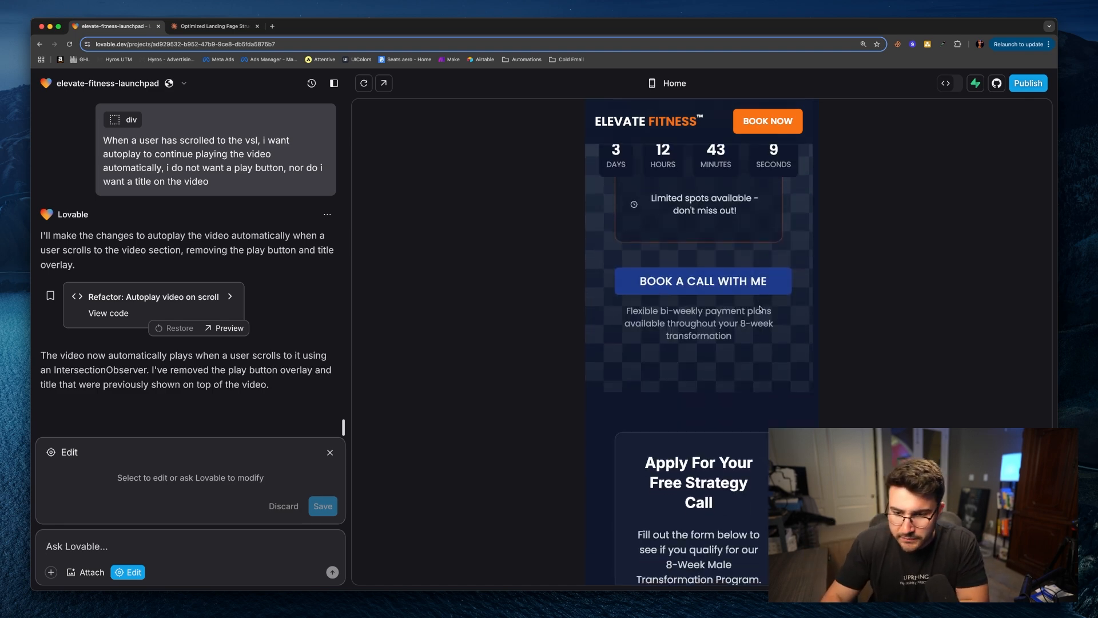
scroll(767, 281, up, 6)
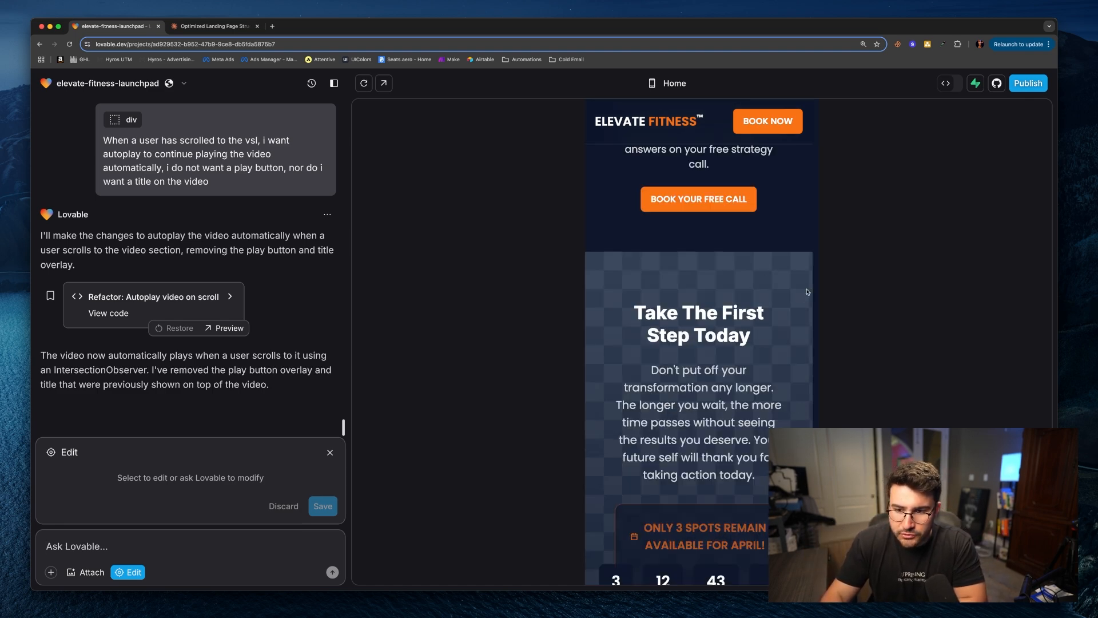
Step: Scroll through the mobile preview to review the lower sections, the video block and the application form
scroll(698, 366, down, 5)
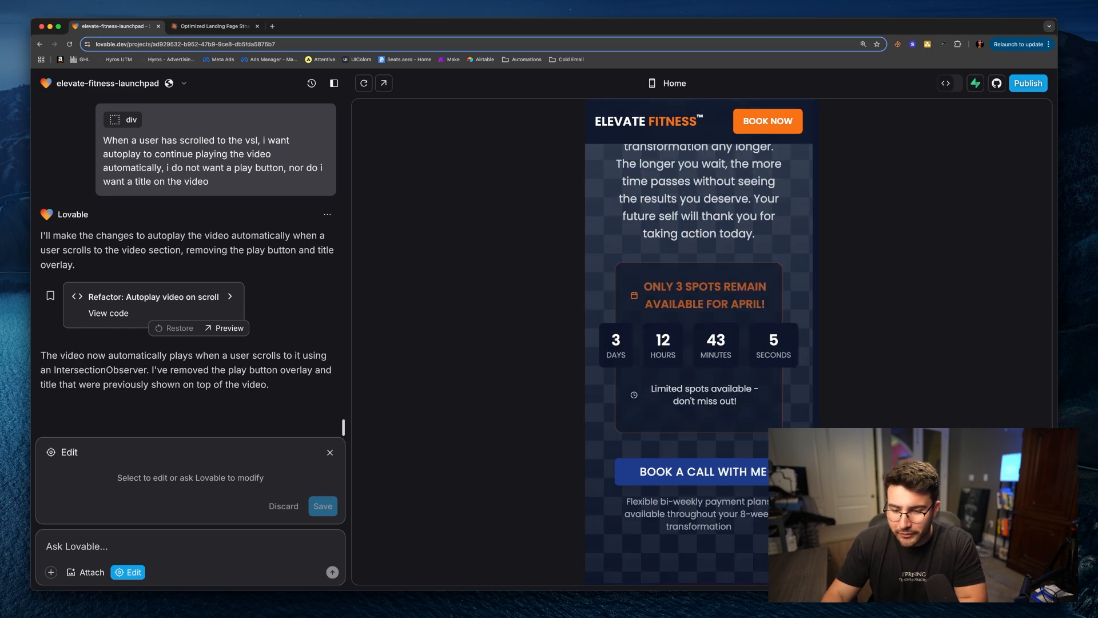
scroll(698, 366, down, 6)
scroll(698, 366, up, 7)
scroll(698, 366, down, 1)
scroll(764, 445, down, 1)
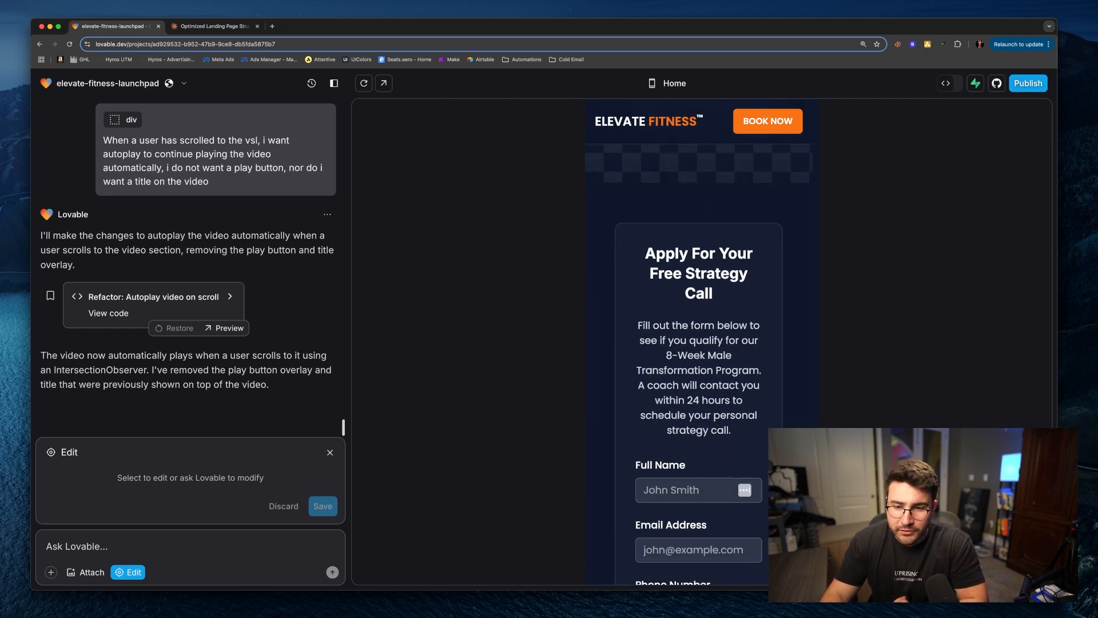
drag(817, 503, 805, 140)
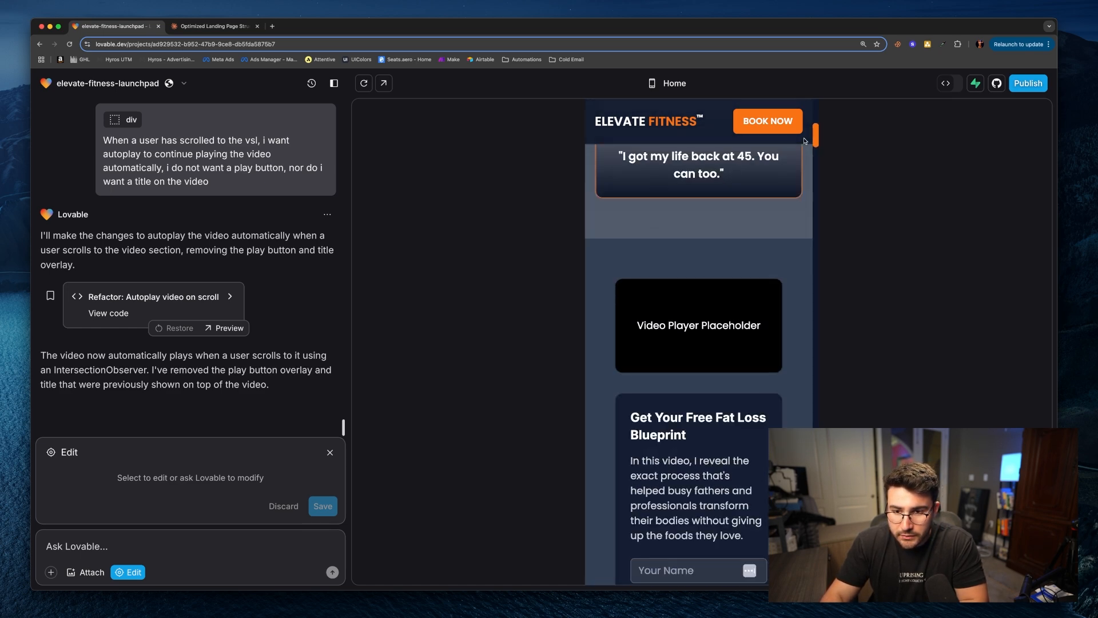
scroll(706, 219, down, 3)
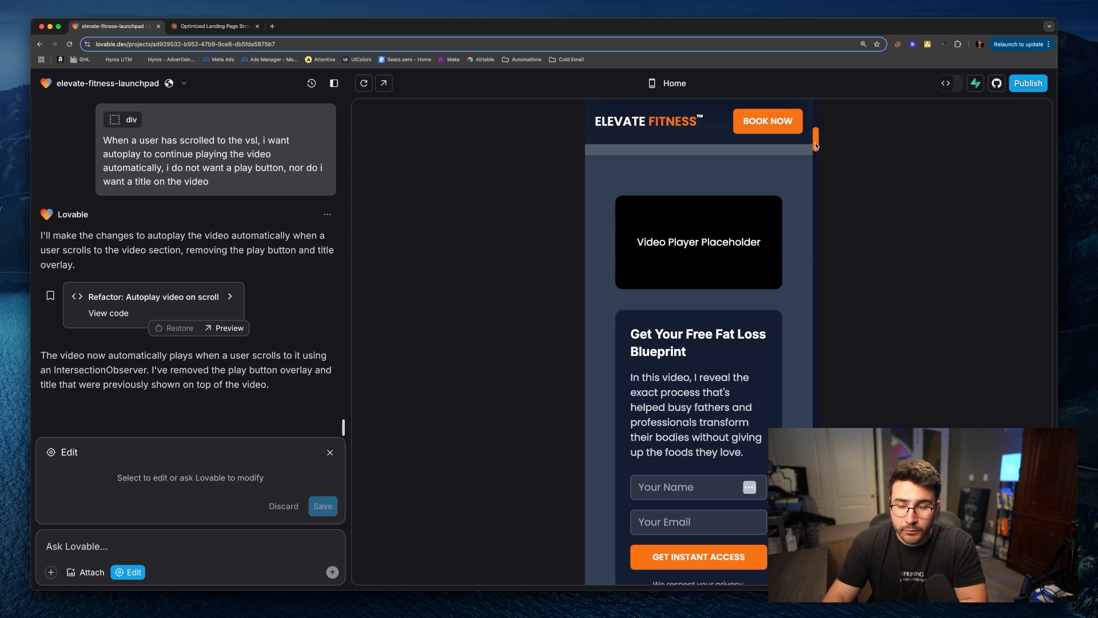
scroll(820, 155, down, 5)
scroll(819, 152, up, 3)
drag(819, 152, 826, 474)
scroll(699, 343, up, 4)
scroll(699, 343, down, 2)
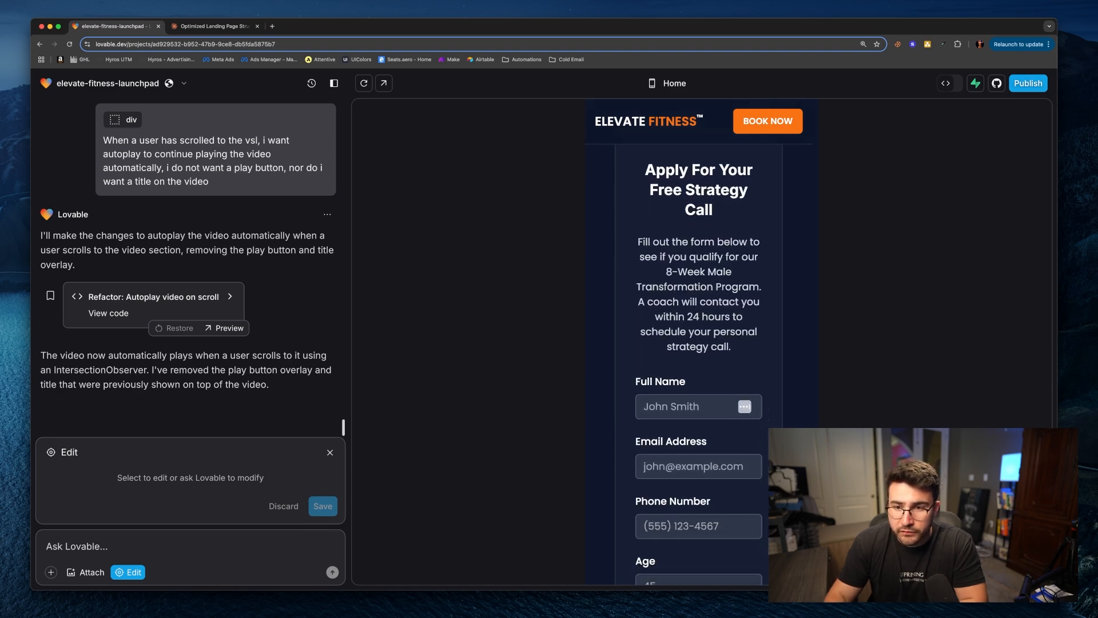
scroll(699, 343, down, 4)
scroll(699, 343, up, 4)
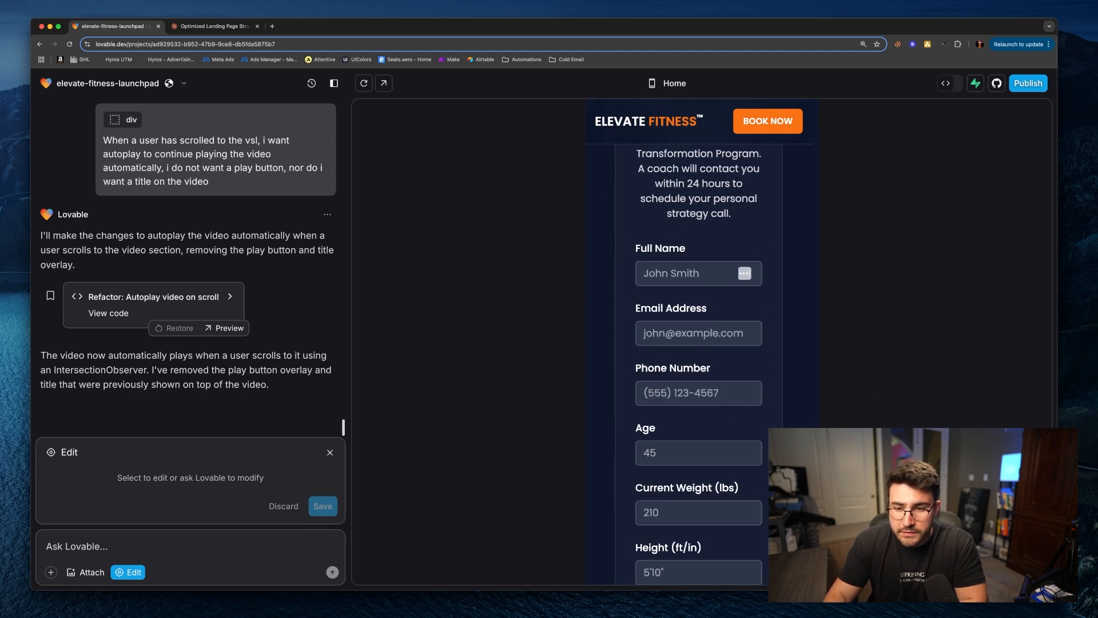
scroll(737, 443, up, 1)
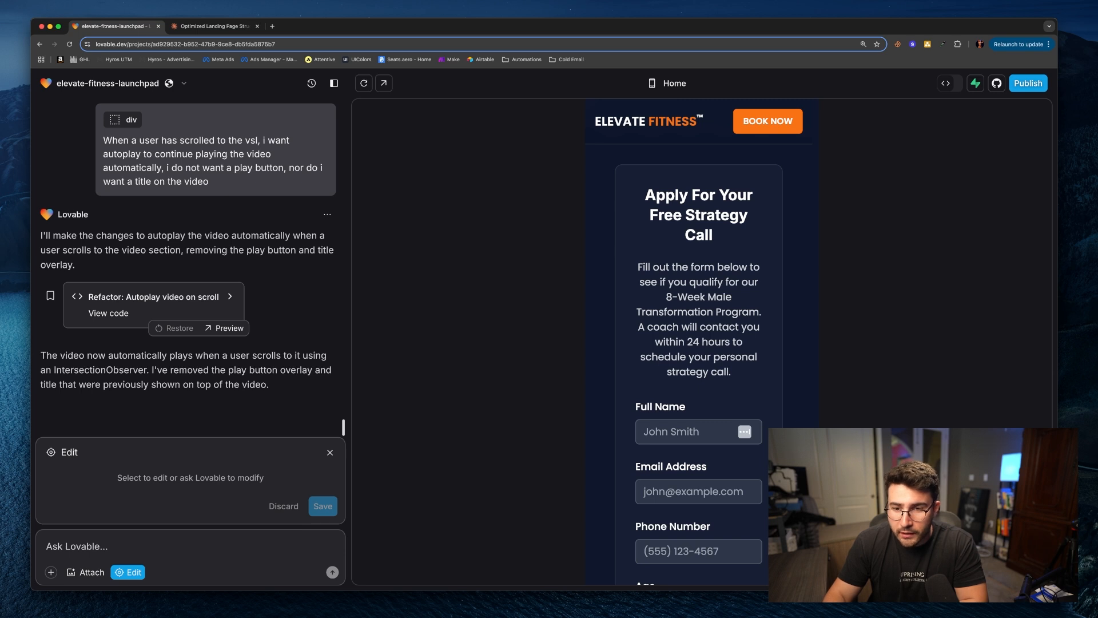
scroll(699, 366, down, 4)
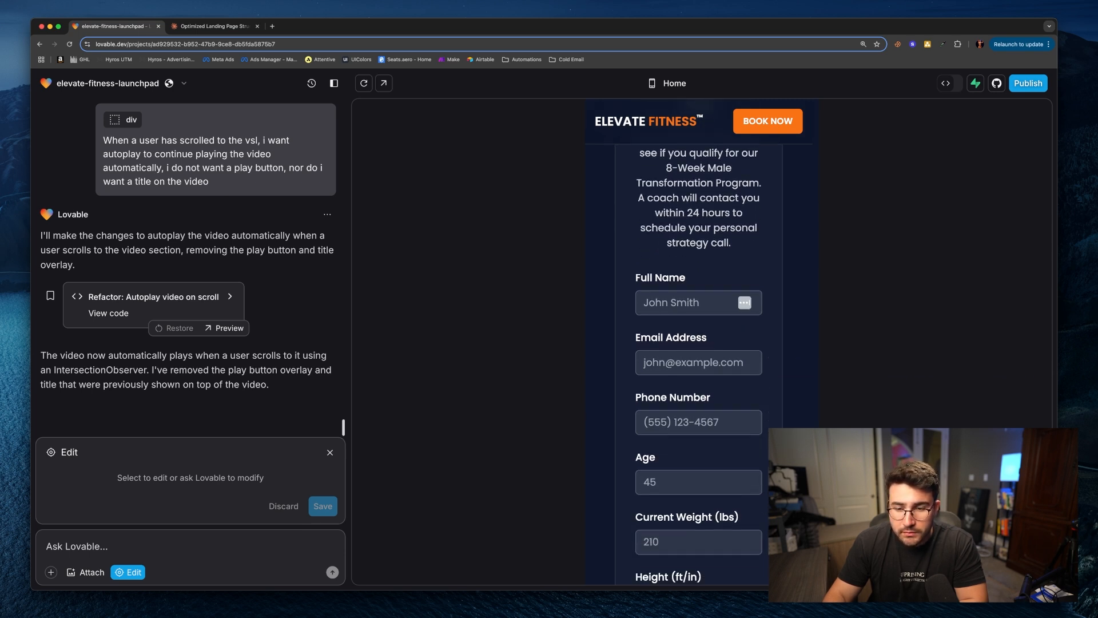
scroll(699, 366, down, 5)
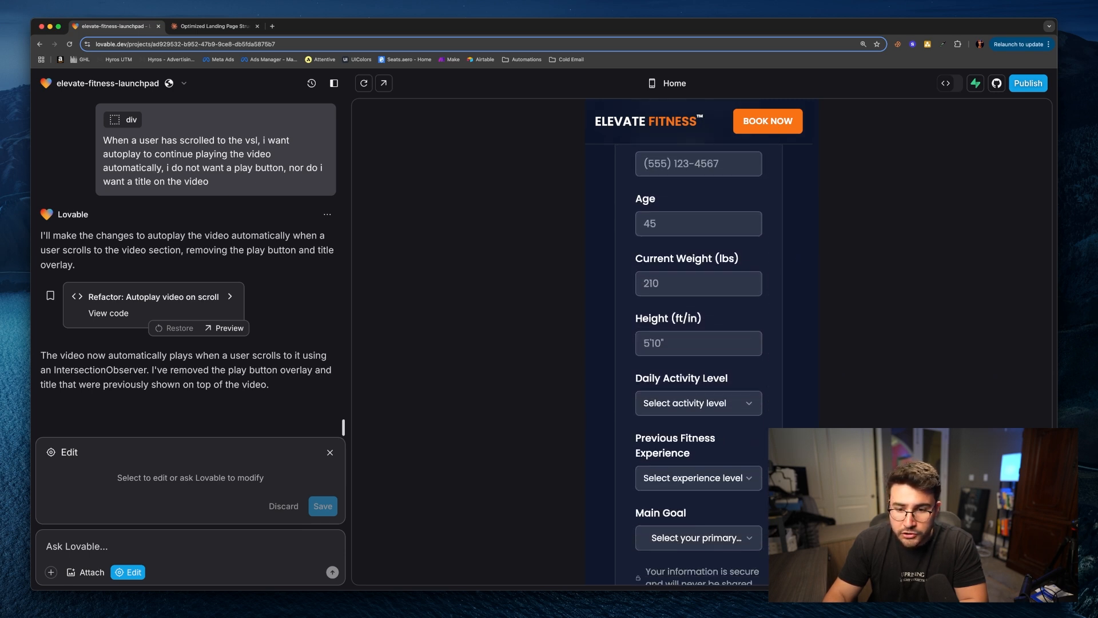
scroll(699, 366, down, 1)
Step: Test the application form's experience and goal dropdowns and its submit button in the mobile preview
click(710, 411)
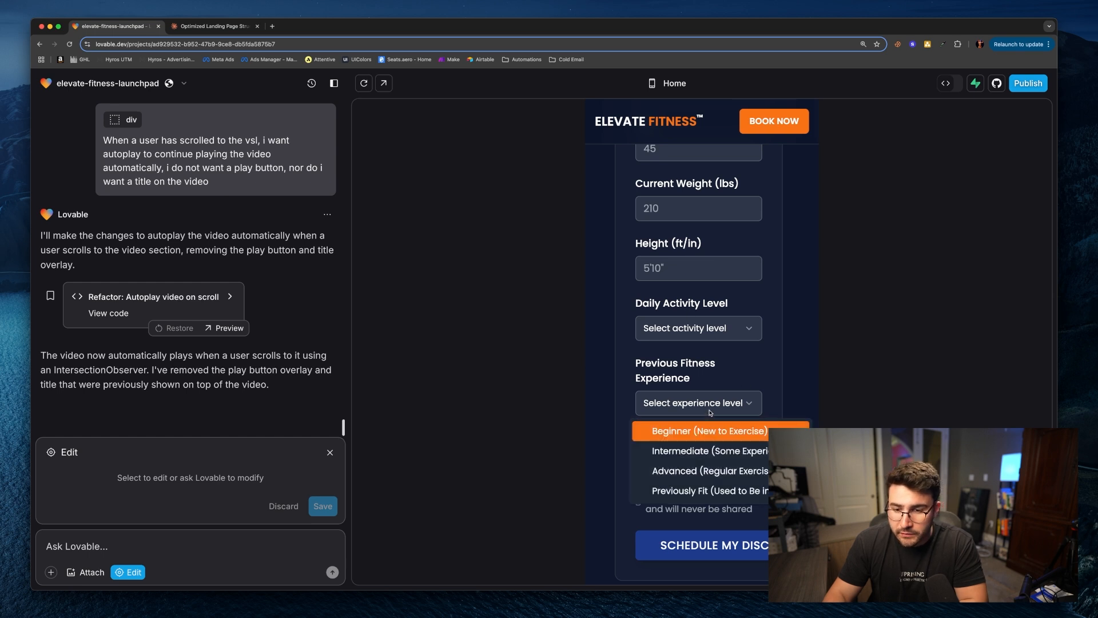
click(757, 384)
click(729, 469)
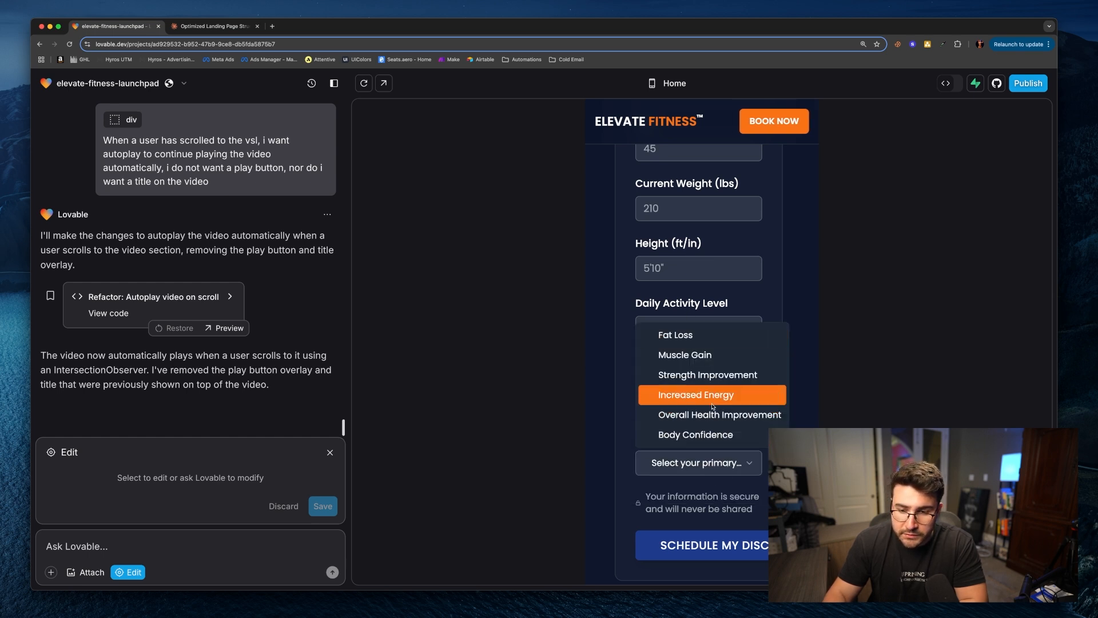
click(765, 487)
scroll(753, 478, down, 2)
click(754, 478)
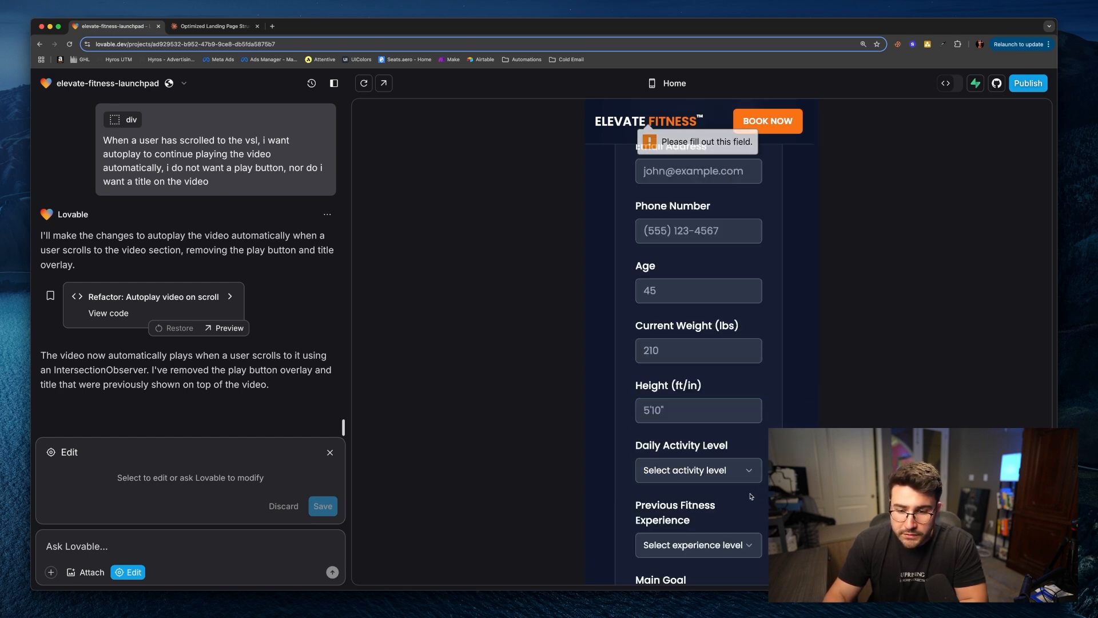
scroll(743, 486, down, 3)
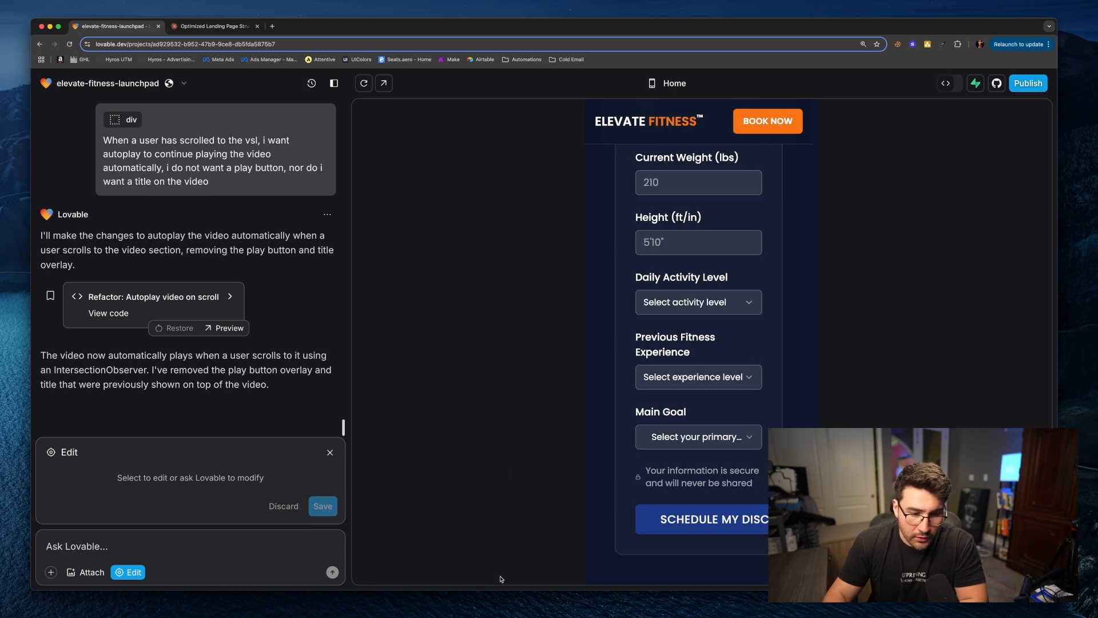
Step: Write a prompt asking to make the application form more optimized for mobile, as texts are too big and the form too narrow
click(124, 572)
text(I want you to make the pppplicaiton form more optimized for)
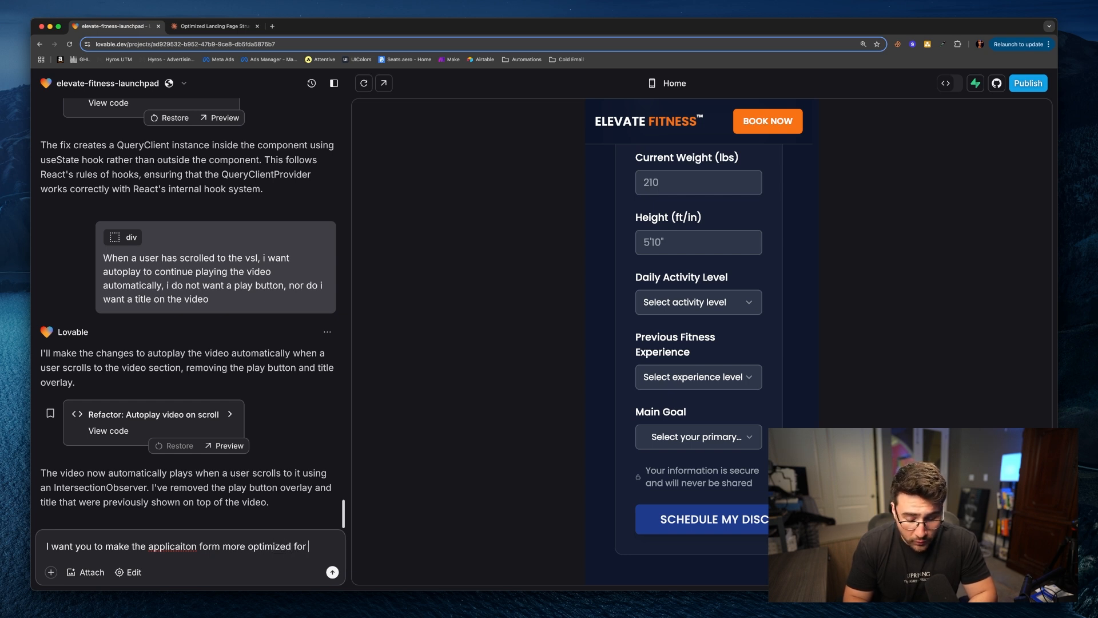
text( mobile, some of the ele)
text(ments )
text(texts are to)
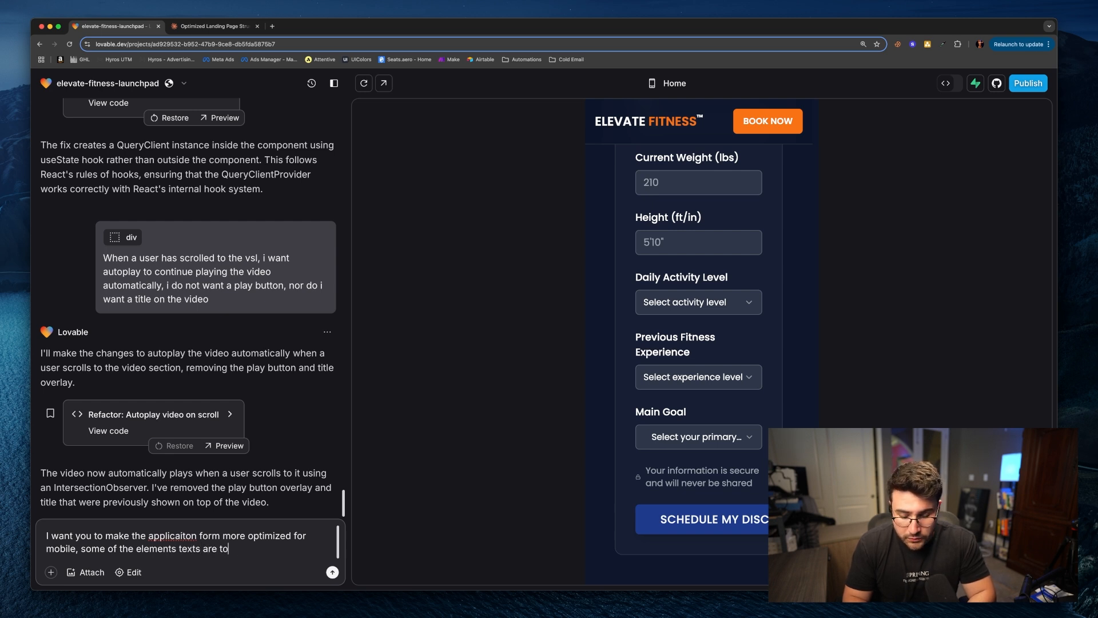
text(o big, and then form intoself,)
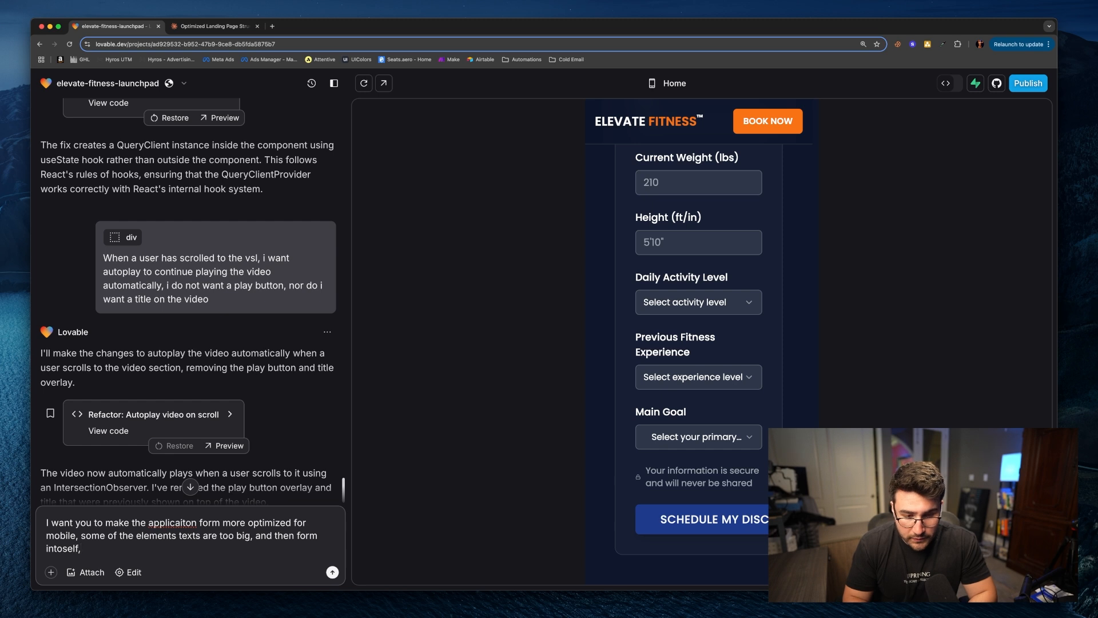
key(BackSpace)
key(BackSpace)
key(BackSpace)
key(BackSpace)
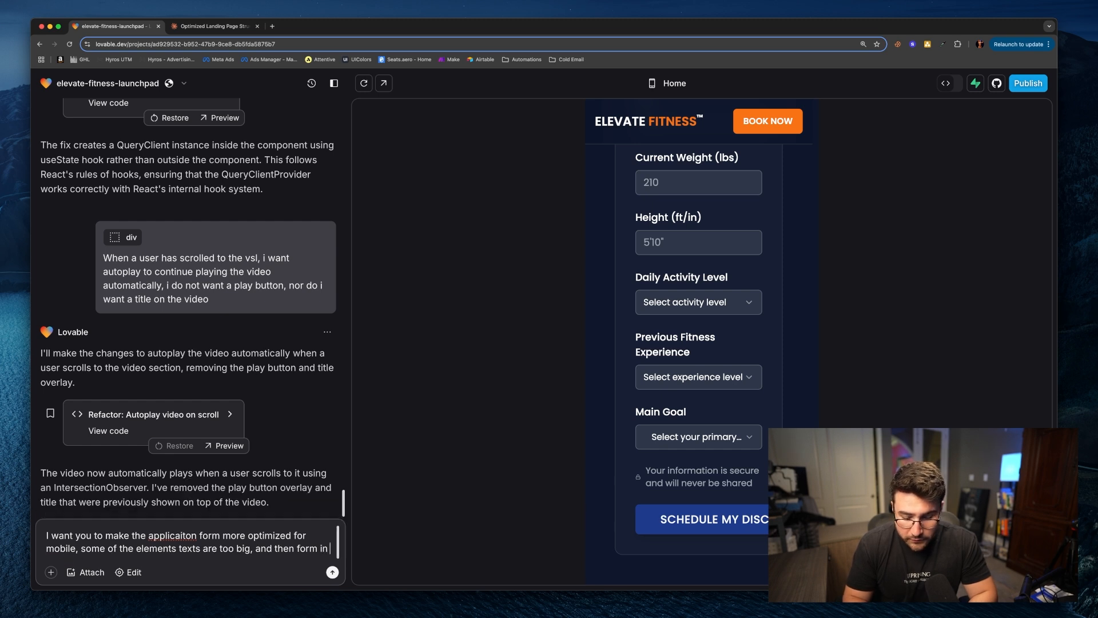
text(self)
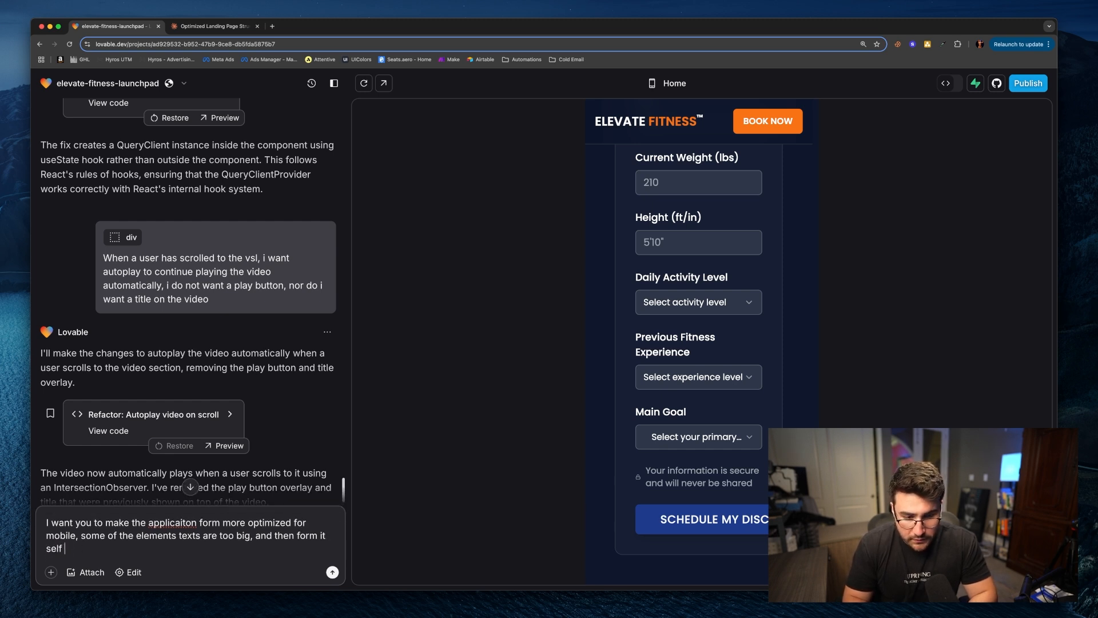
text( is a little tight)
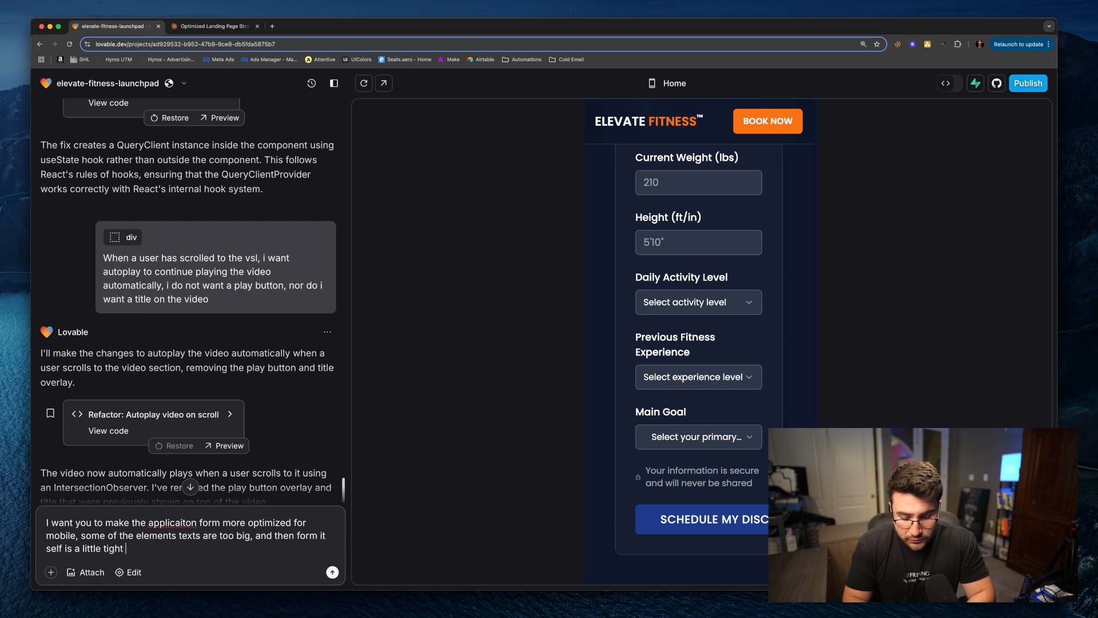
text( narrow on screen)
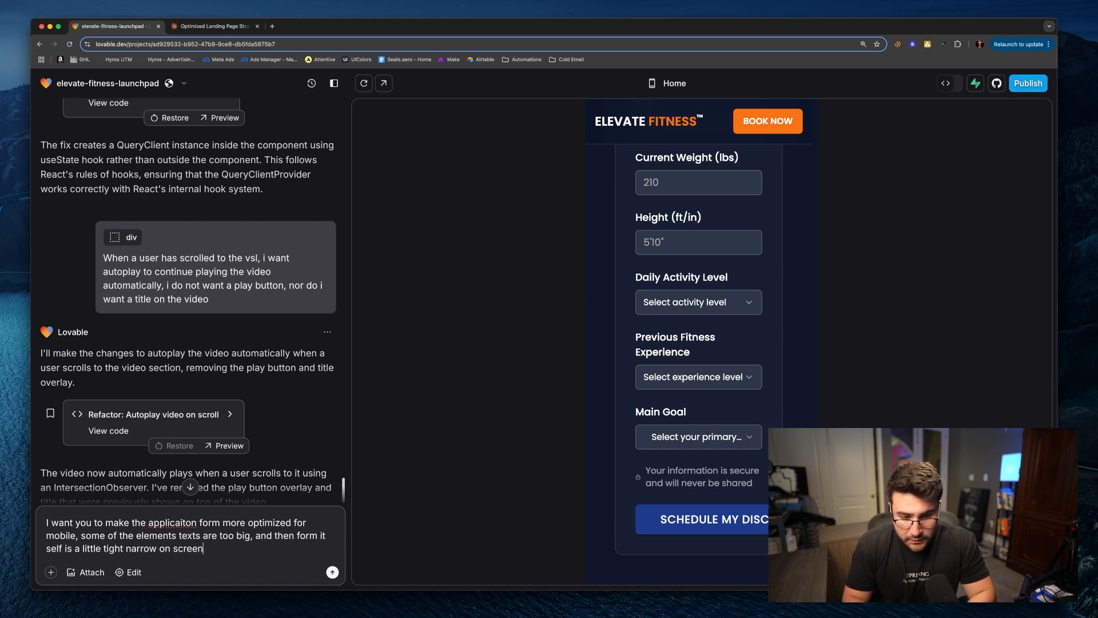
right_click(181, 527)
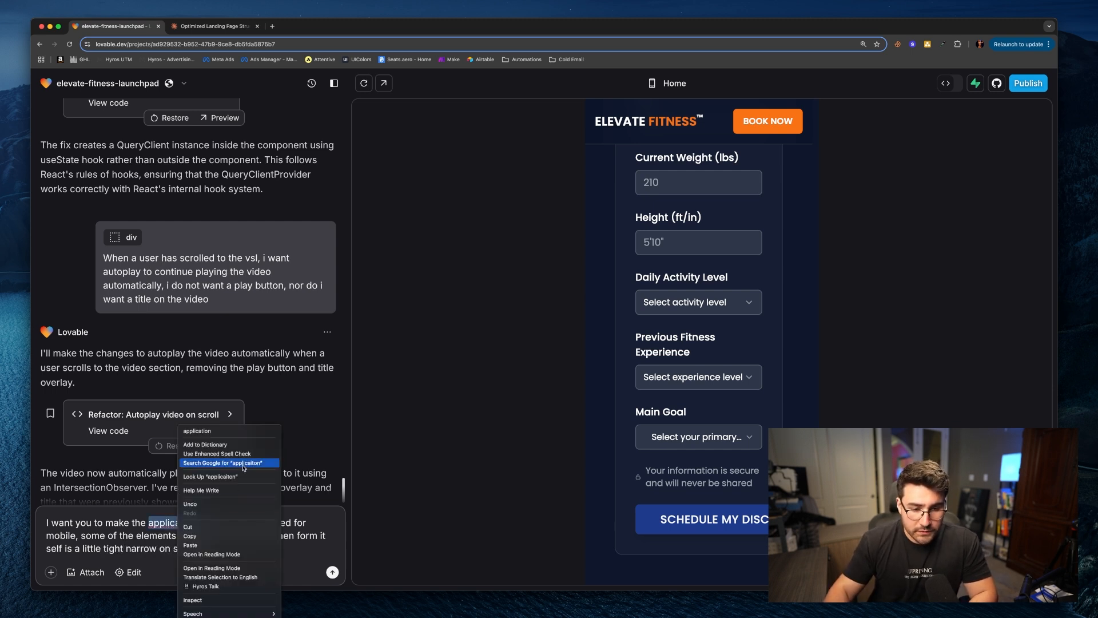
click(235, 430)
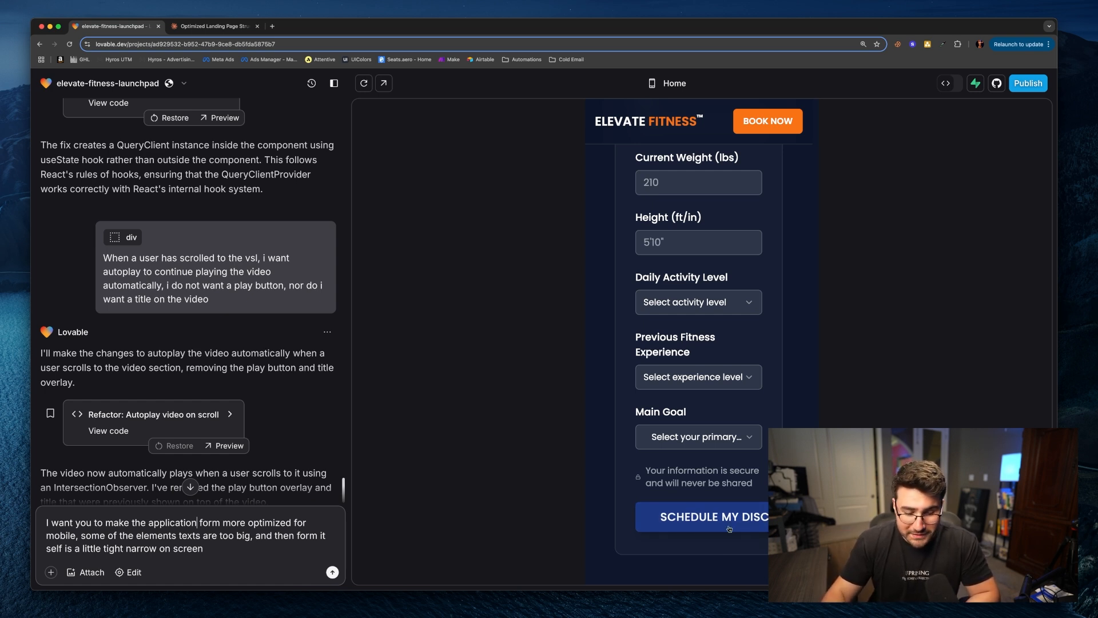
Step: Add a paragraph saying the schedule my discovery call button is too big and must fit within the application form on mobile view
click(228, 548)
key(shift+Return)
key(shift+Return)
text(Also, the shedule m)
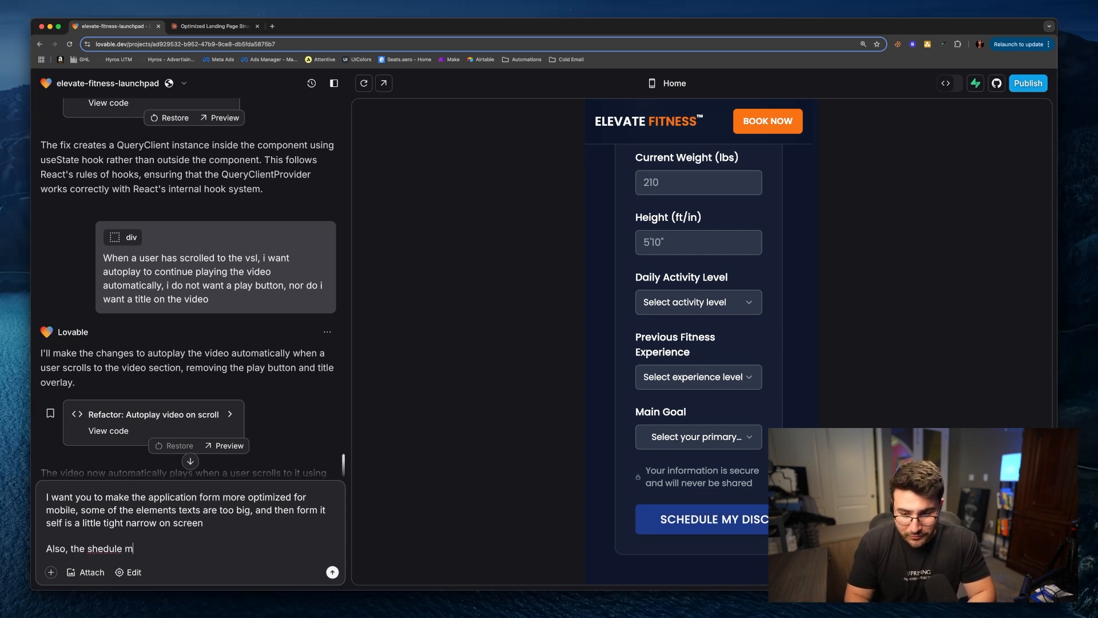
text(y discovery call button is)
text(big, needs to)
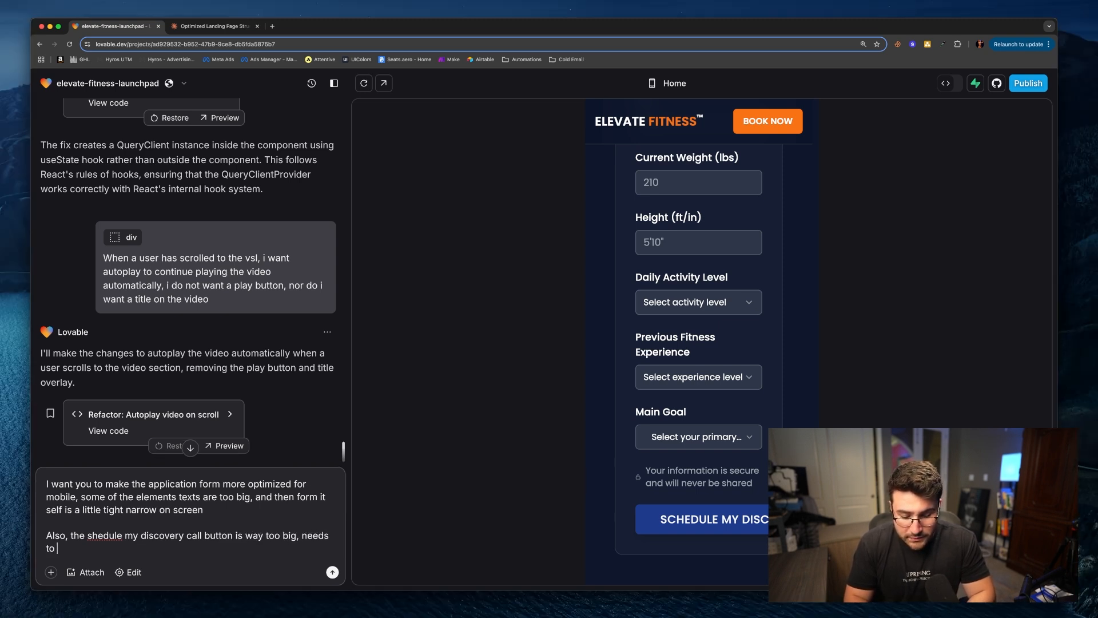
key(BackSpace)
key(BackSpace)
key(BackSpace)
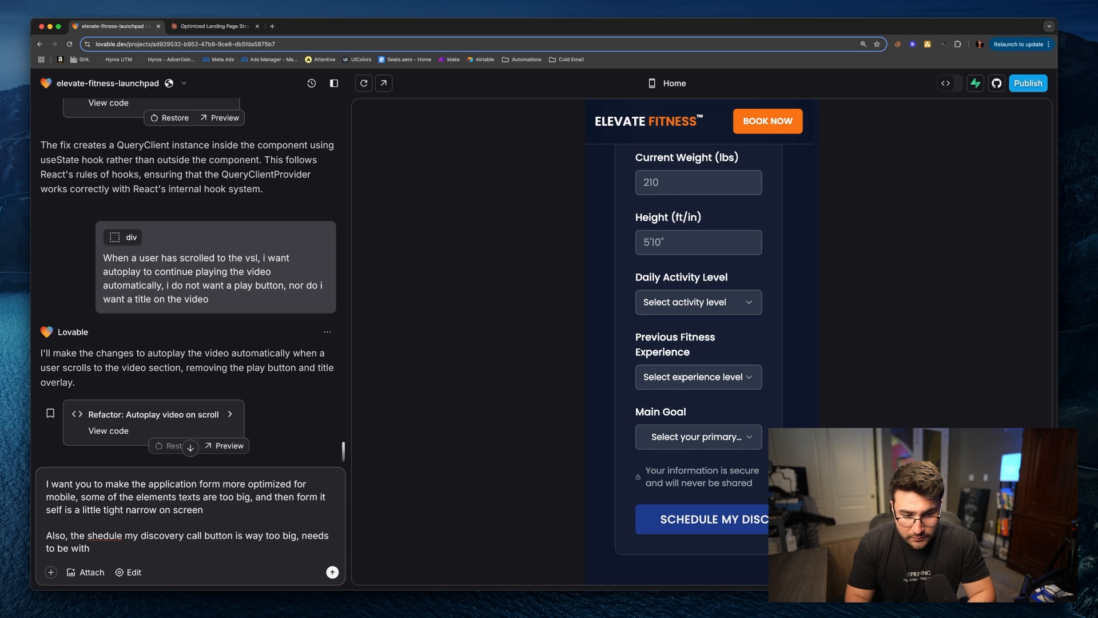
text(in the boundaries of the applicaiton fo)
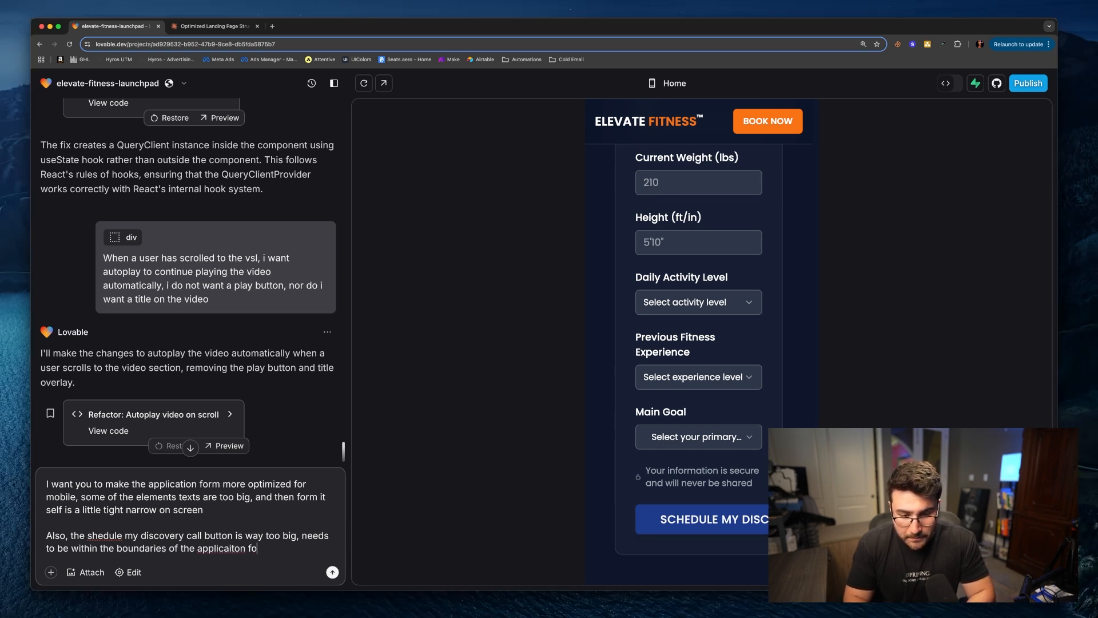
text(rm on mobile )
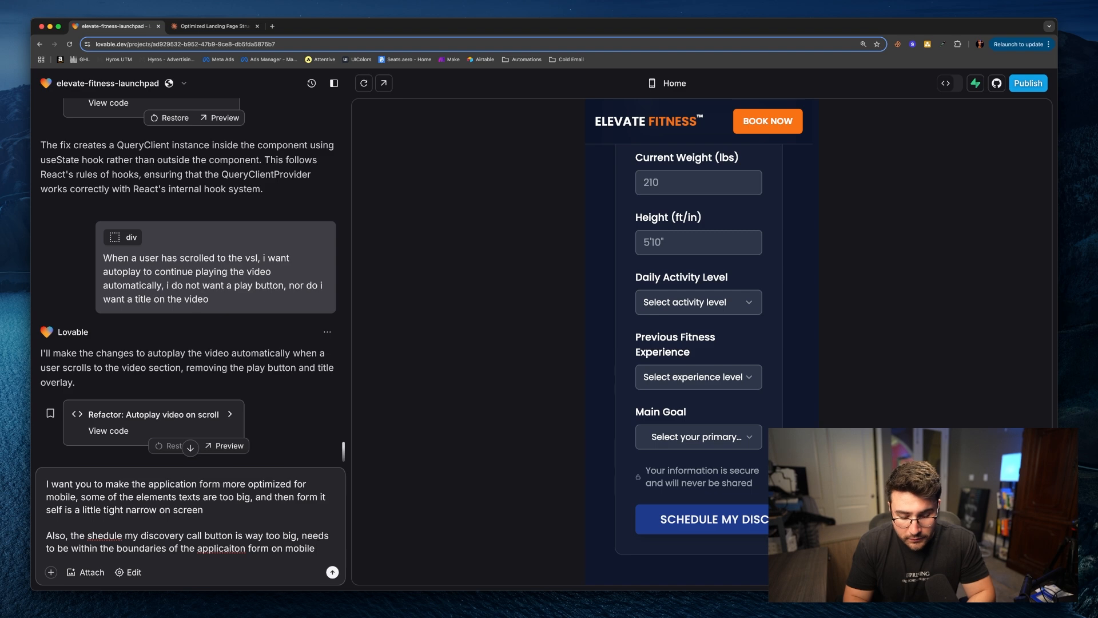
text(view)
right_click(213, 536)
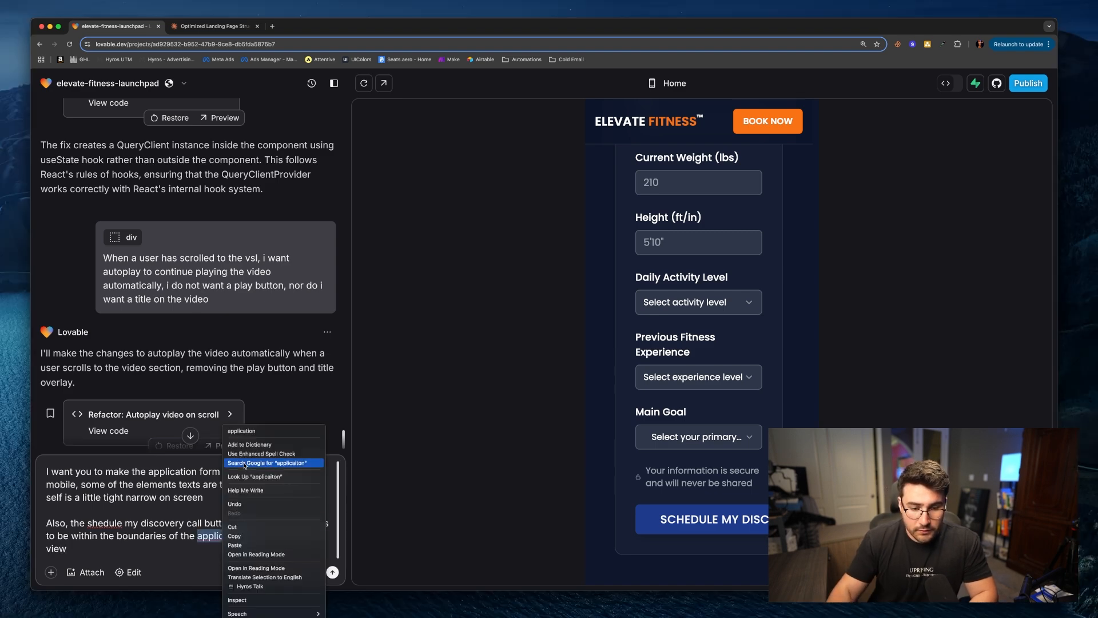
click(240, 431)
right_click(99, 523)
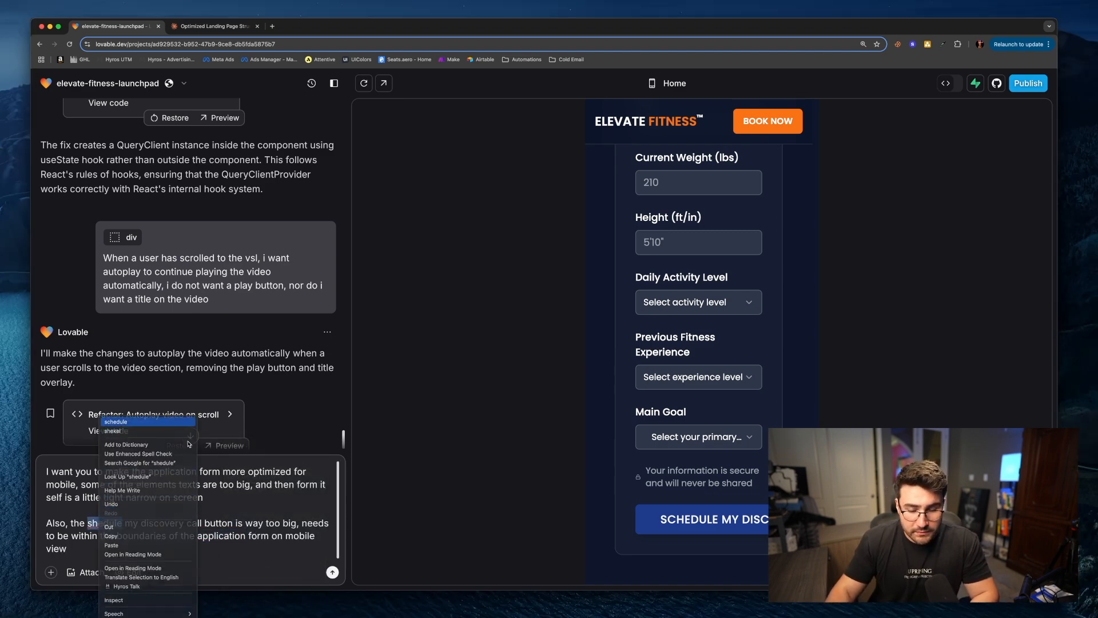
click(137, 422)
scroll(734, 485, down, 10)
scroll(733, 485, up, 15)
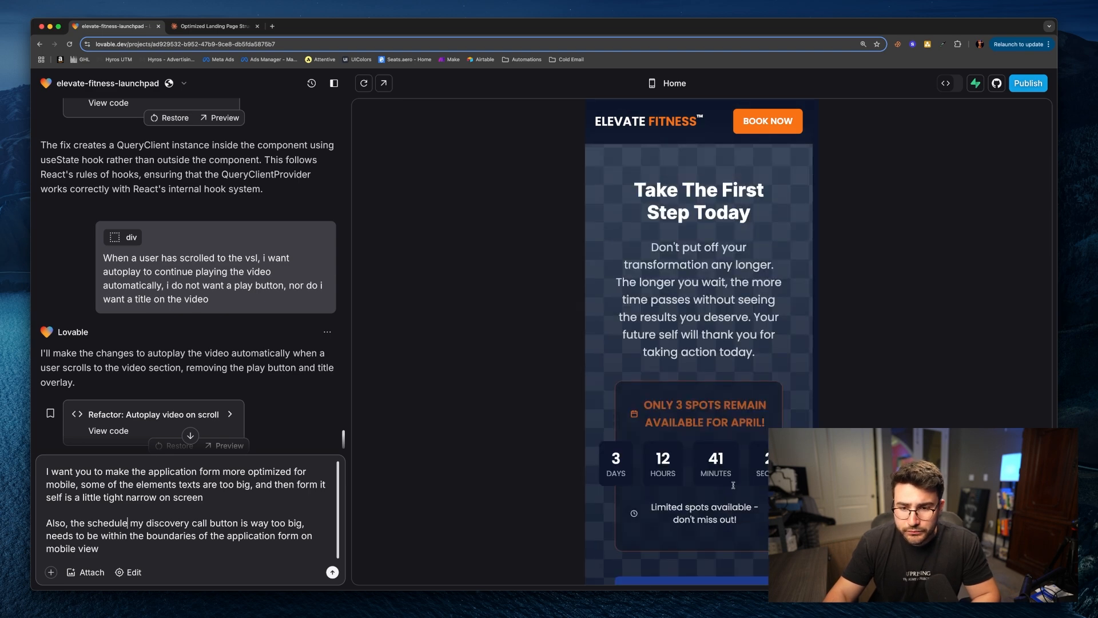
scroll(733, 485, down, 10)
click(195, 544)
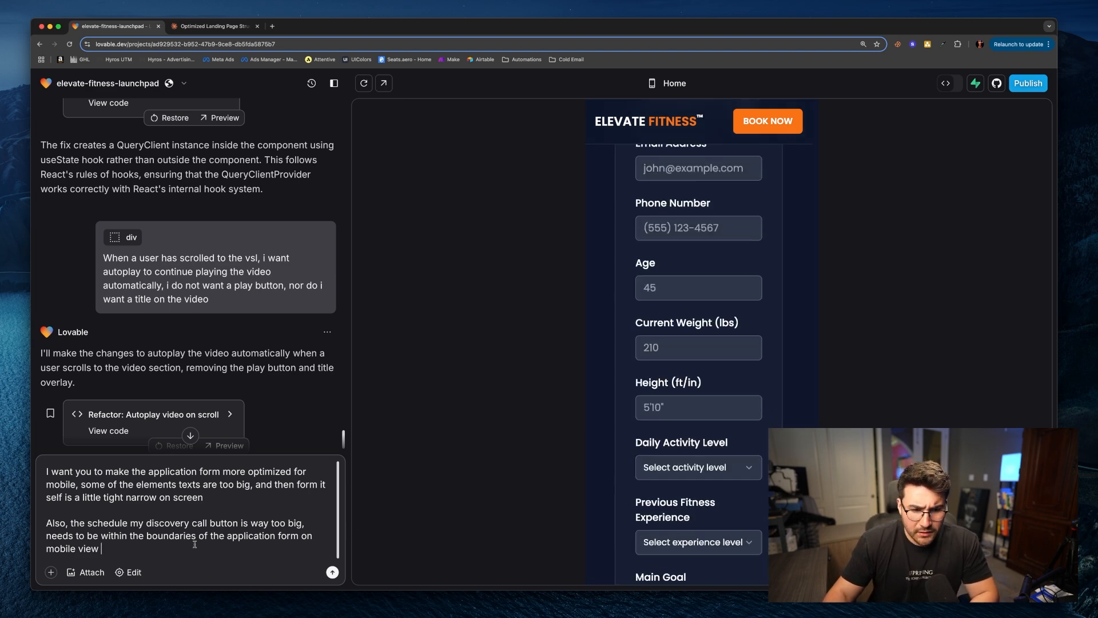
key(shift+Return)
key(shift+Return)
text(Also, i want the application form to be)
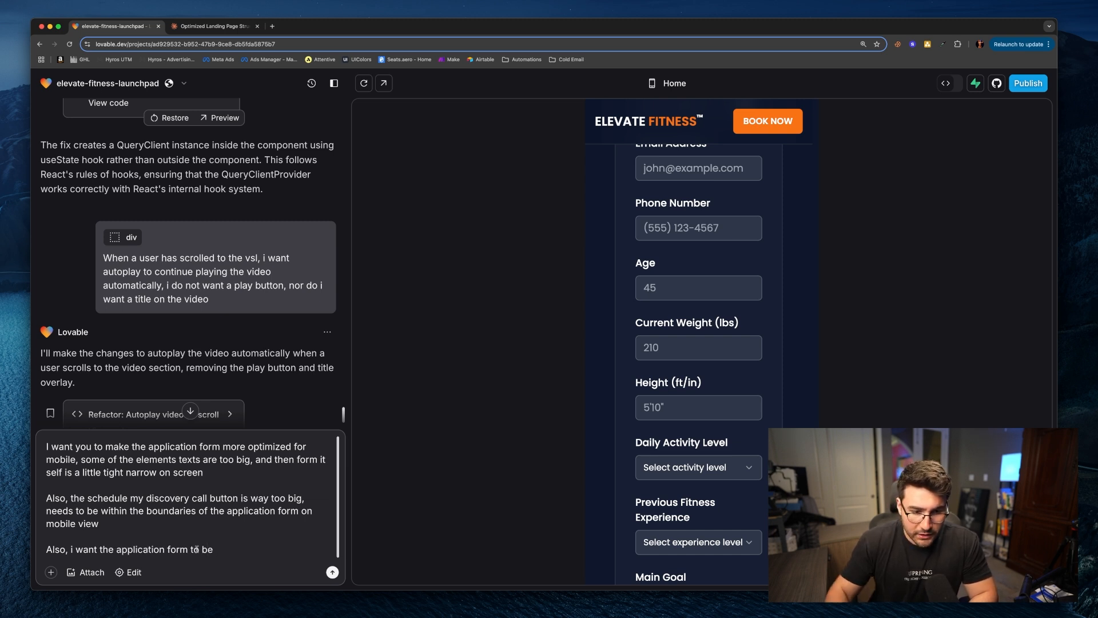
key(alt+shift+Left)
key(alt+shift+Left)
key(alt+shift+Left)
key(alt+shift+Left)
key(alt+shift+Left)
key(alt+shift+Left)
key(alt+shift+Left)
key(alt+shift+Left)
key(BackSpace)
key(BackSpace)
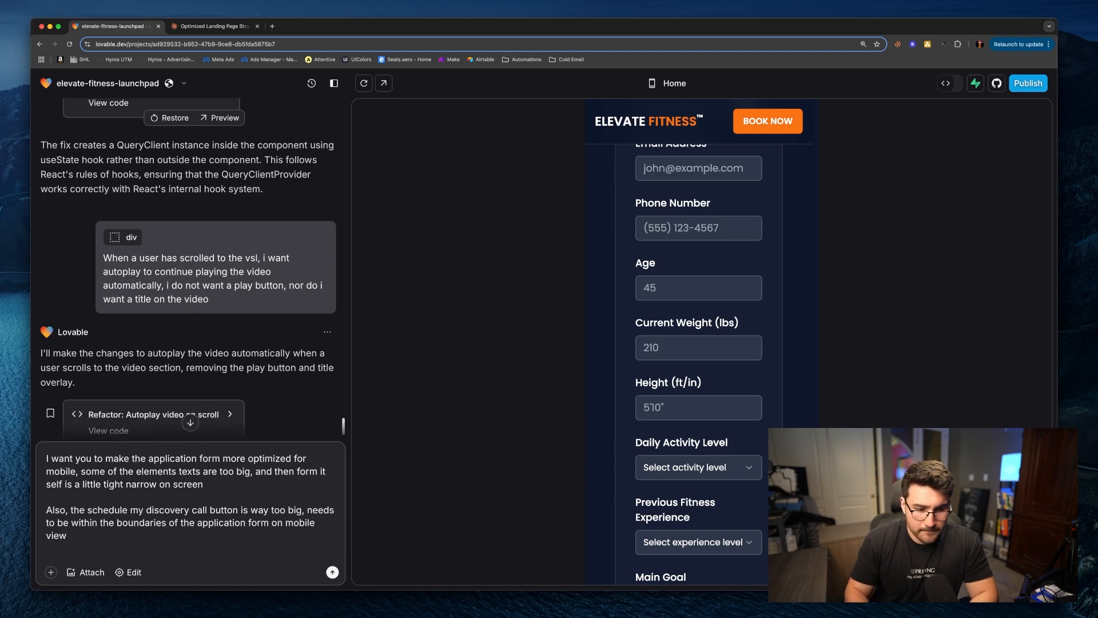
Step: Send the mobile optimization request to Lovable and scroll the preview back to the top
key(Return)
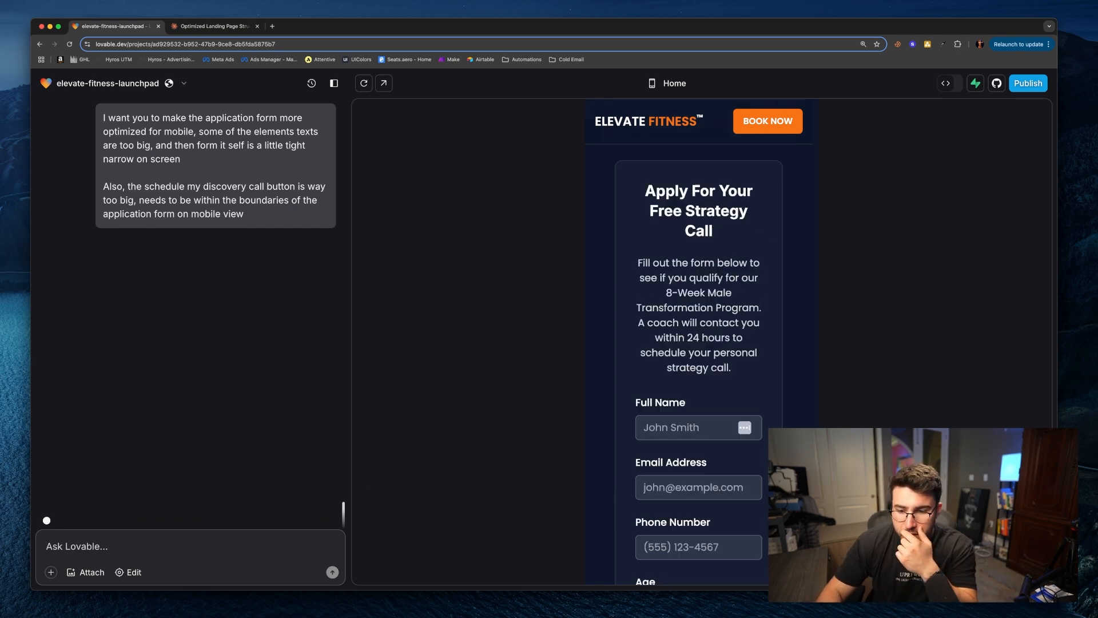
drag(822, 449, 819, 113)
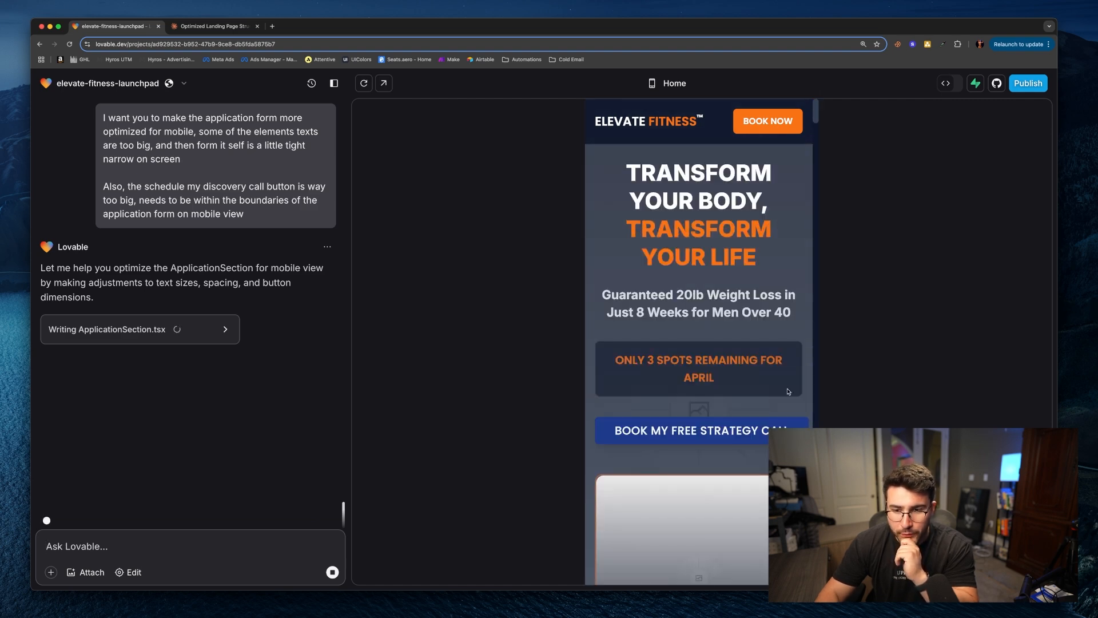
Step: Request the suggested refactor of ApplicationSection into smaller components
scroll(731, 427, down, 20)
scroll(730, 426, down, 15)
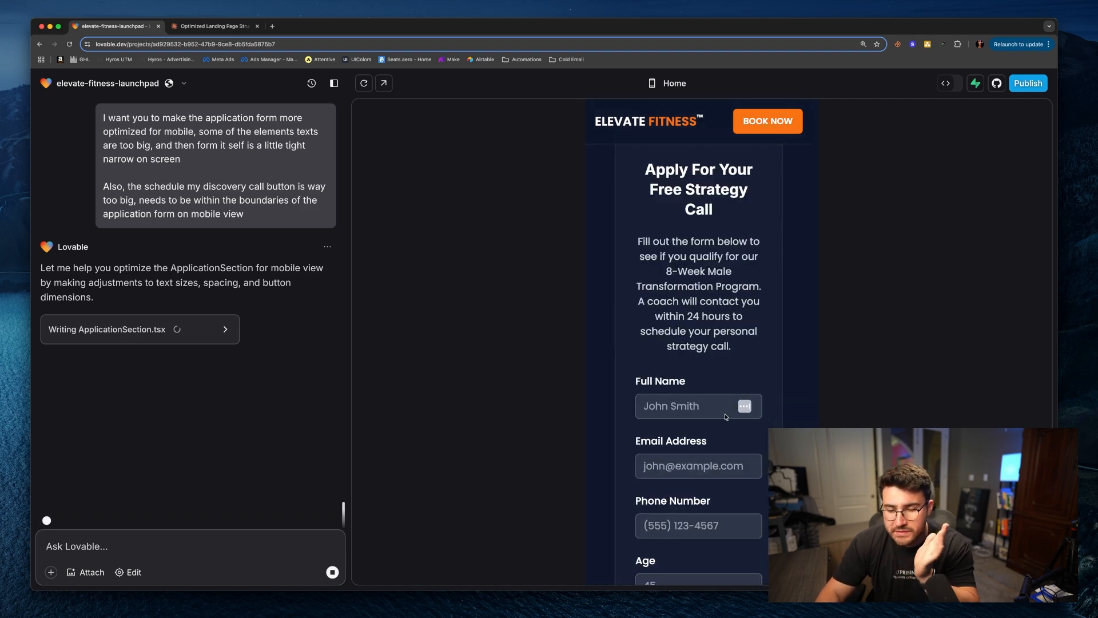
drag(817, 485, 820, 145)
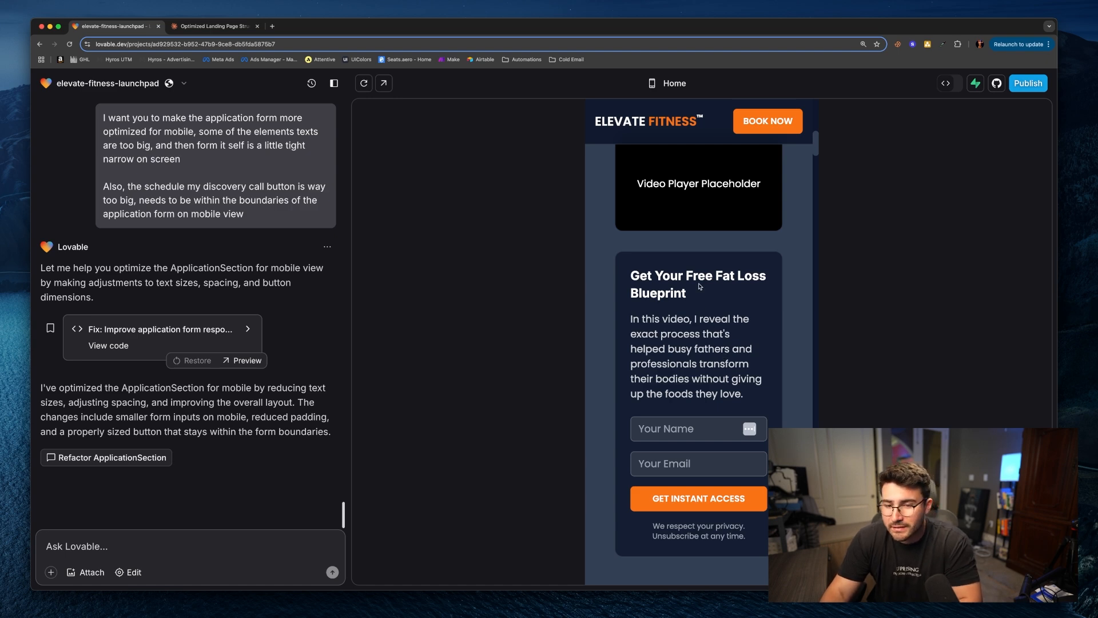
scroll(704, 332, up, 4)
scroll(743, 385, down, 9)
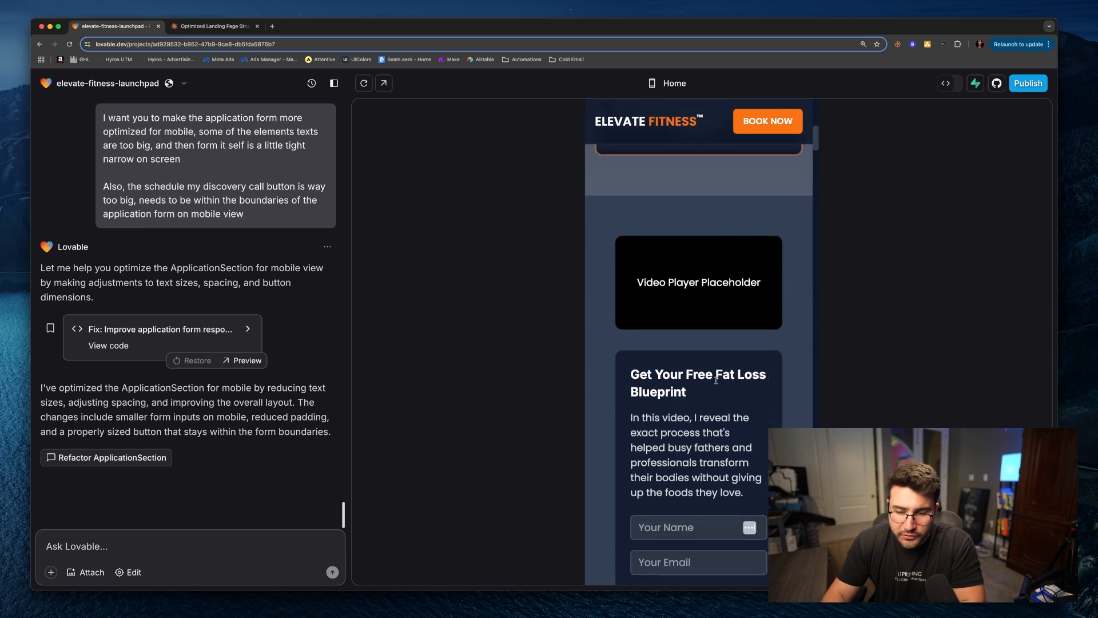
drag(817, 169, 829, 490)
click(114, 457)
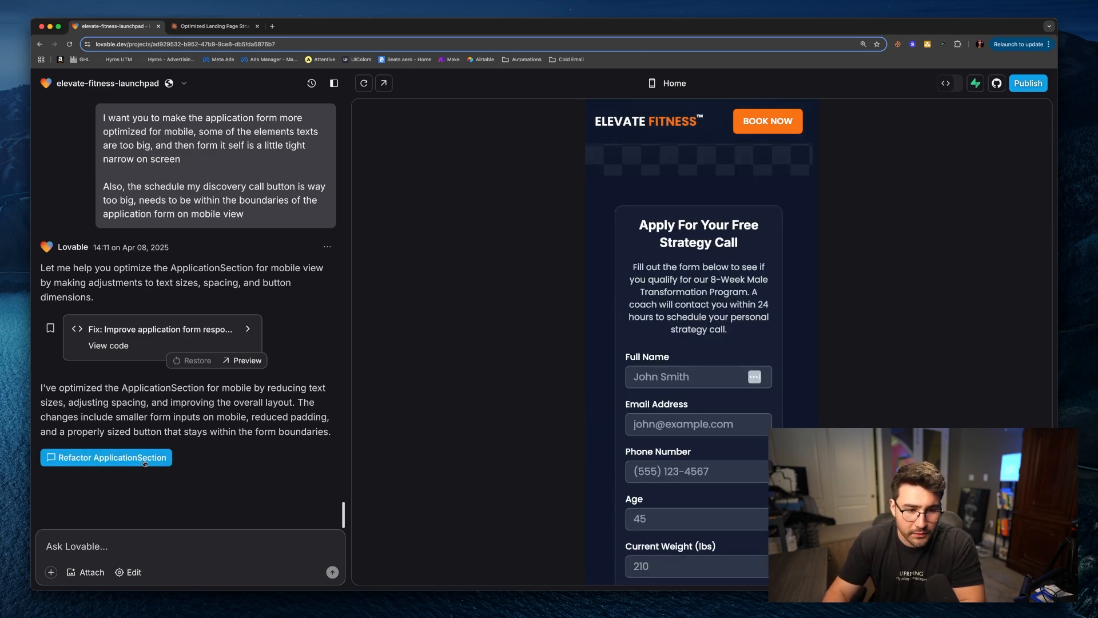
Step: Test the main goal, fitness experience and activity level dropdowns of the application form in the mobile preview
scroll(719, 373, down, 7)
scroll(719, 373, up, 3)
scroll(719, 373, up, 5)
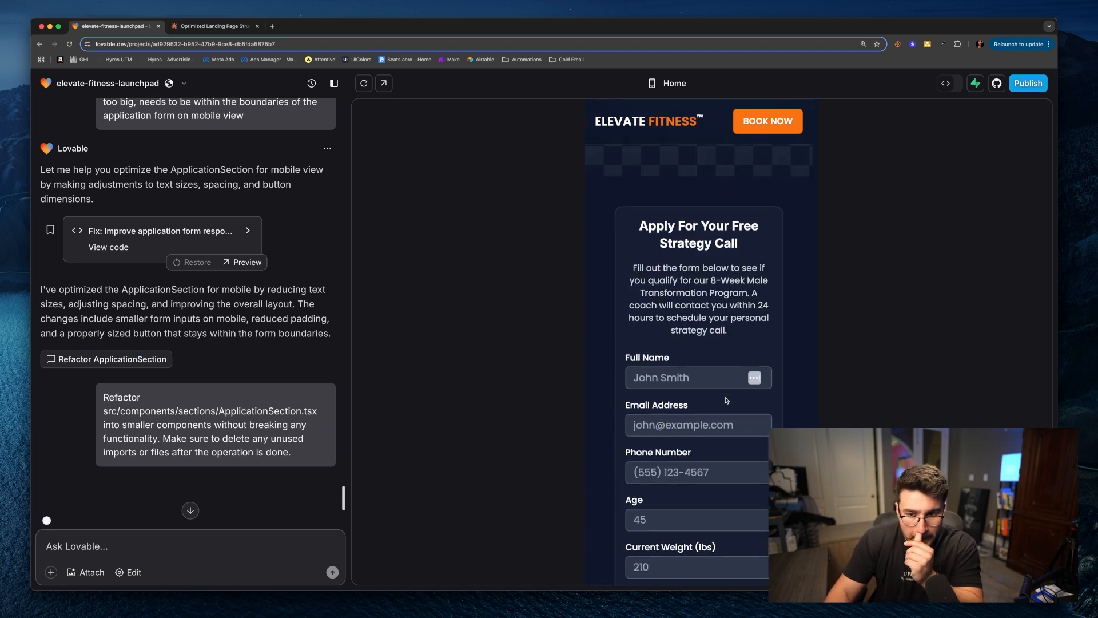
scroll(725, 379, down, 6)
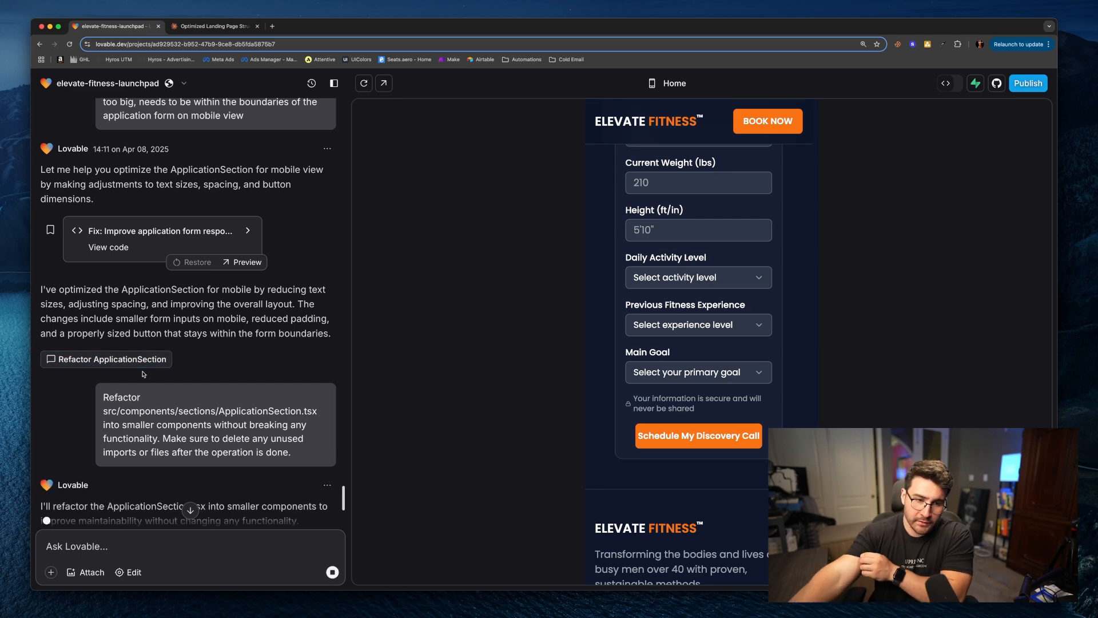
scroll(146, 375, down, 5)
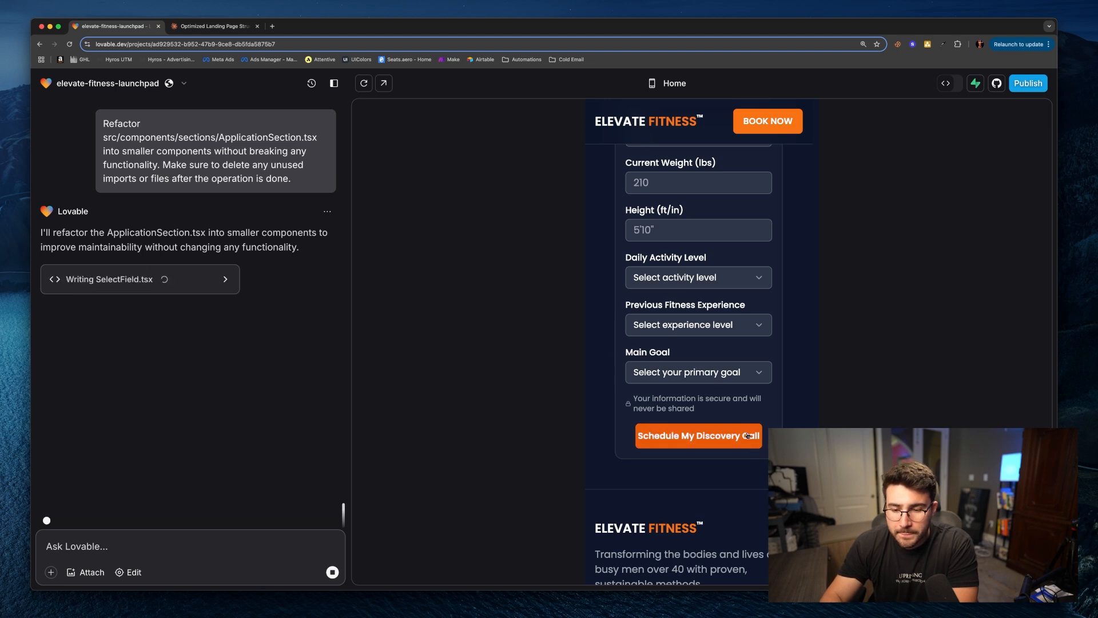
scroll(750, 439, up, 1)
click(729, 386)
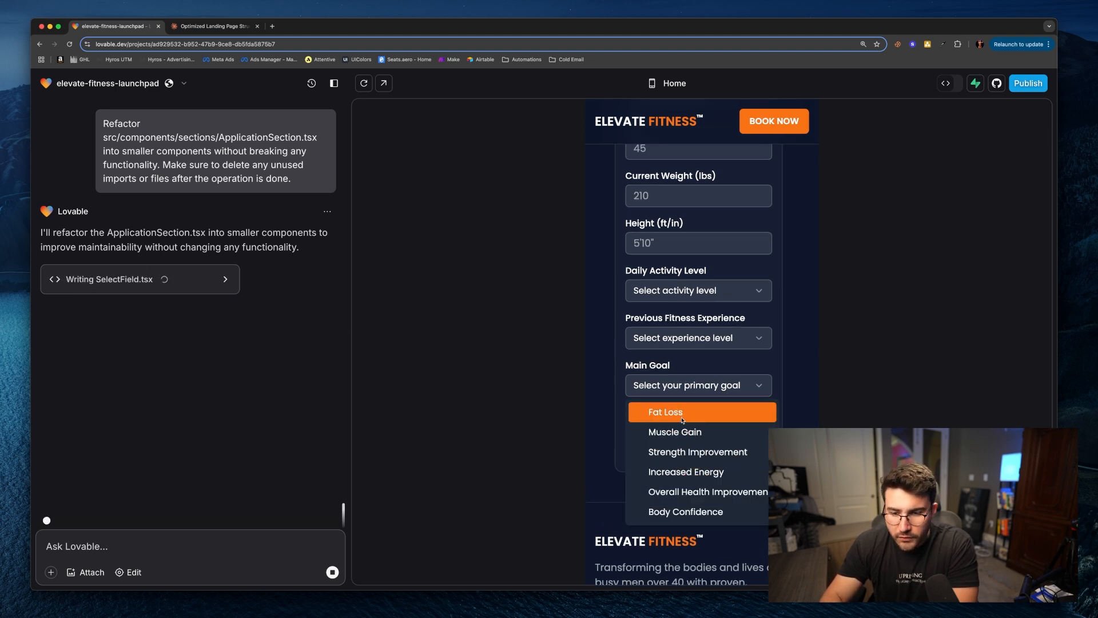
click(702, 348)
click(701, 347)
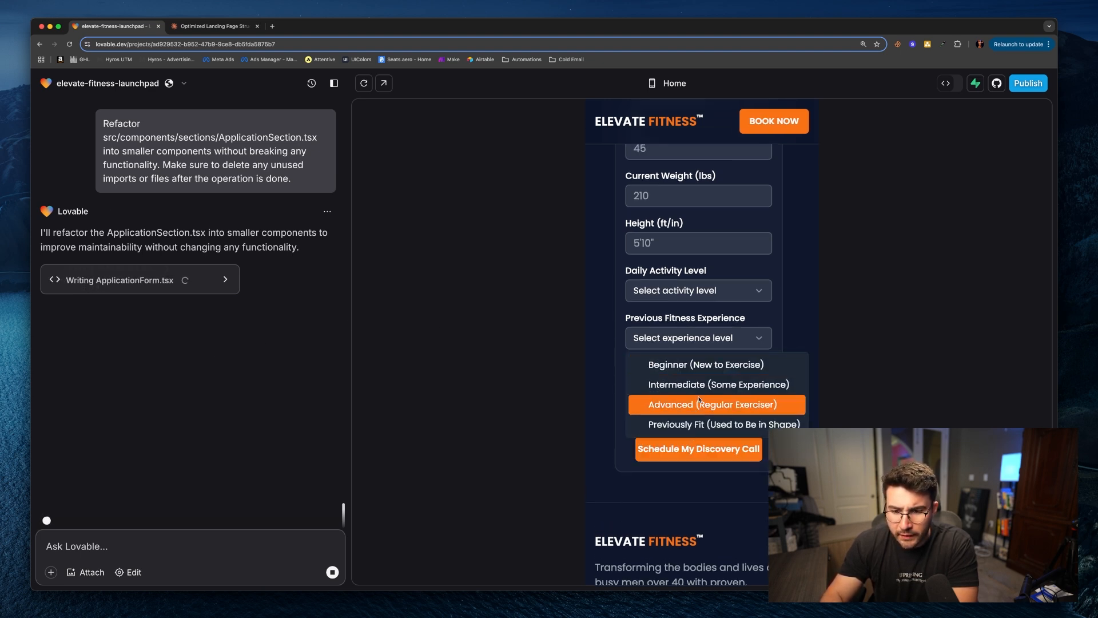
click(712, 293)
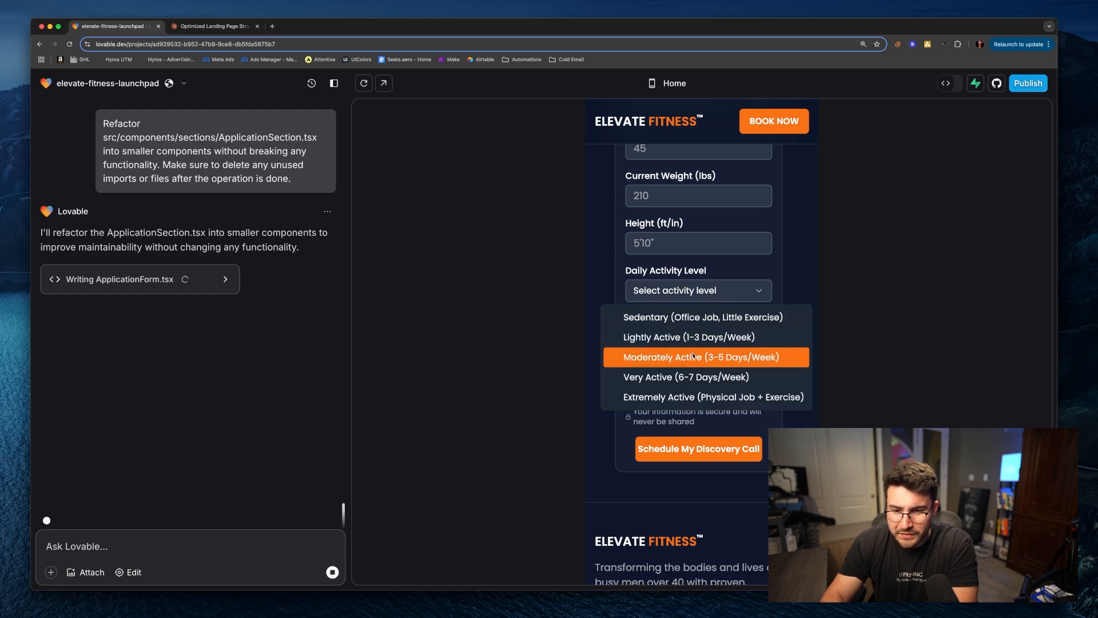
click(765, 477)
scroll(757, 459, down, 1)
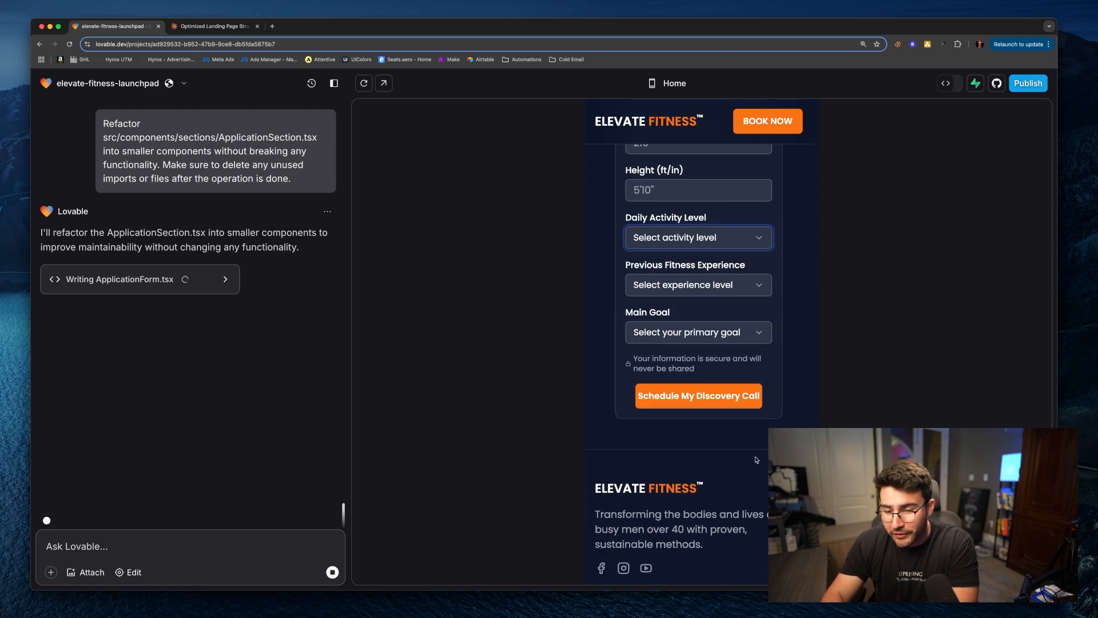
Step: Start a new prompt stating that all of the fonts are a little too big to be optimized for mobile layout
scroll(760, 455, up, 14)
scroll(763, 449, up, 3)
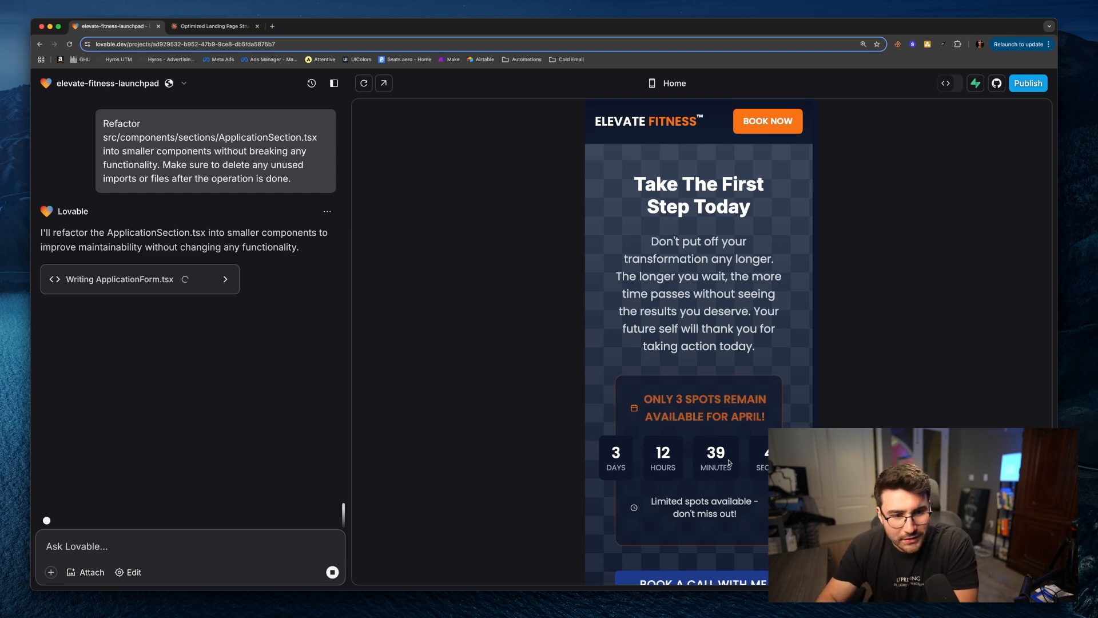
scroll(729, 462, up, 10)
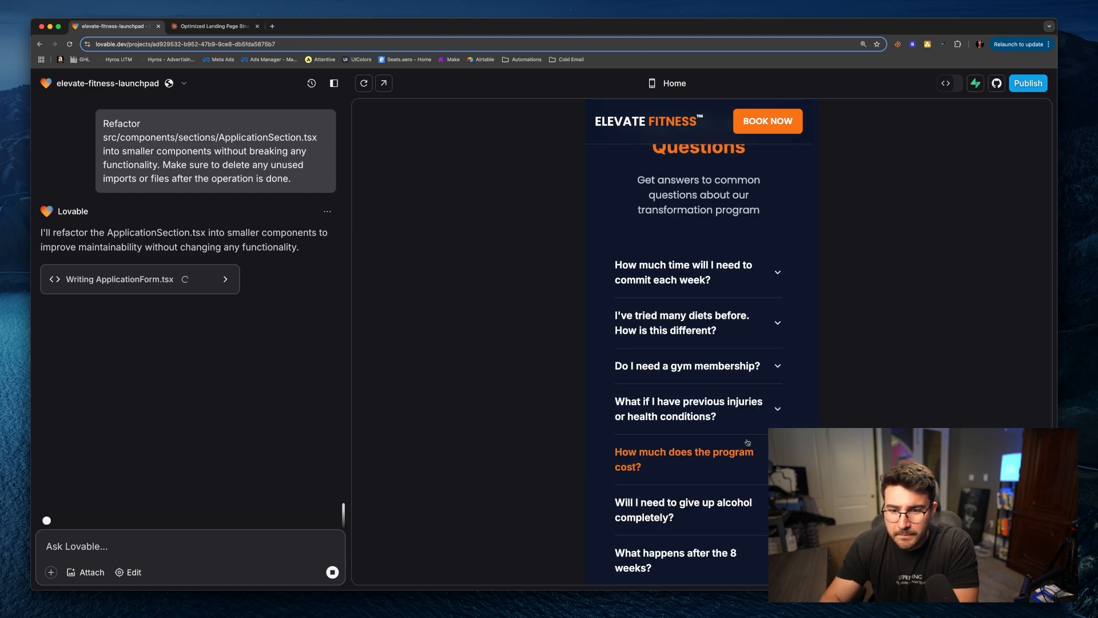
scroll(743, 443, up, 15)
scroll(743, 446, up, 10)
scroll(735, 446, up, 15)
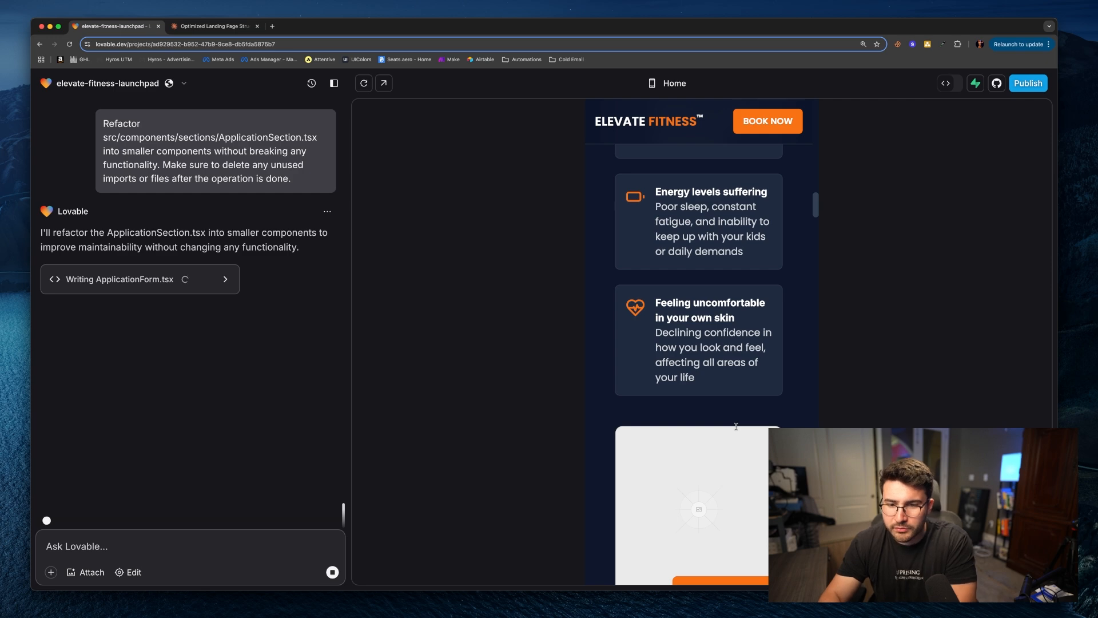
scroll(737, 426, up, 10)
click(146, 548)
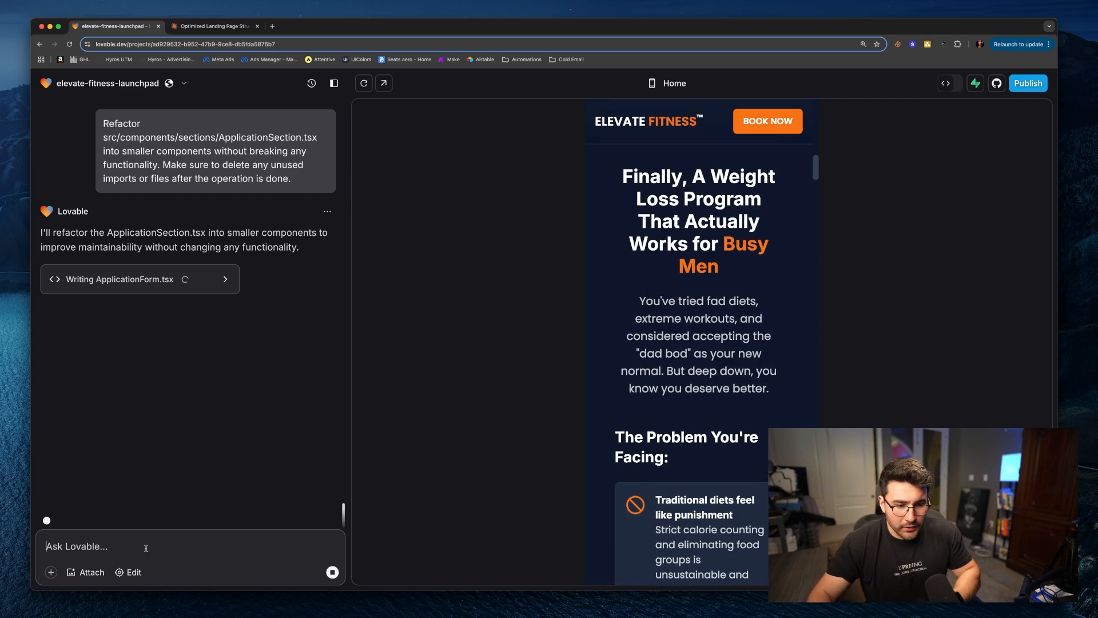
text(All of the )
text(typo)
key(BackSpace)
key(BackSpace)
key(BackSpace)
key(BackSpace)
key(BackSpace)
text(fo)
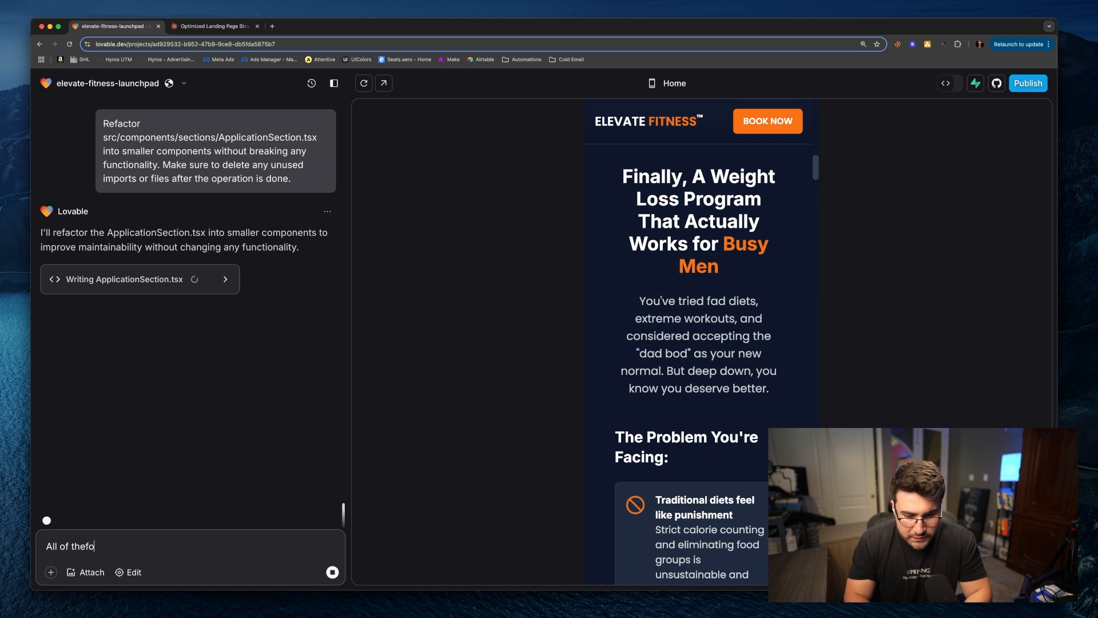
text(nts are a little to big )
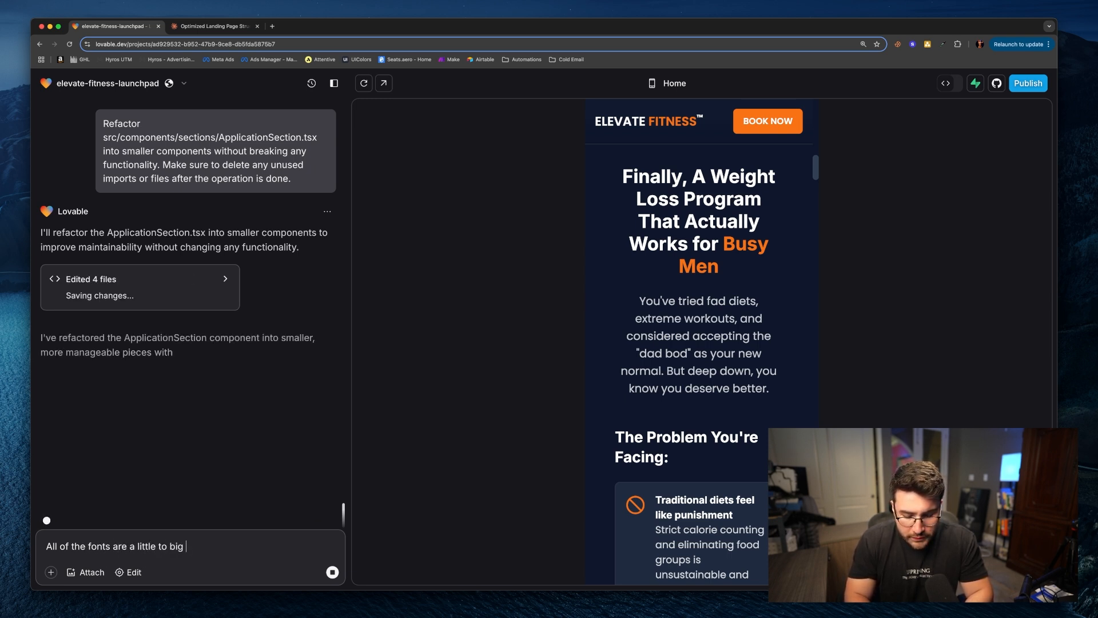
text(to be optimize)
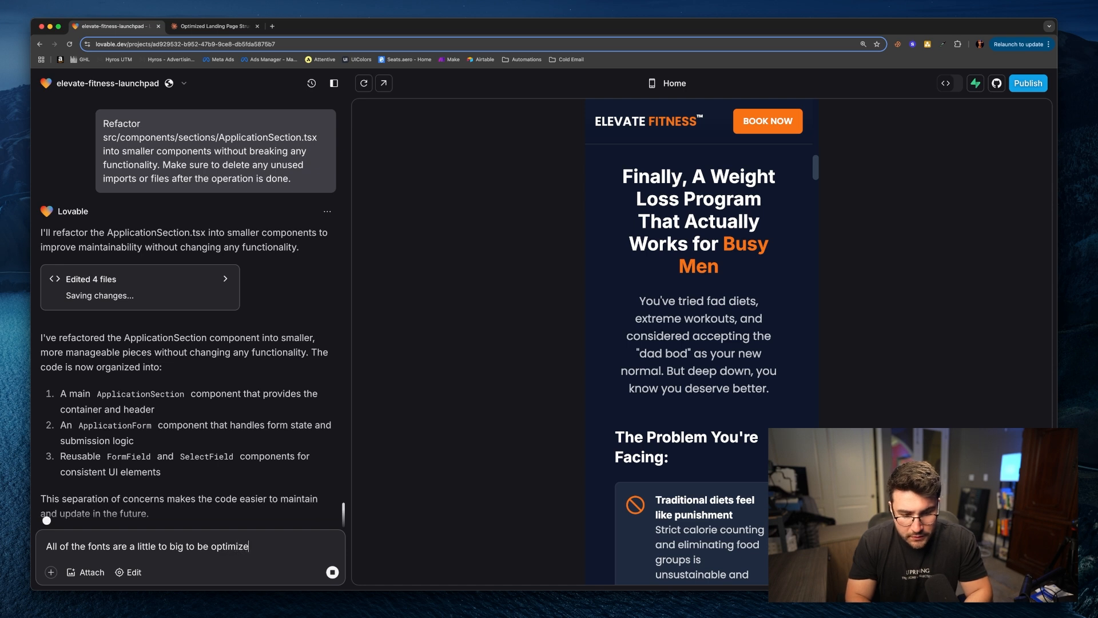
text(d for mobike )
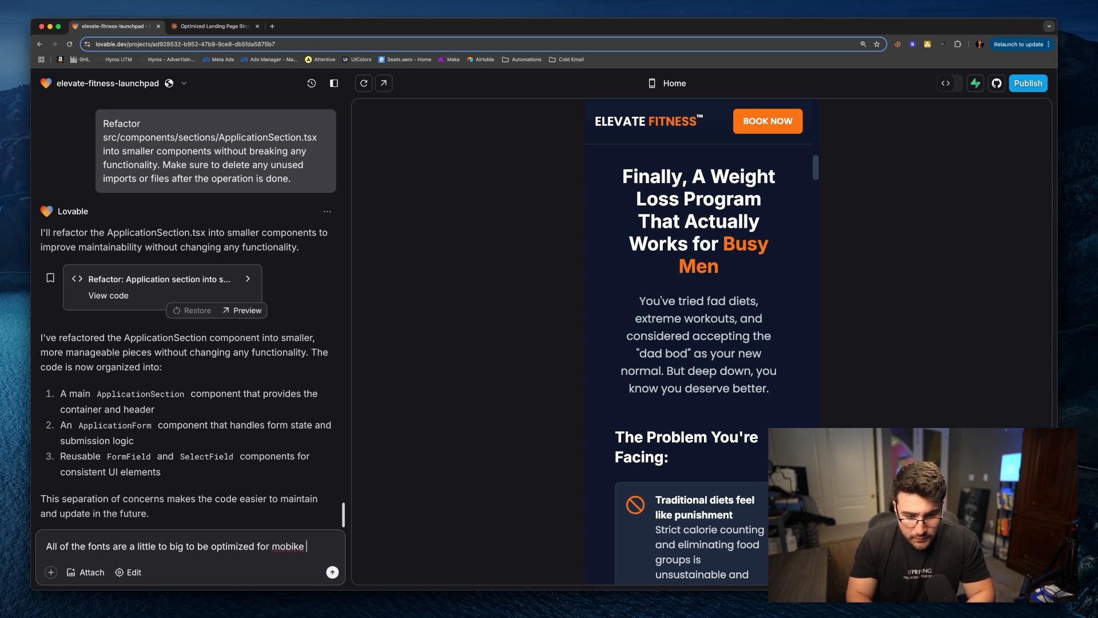
text(layout)
Step: Add a paragraph asking to make all fonts smaller on mobile only to enhance viewer experience, and send it
key(shift+Return)
key(shift+Return)
text(What i w)
key(BackSpace)
text(want you to do, is make all of the)
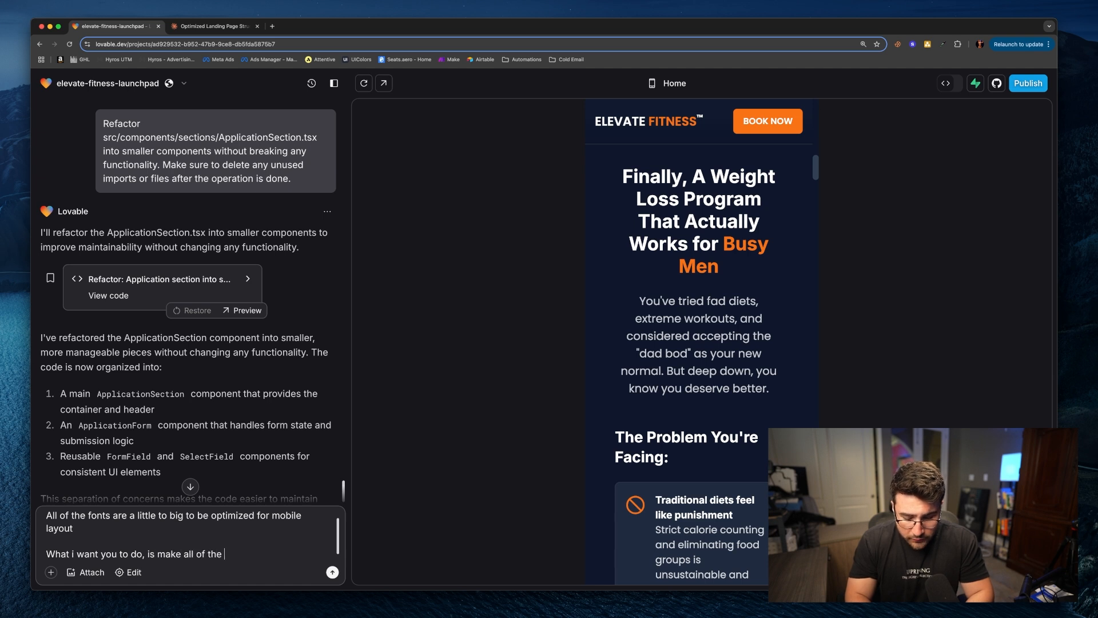
text( fonts smaller on mo)
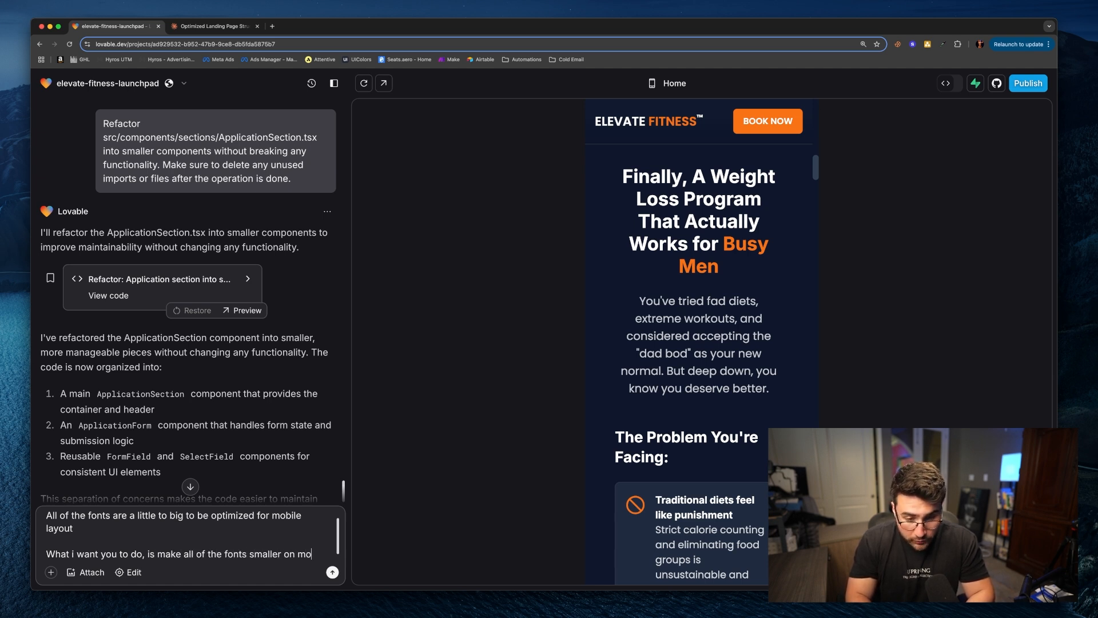
text(bl=il)
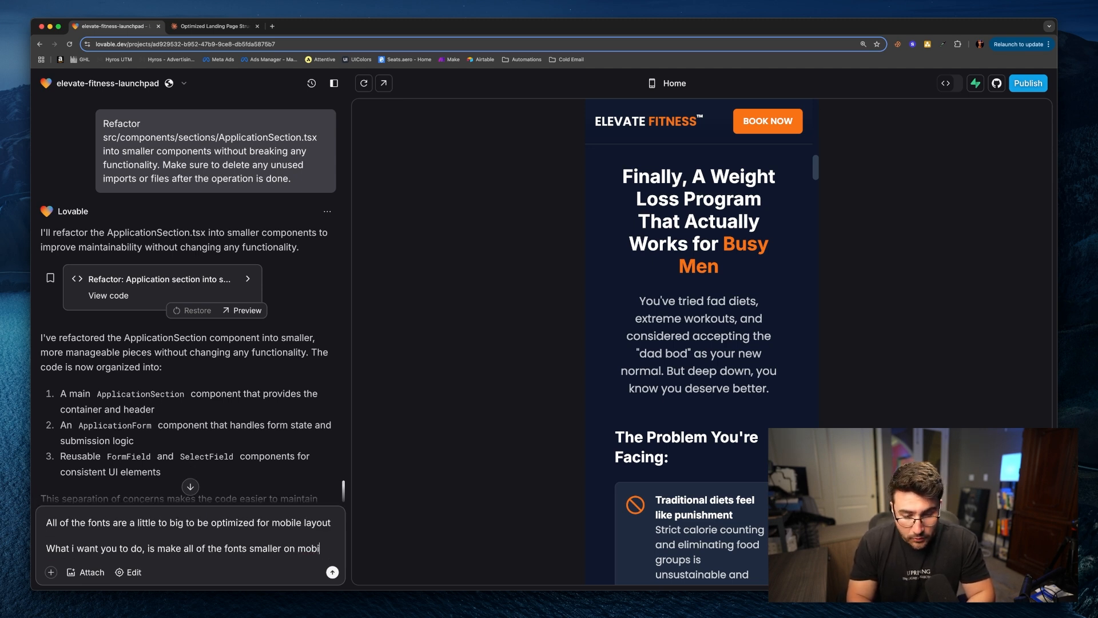
text(ile only, to enhance)
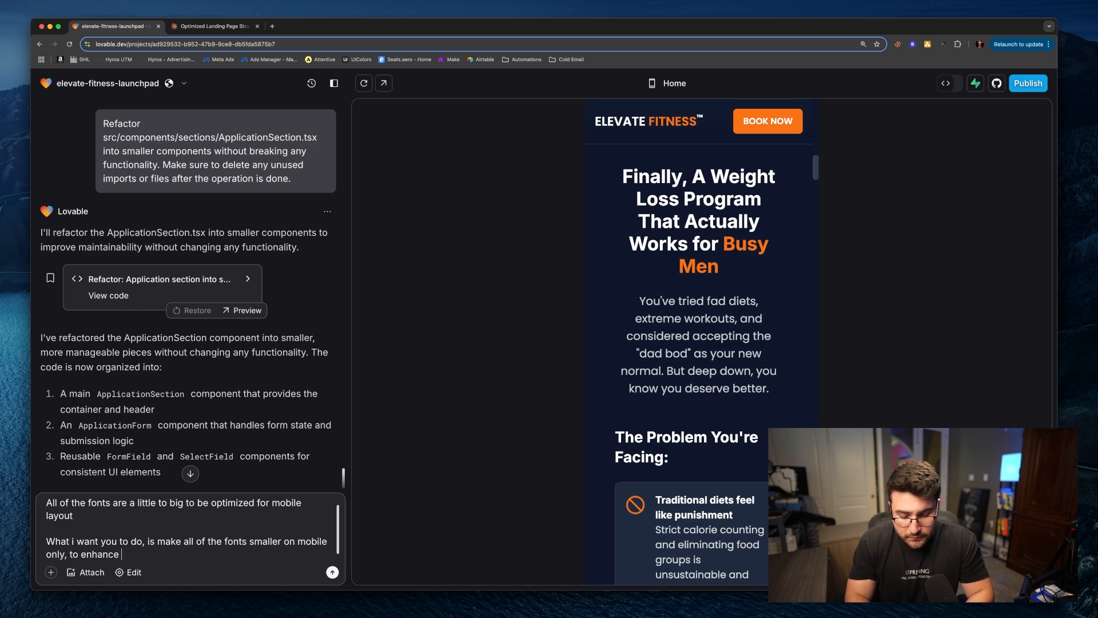
text( viewer experience)
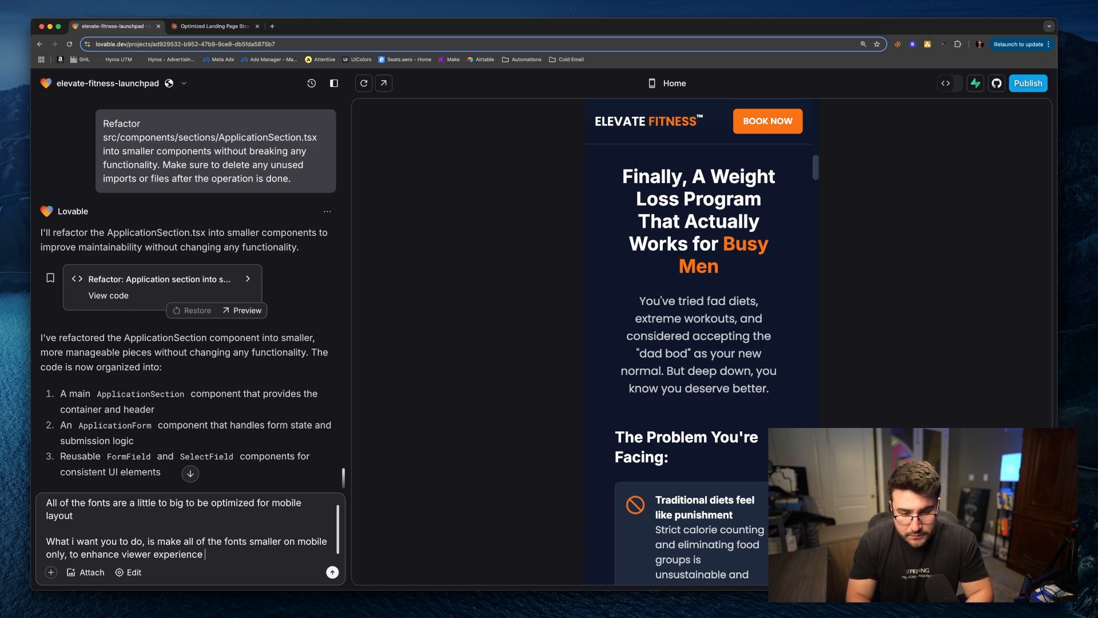
key(Return)
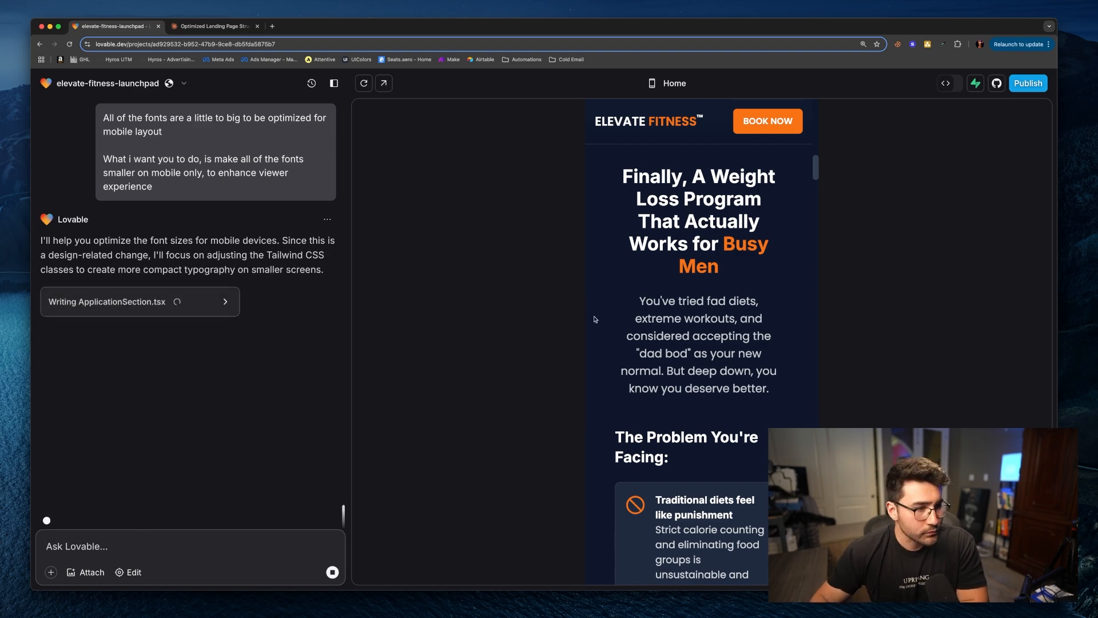
Step: Review the mobile preview sections, then switch the preview to desktop view
scroll(309, 348, up, 8)
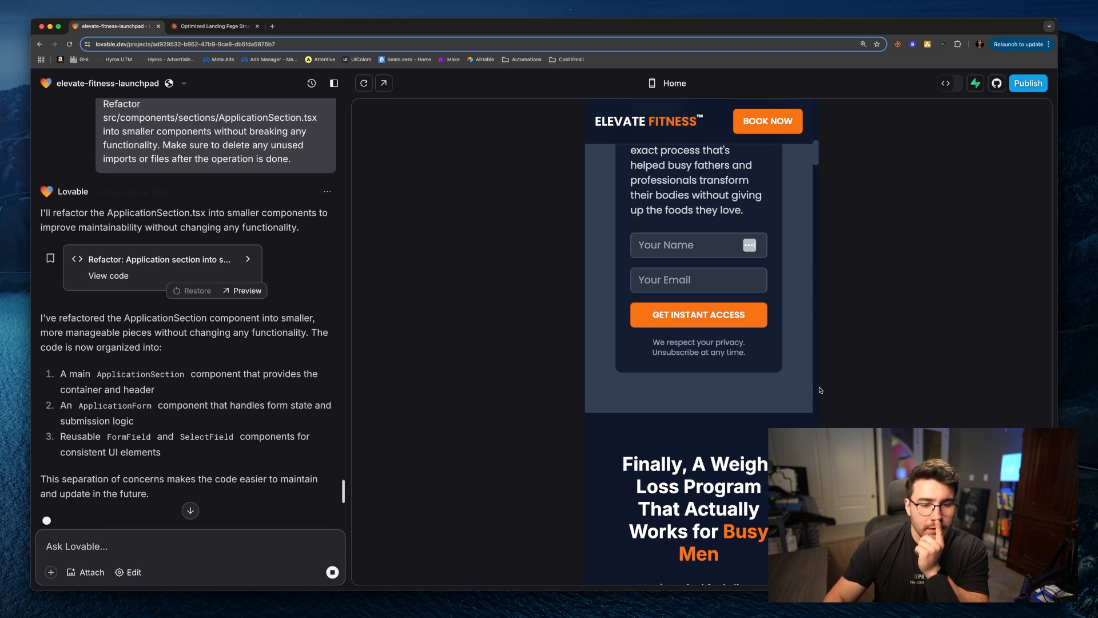
scroll(715, 382, down, 14)
scroll(710, 383, down, 20)
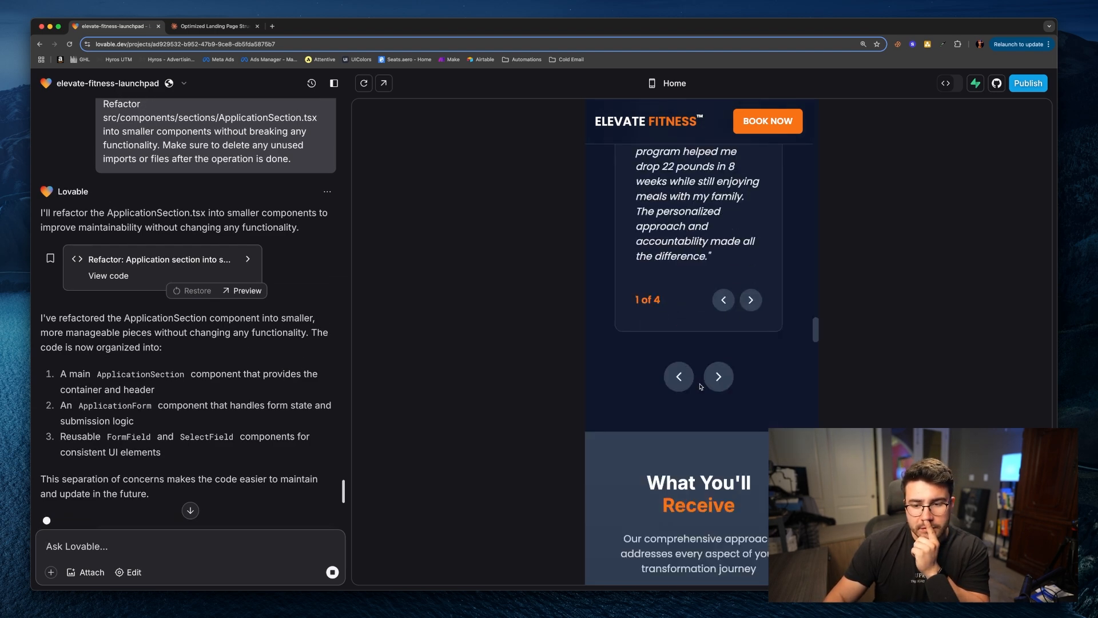
scroll(703, 390, down, 10)
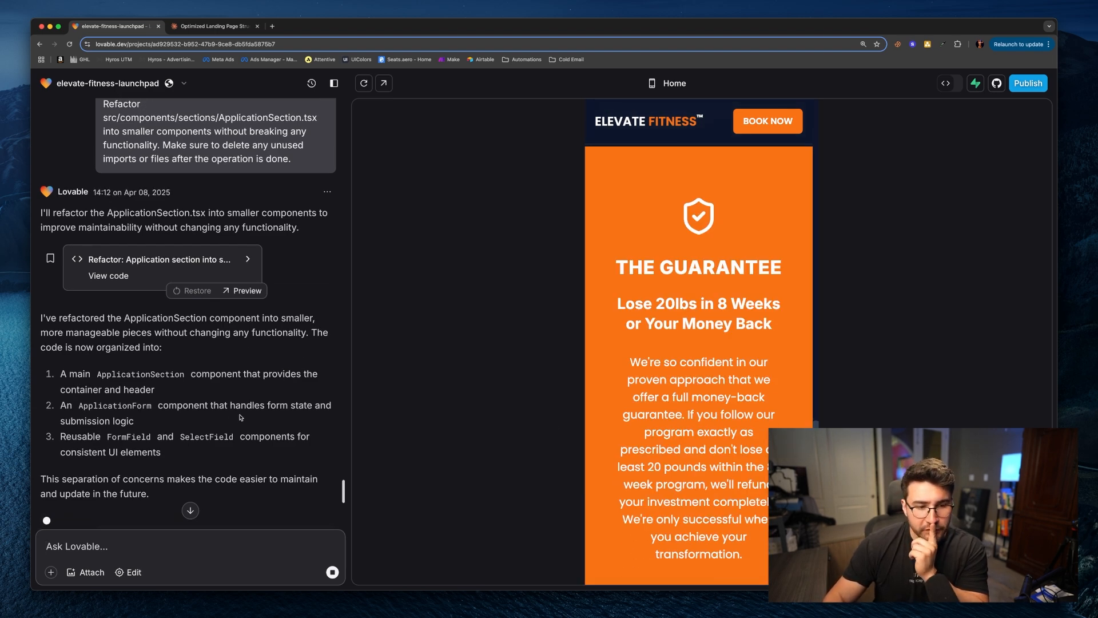
scroll(756, 441, down, 15)
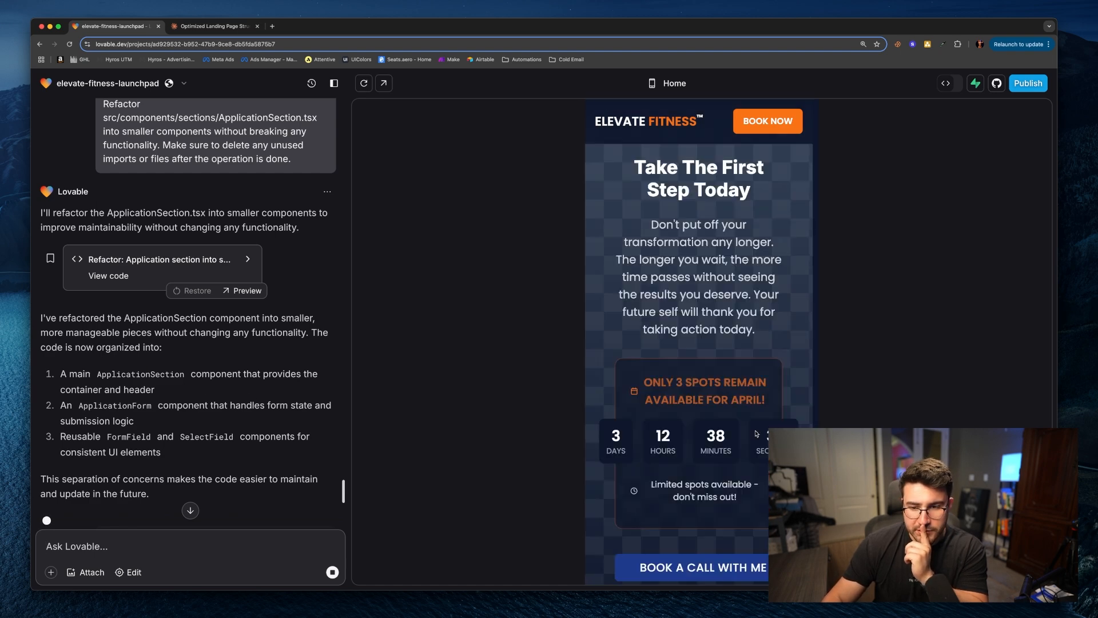
scroll(757, 441, down, 7)
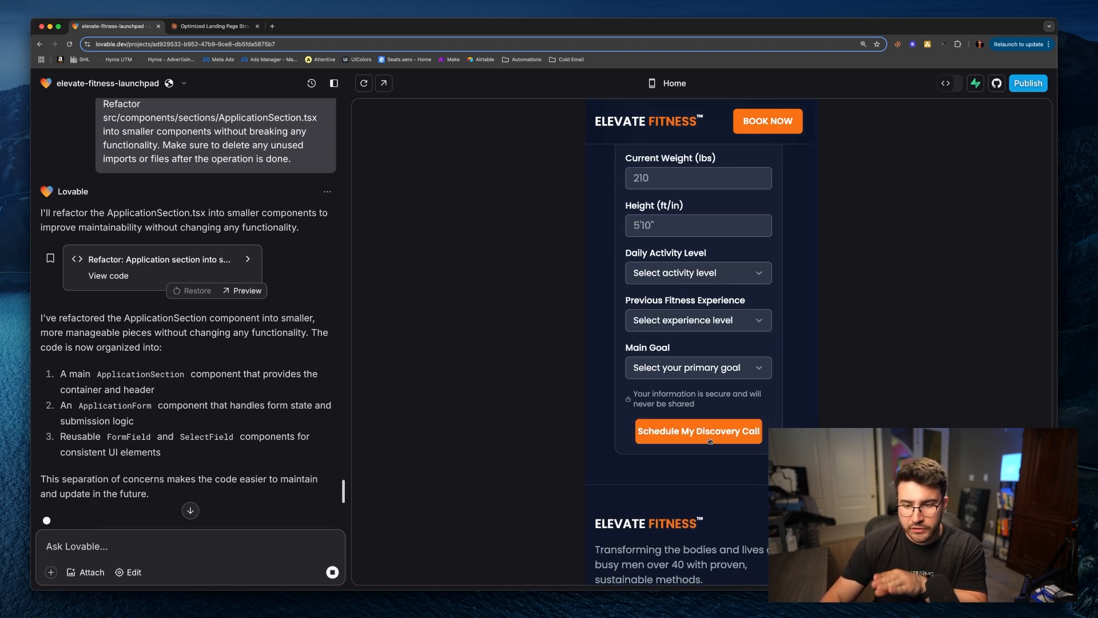
scroll(657, 286, up, 10)
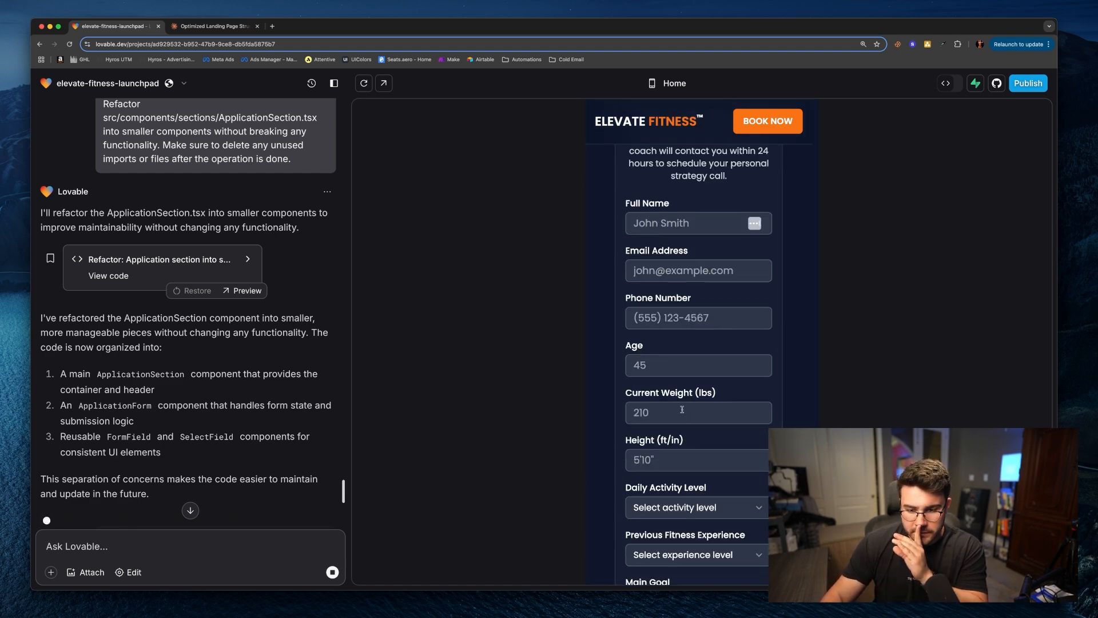
click(651, 83)
Step: Scroll through the desktop preview to check the form, countdown and guarantee sections
scroll(709, 391, up, 8)
scroll(709, 392, down, 3)
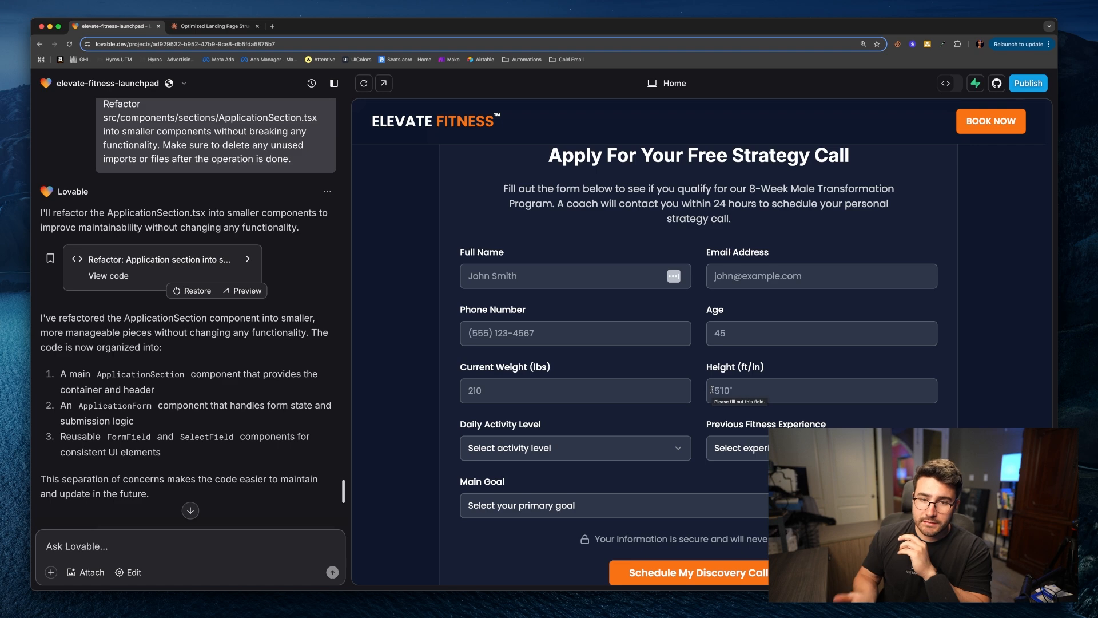
scroll(715, 390, up, 5)
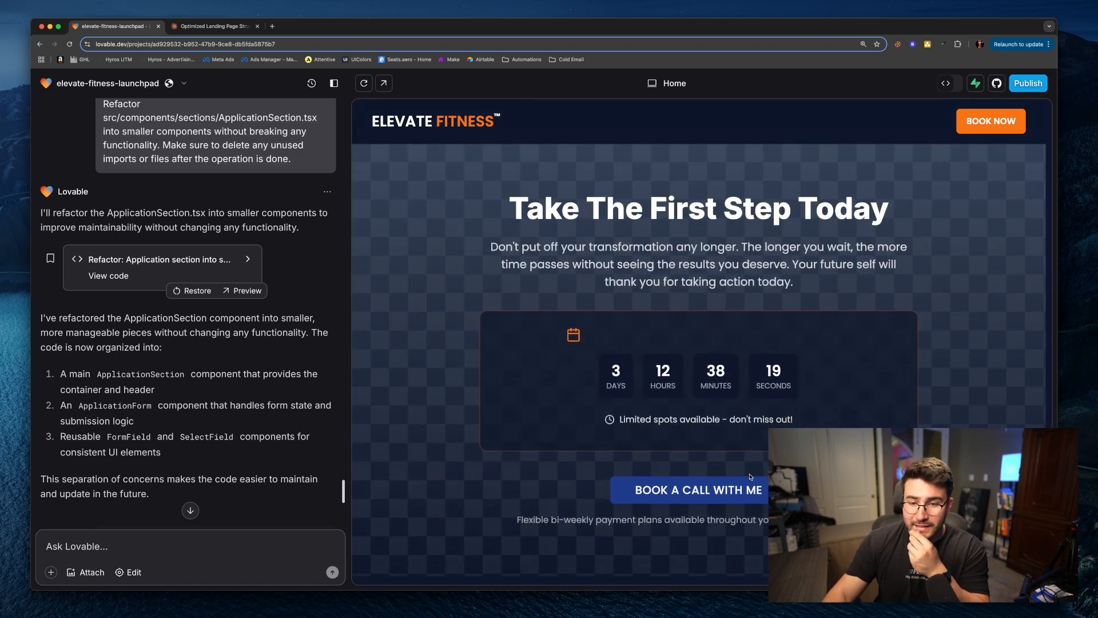
scroll(749, 446, up, 15)
scroll(767, 477, up, 2)
scroll(743, 478, down, 5)
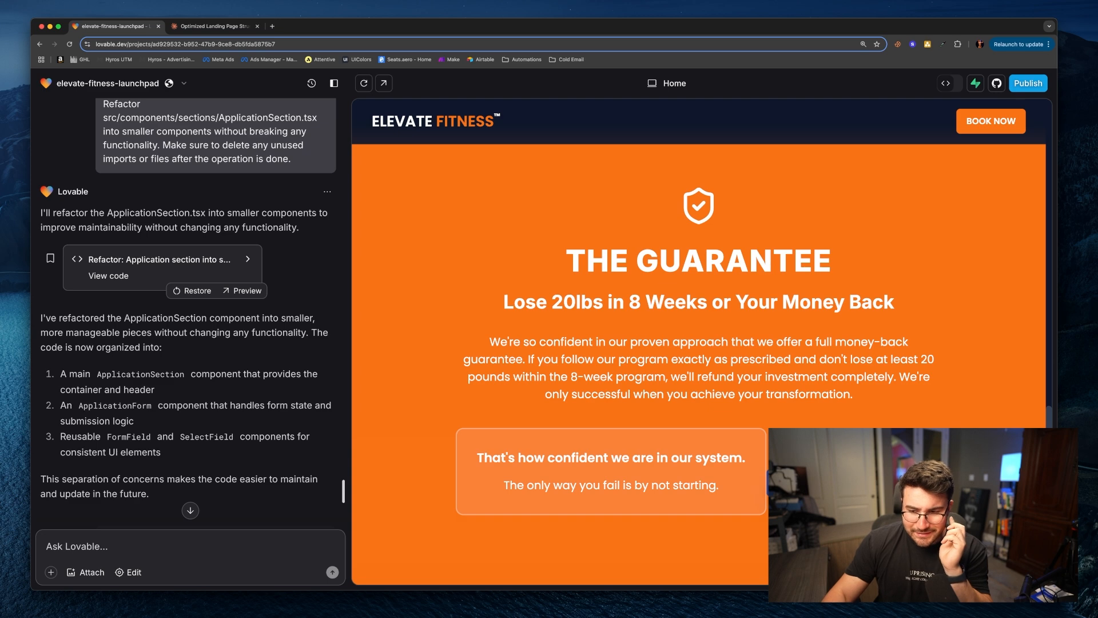
scroll(734, 511, up, 10)
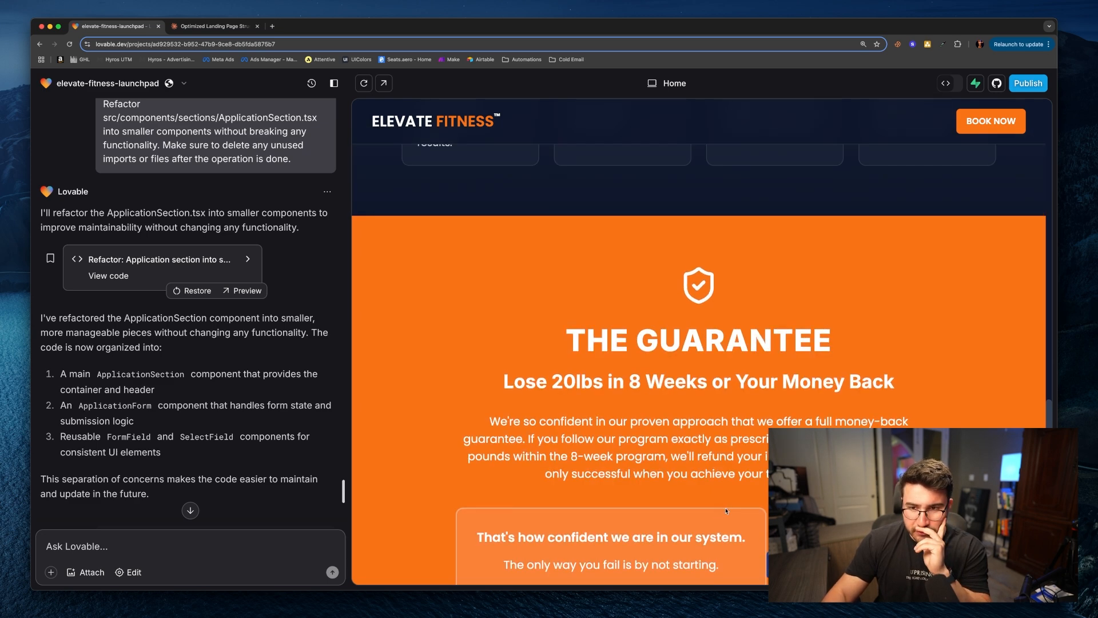
Step: Scroll the desktop preview and cycle through the testimonials carousel
scroll(738, 492, down, 8)
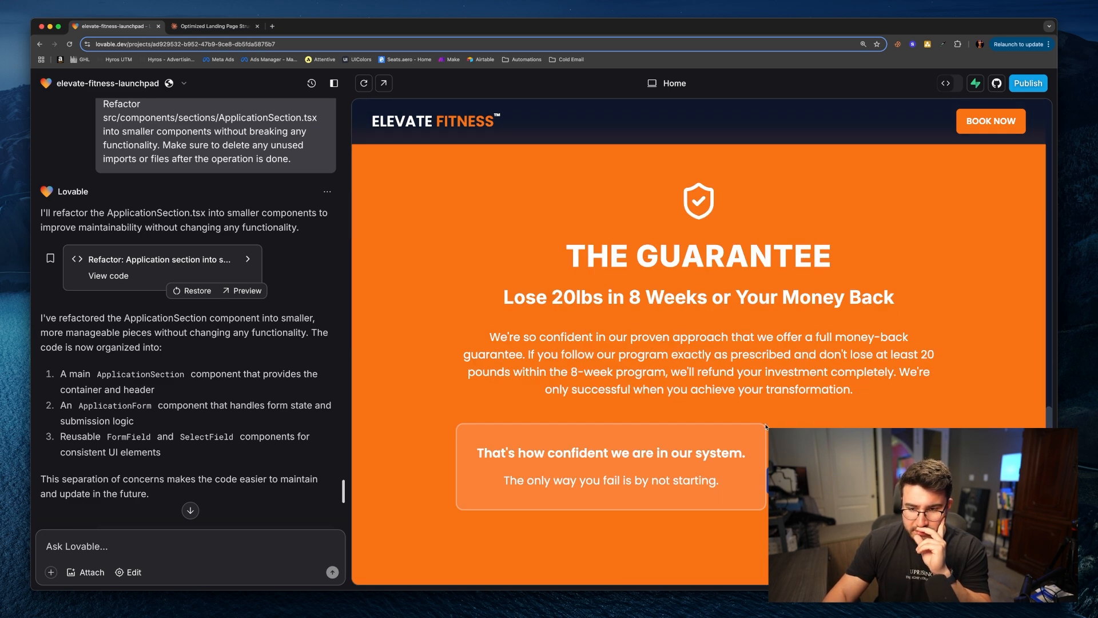
click(129, 574)
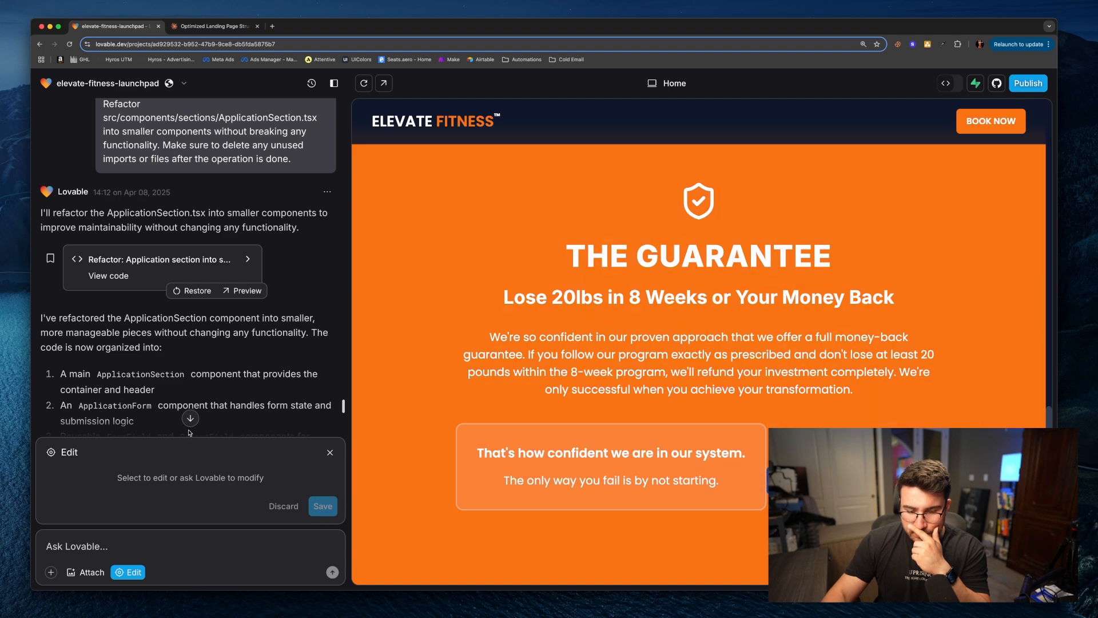
key(Escape)
scroll(590, 445, down, 1)
scroll(590, 445, up, 5)
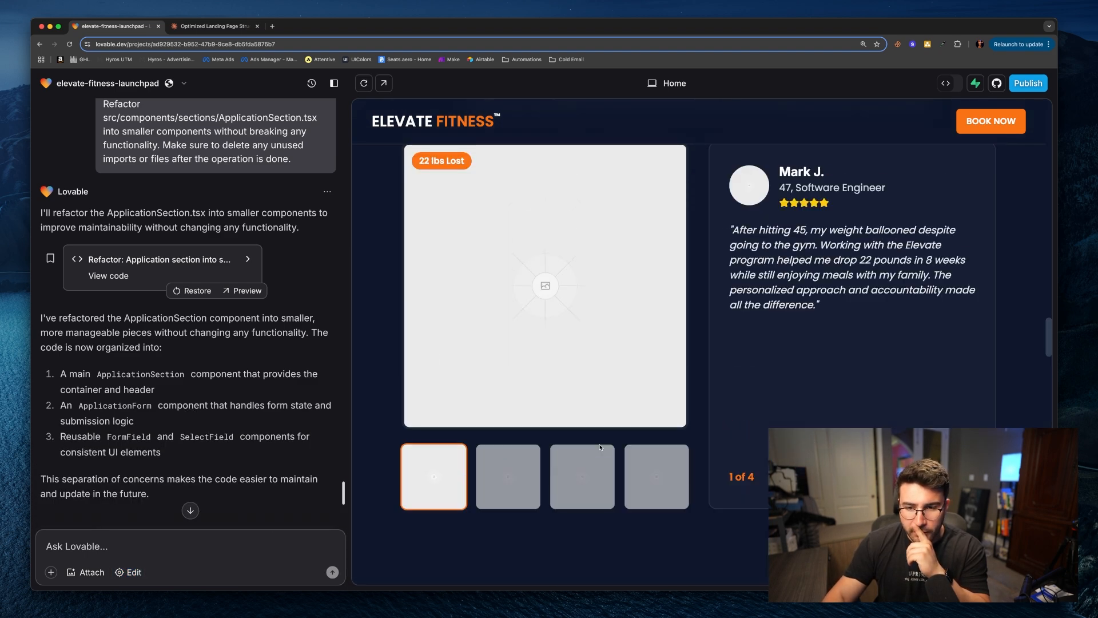
scroll(704, 399, up, 1)
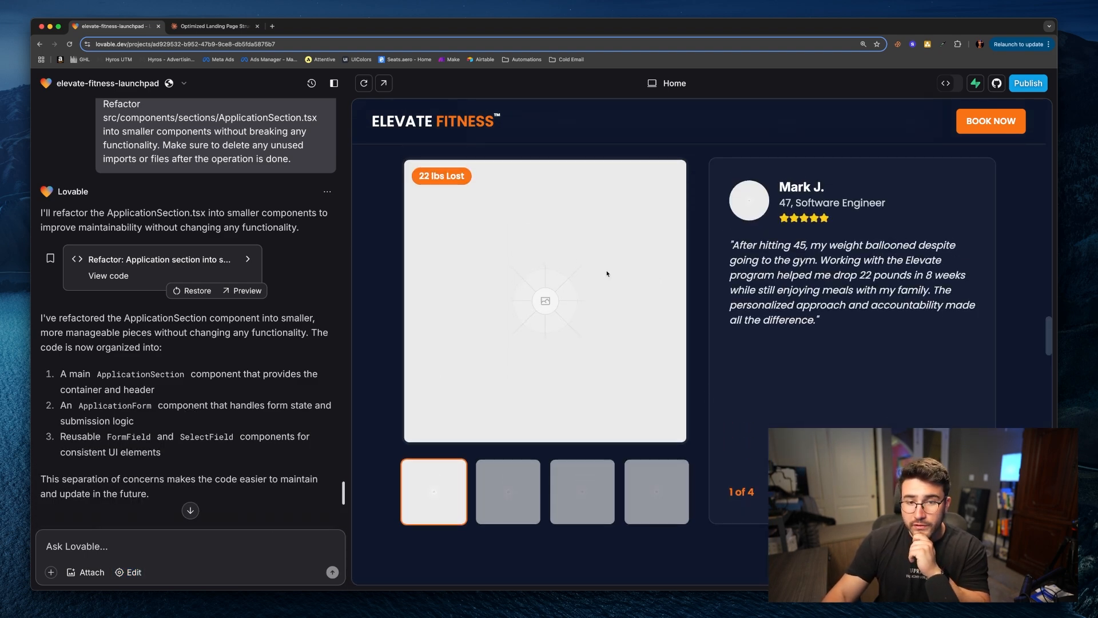
click(963, 492)
click(964, 492)
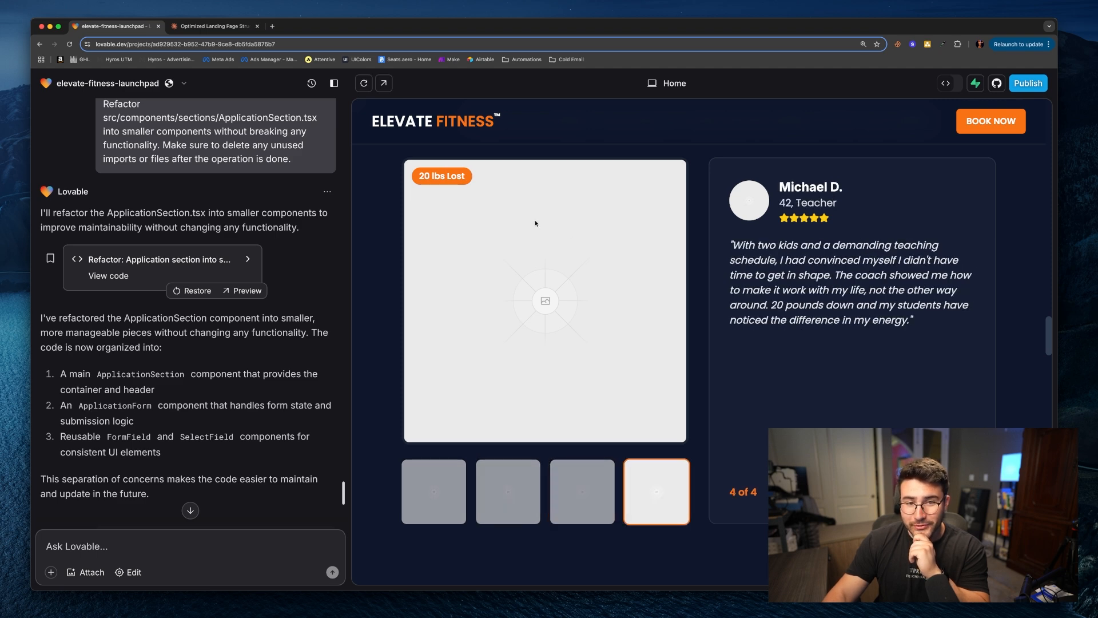
Step: Switch the preview to mobile view and scroll through its sections to check font sizes
click(652, 83)
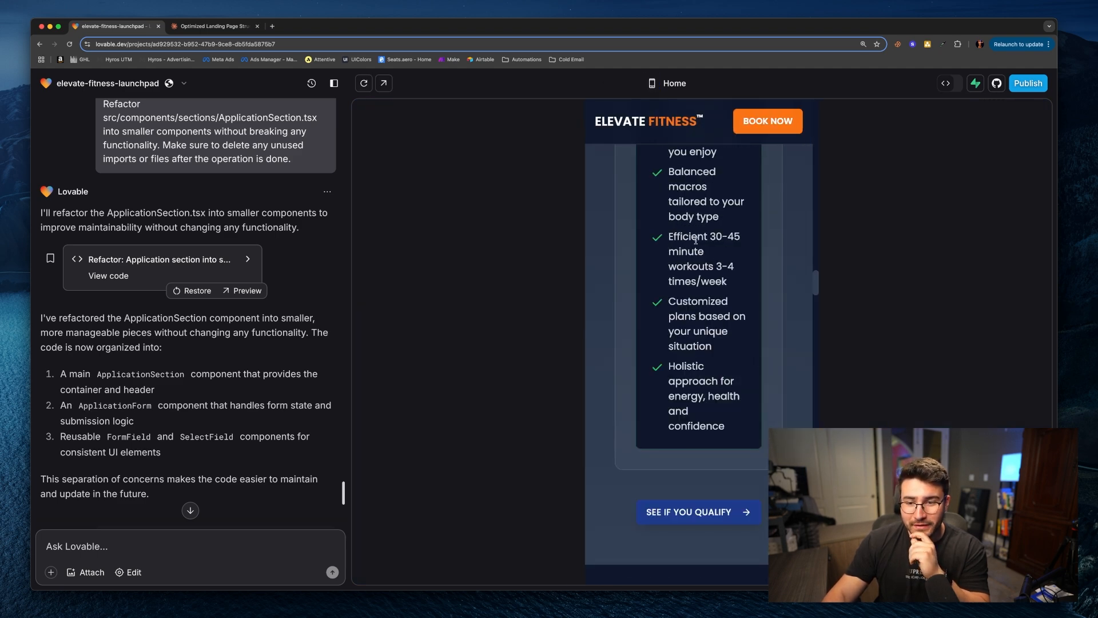
scroll(754, 419, up, 5)
scroll(754, 420, up, 7)
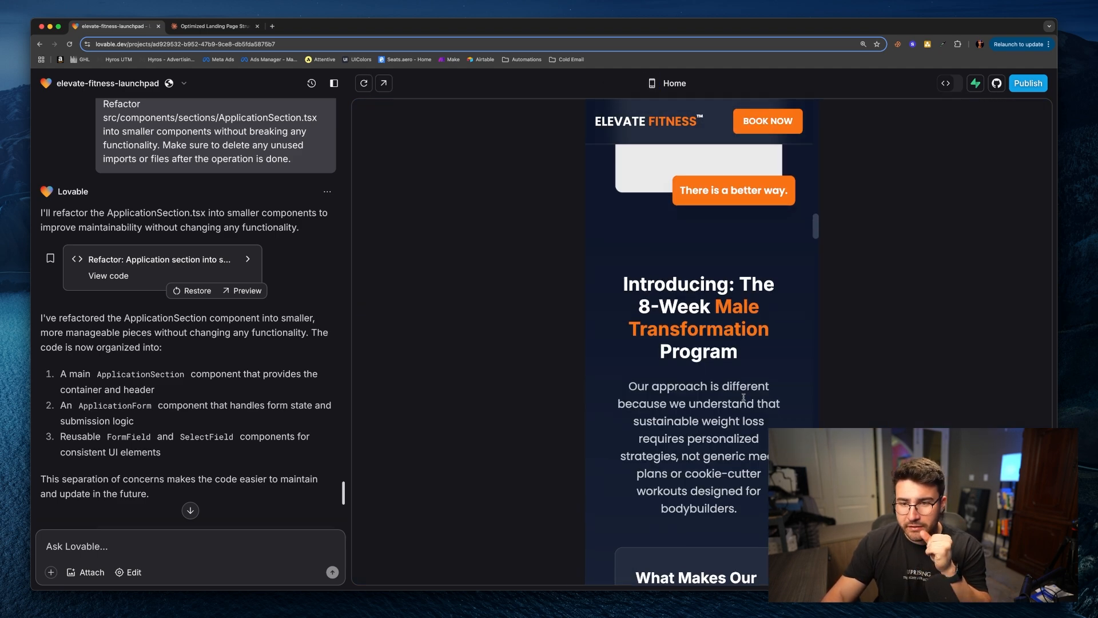
scroll(743, 396, up, 2)
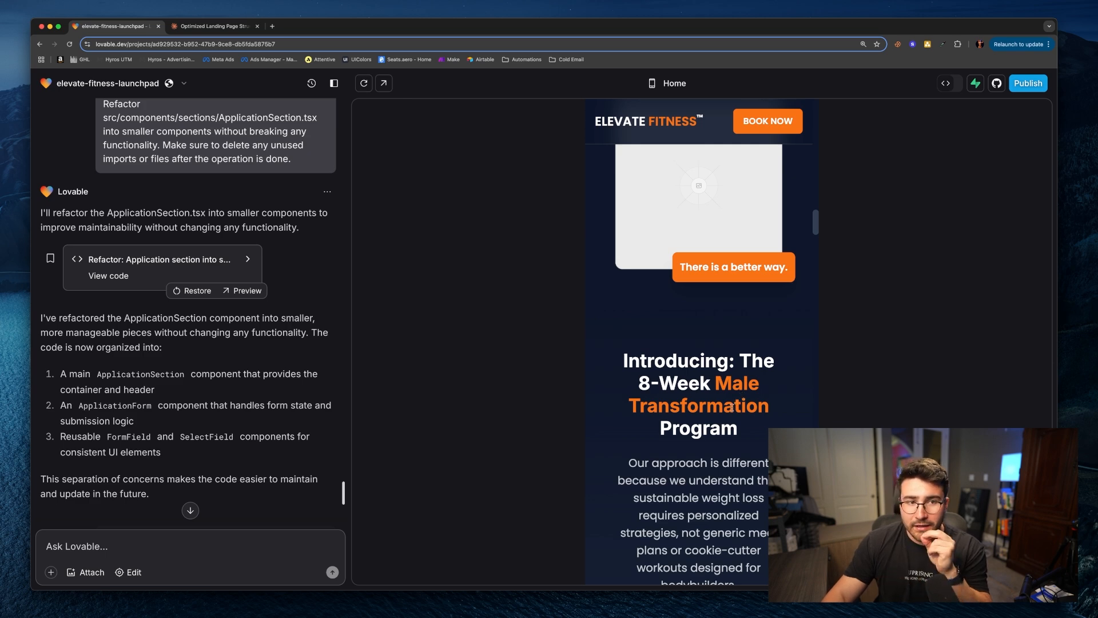
scroll(733, 406, up, 9)
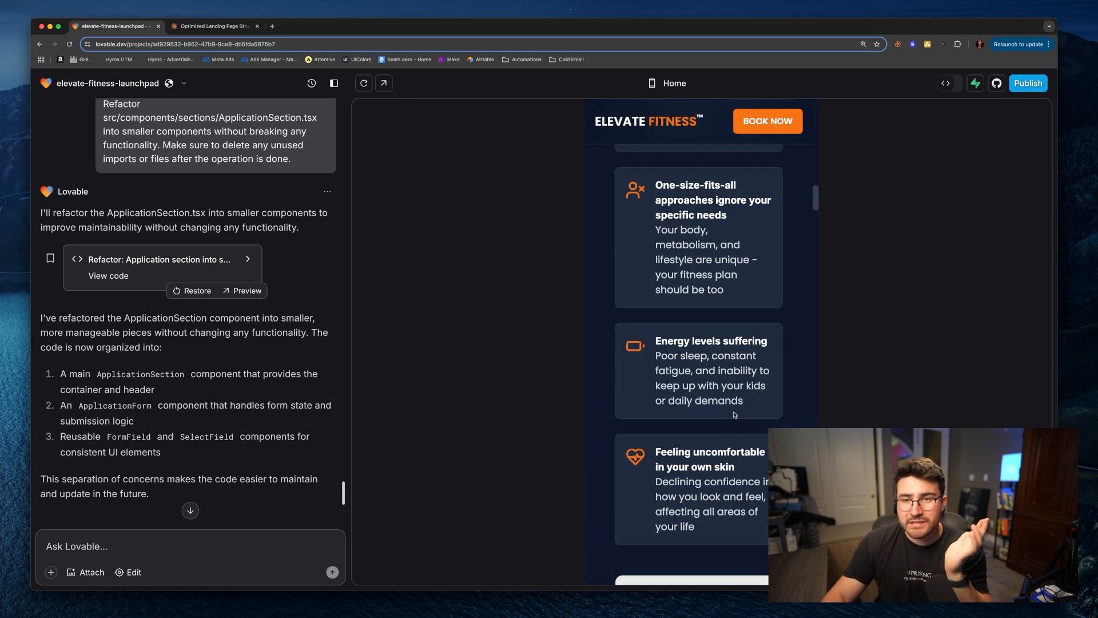
scroll(737, 423, up, 15)
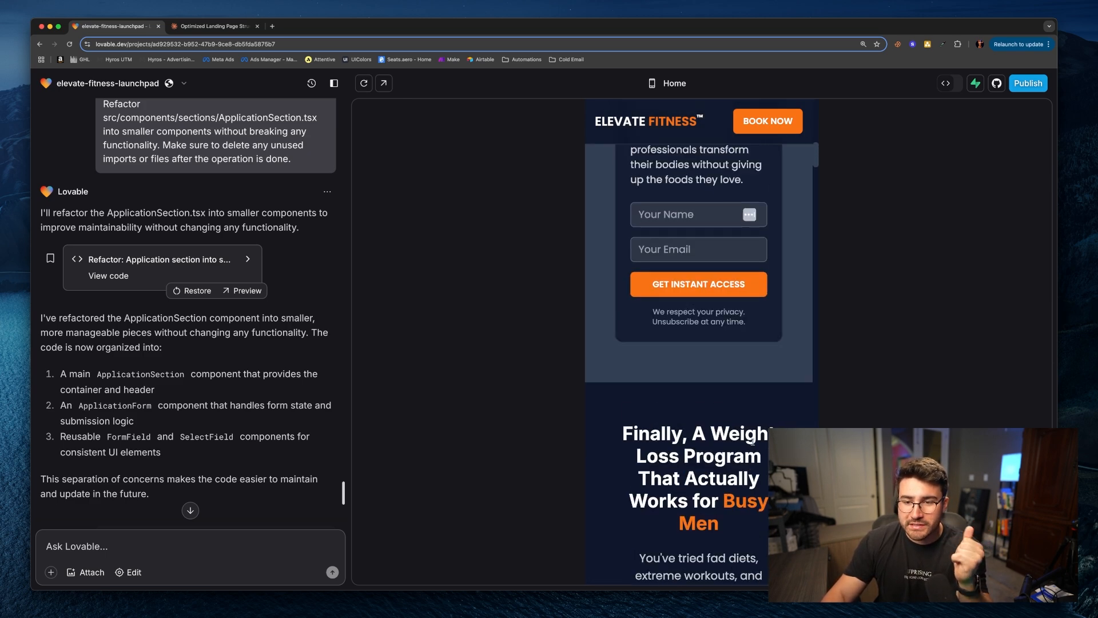
scroll(750, 443, down, 20)
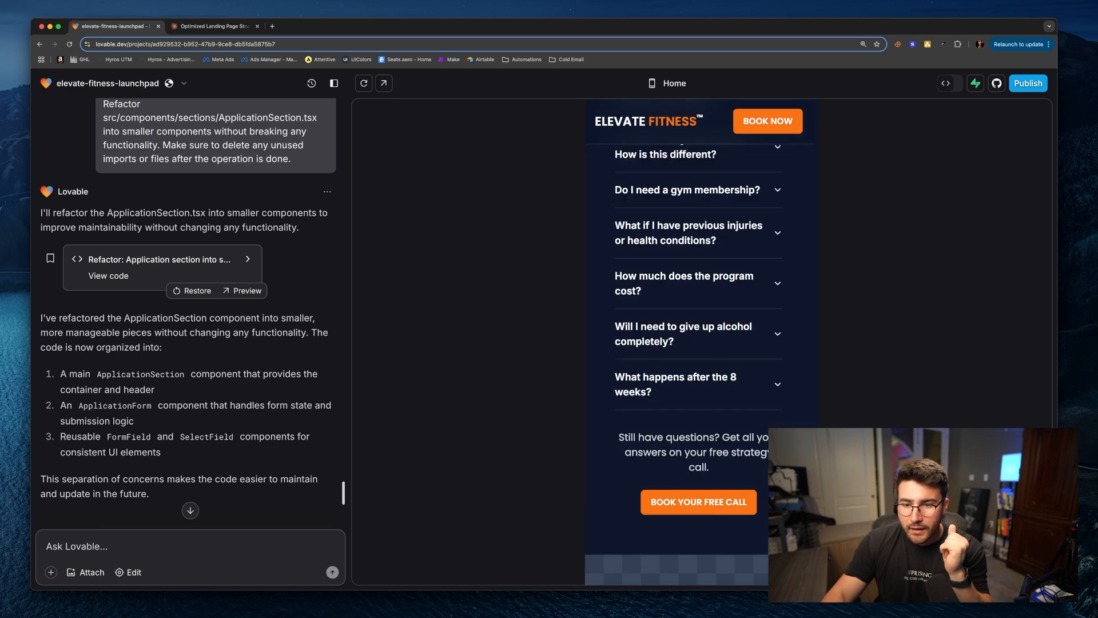
scroll(715, 401, down, 4)
scroll(715, 400, up, 15)
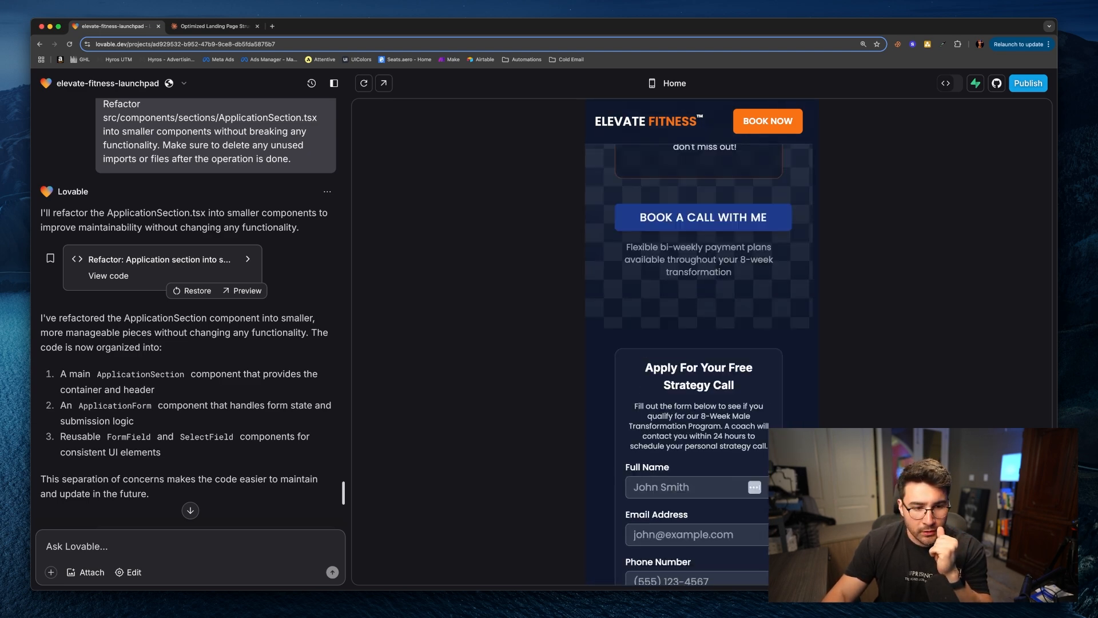
scroll(300, 421, down, 7)
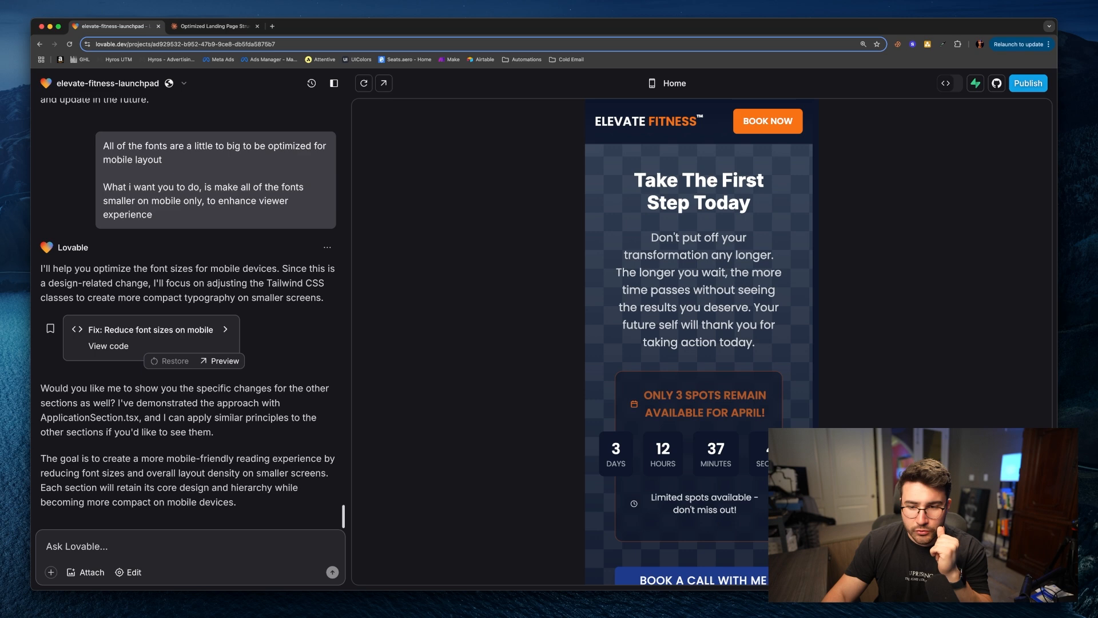
scroll(699, 344, down, 8)
scroll(699, 343, up, 6)
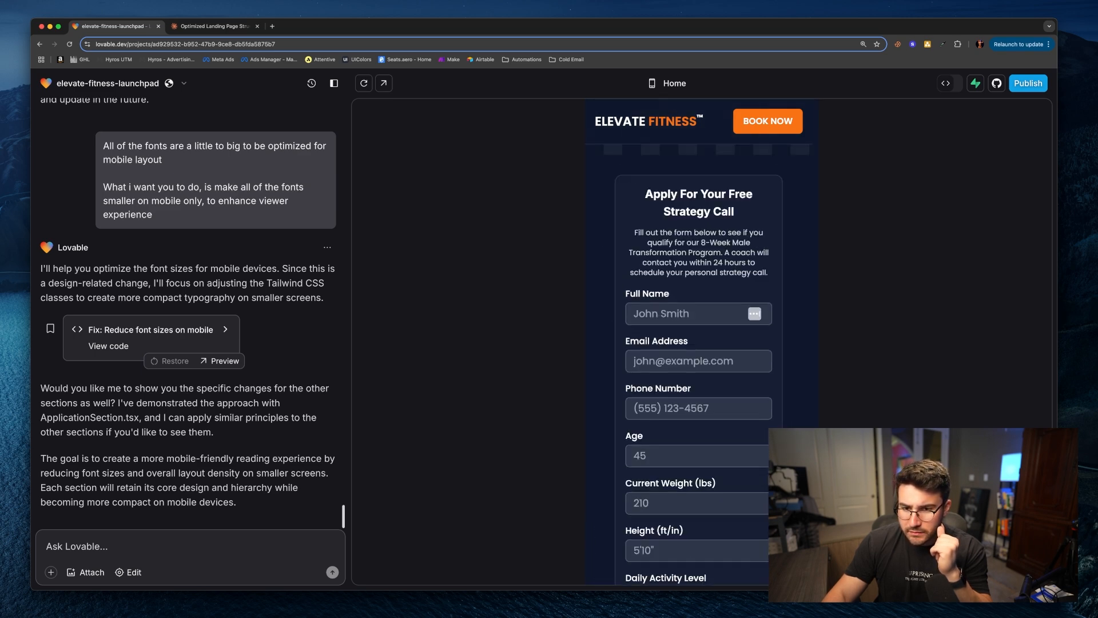
scroll(826, 419, up, 5)
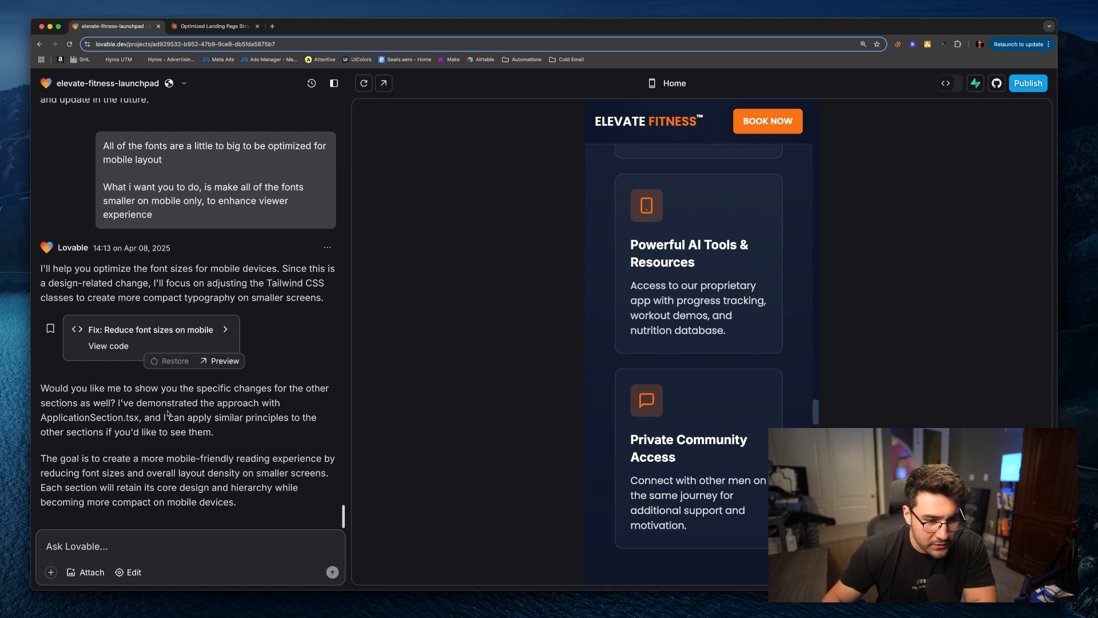
scroll(706, 431, down, 3)
scroll(707, 431, down, 20)
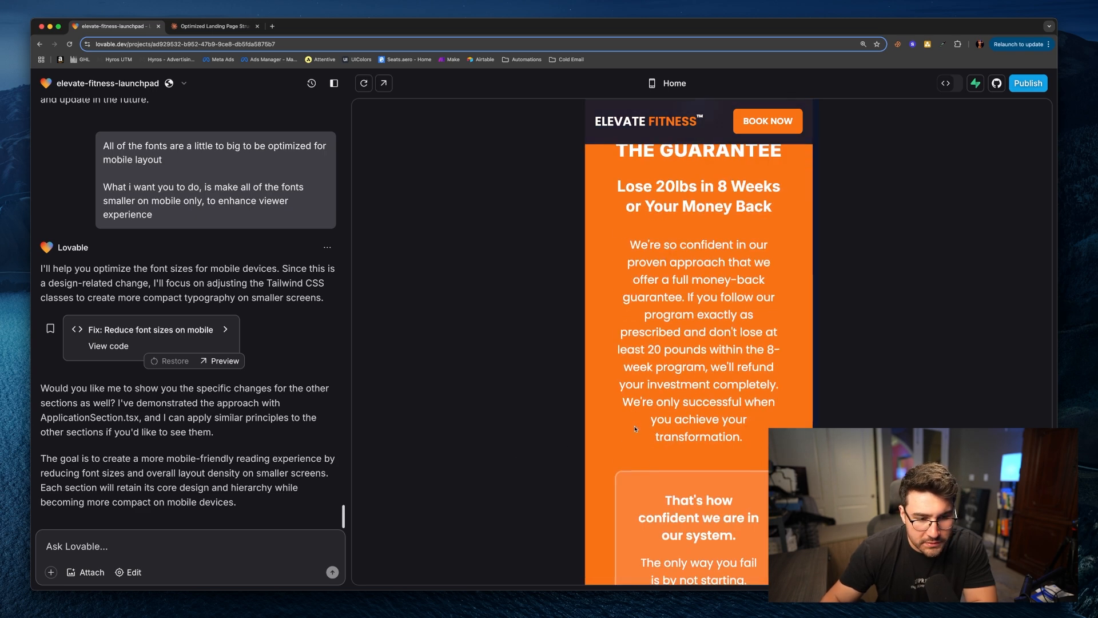
scroll(622, 438, down, 10)
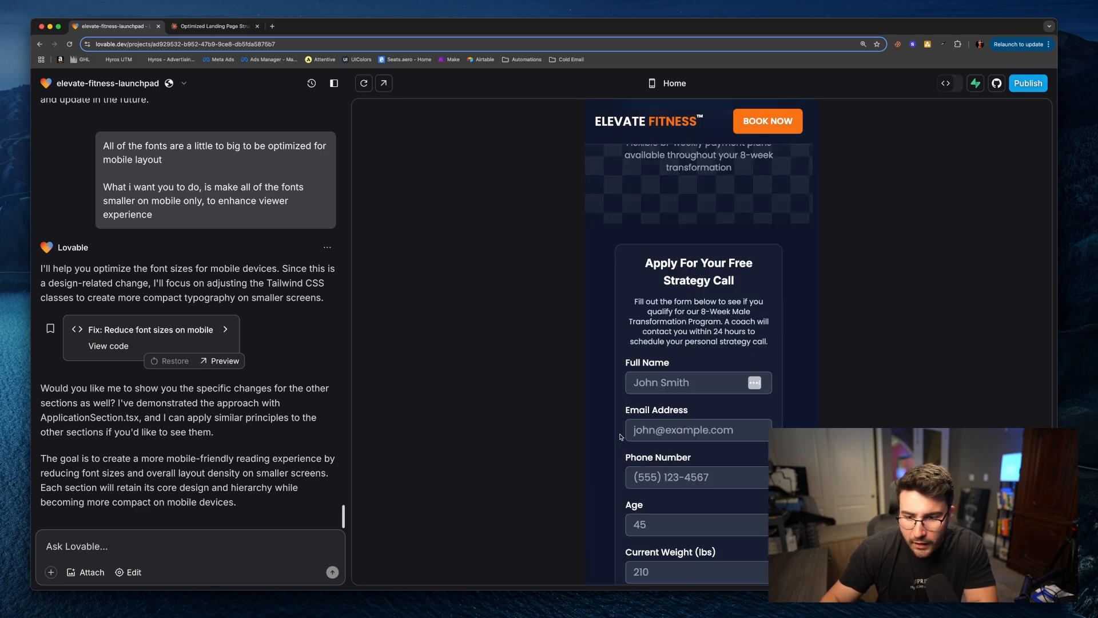
scroll(677, 428, down, 3)
scroll(677, 428, up, 8)
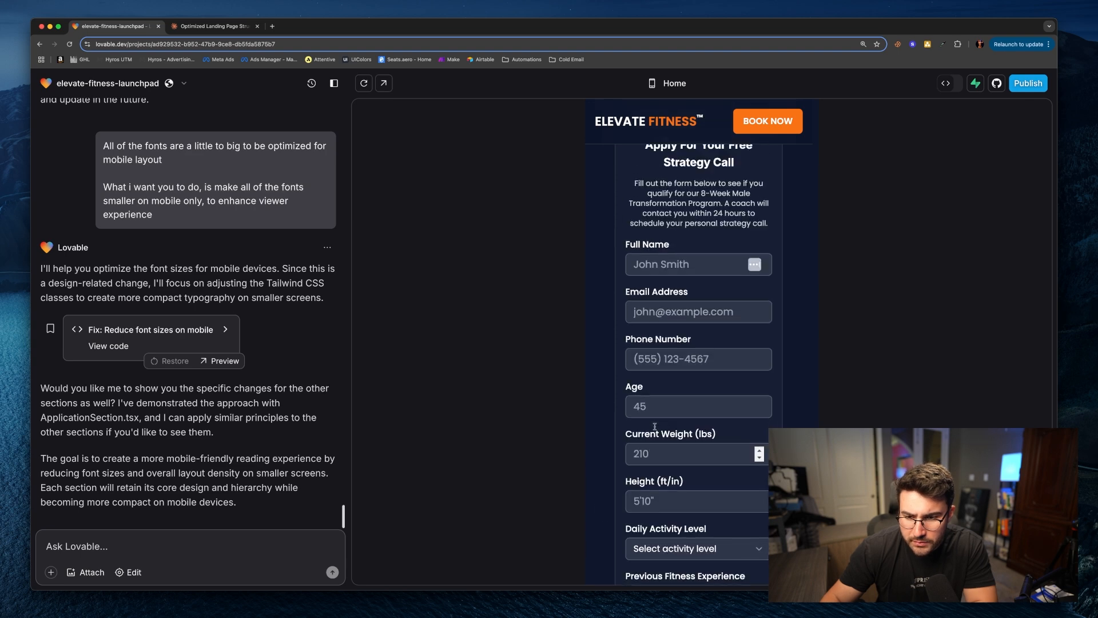
Step: Send the follow-up prompt "Yes i want you to apply to all sections, make all fonts smaller, includes labels, headlines, sub headlines, buttons, etc"
click(186, 541)
text(Yes i want you to apply to all sections,)
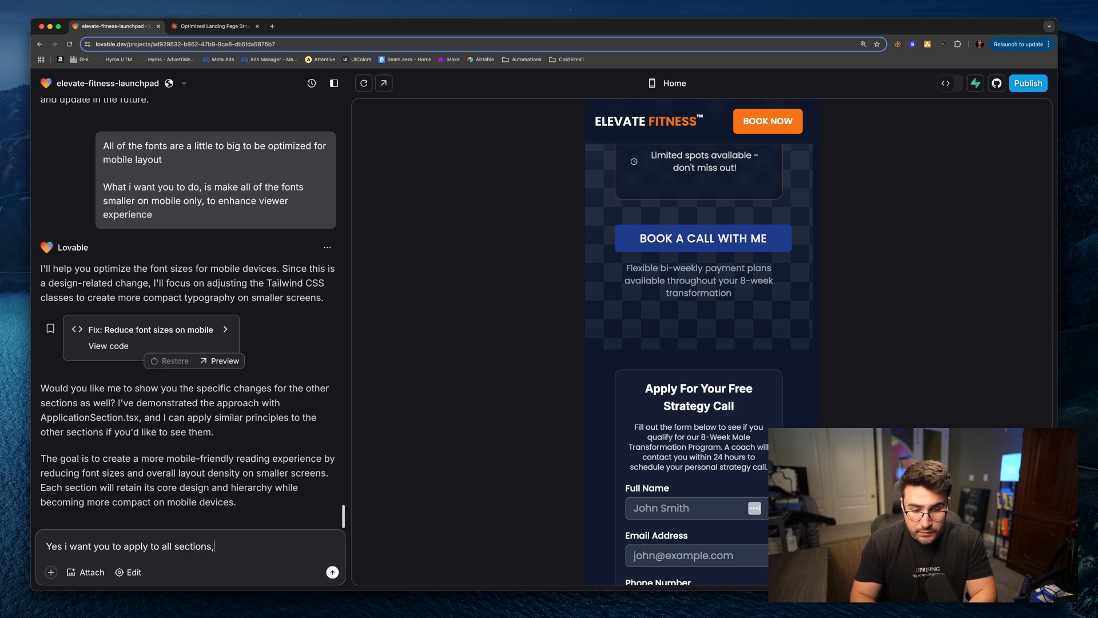
text( make all fonts smal)
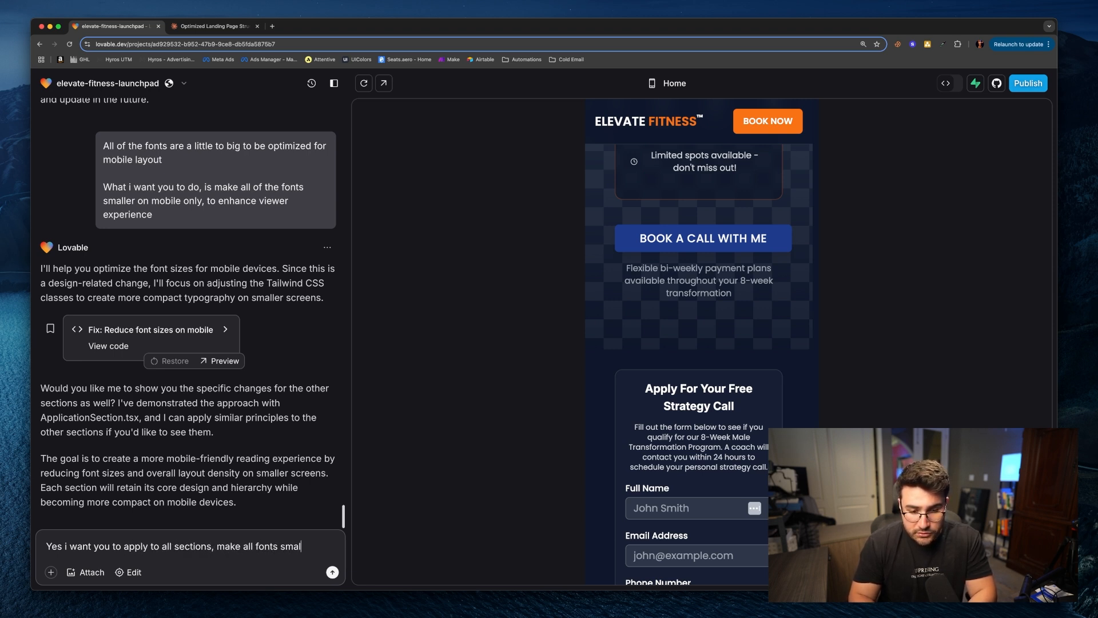
text(ler, includes)
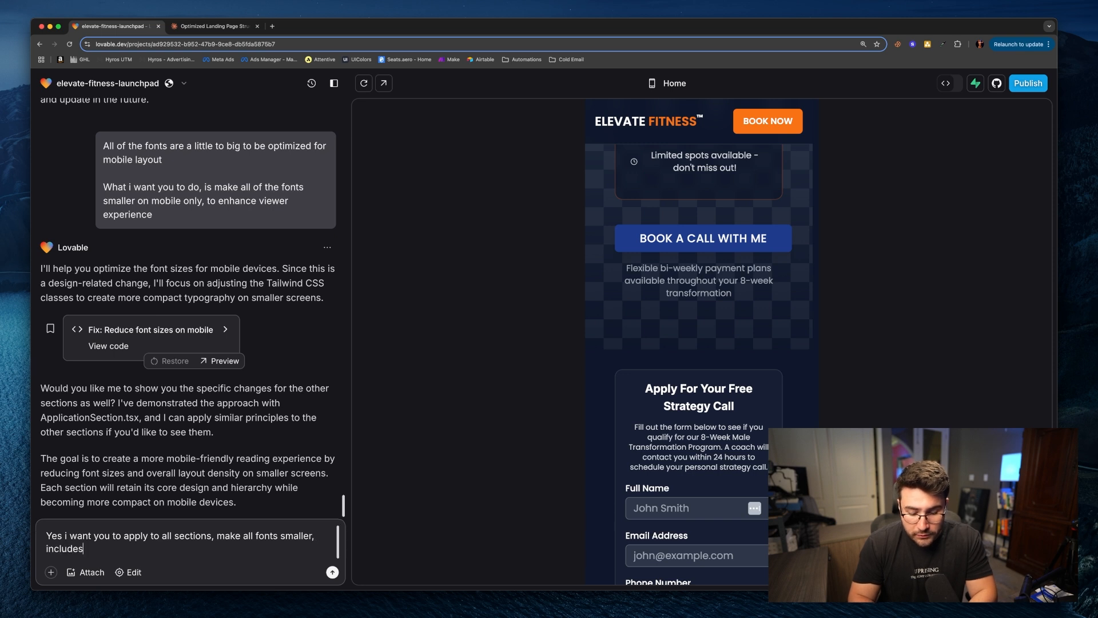
text( labels, headlinse, su)
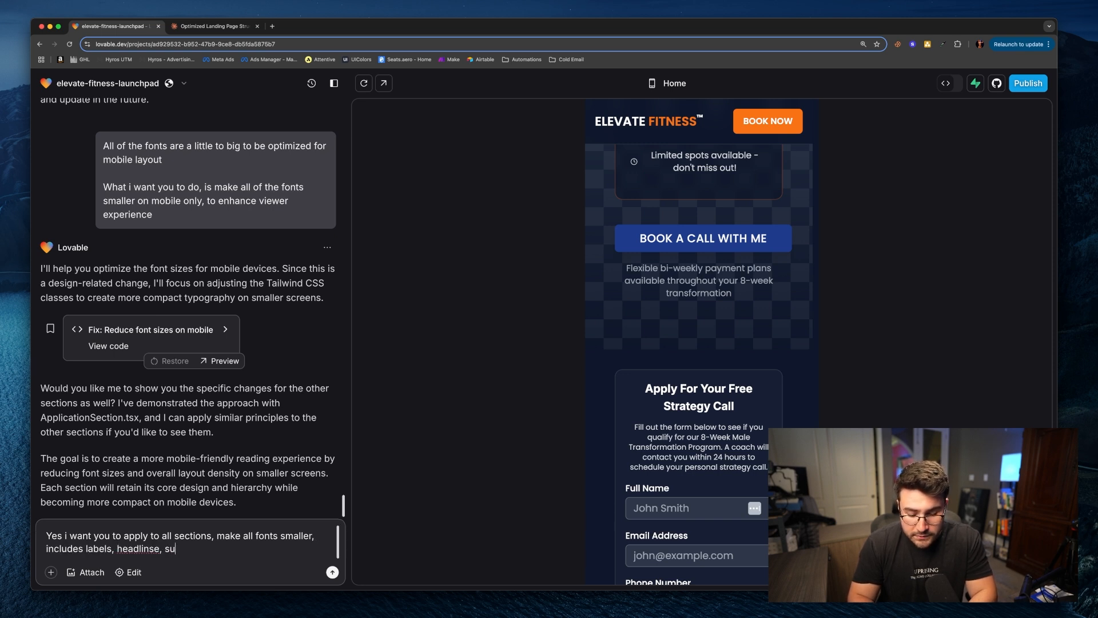
text(b headlines, buttons, etc)
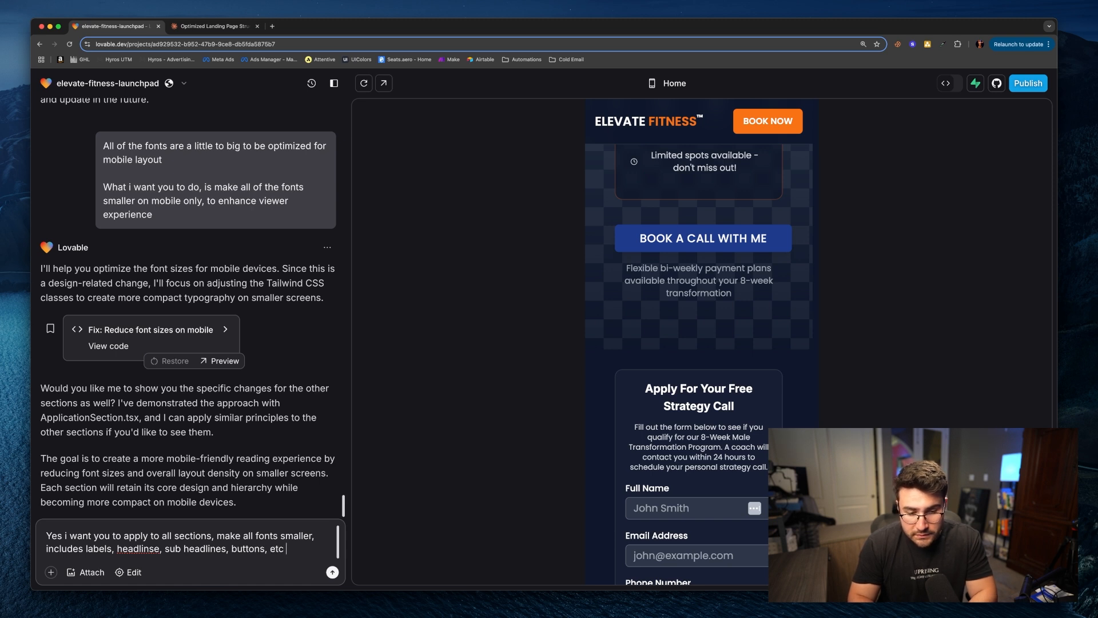
right_click(121, 549)
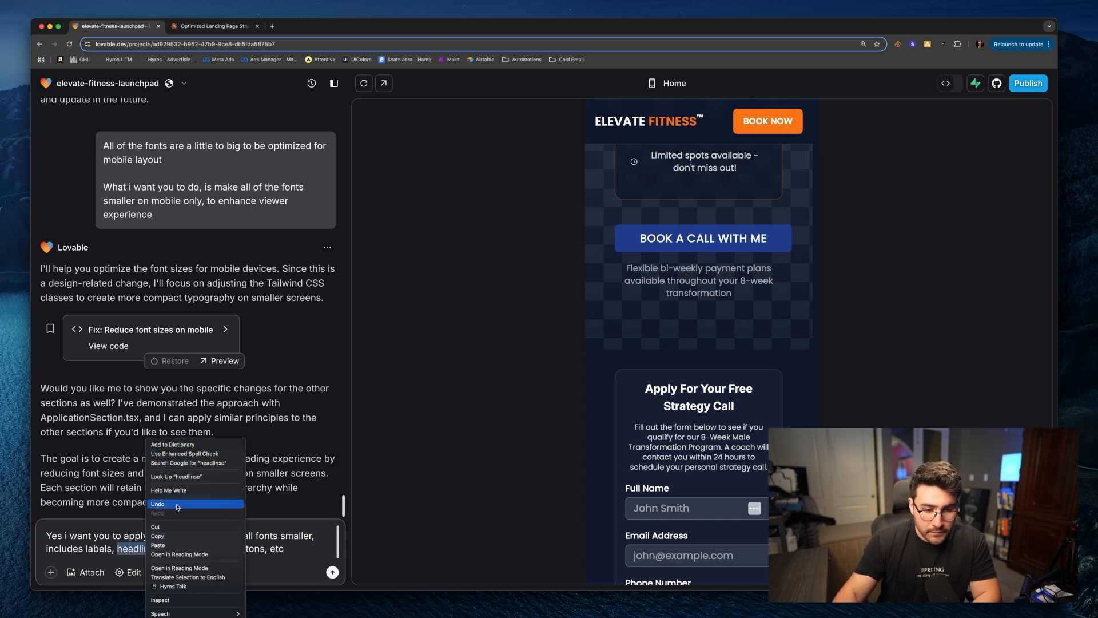
key(Escape)
text(headlines)
key(Return)
Step: Scroll up and down the mobile preview to inspect the feature cards, form and footer
scroll(695, 337, up, 10)
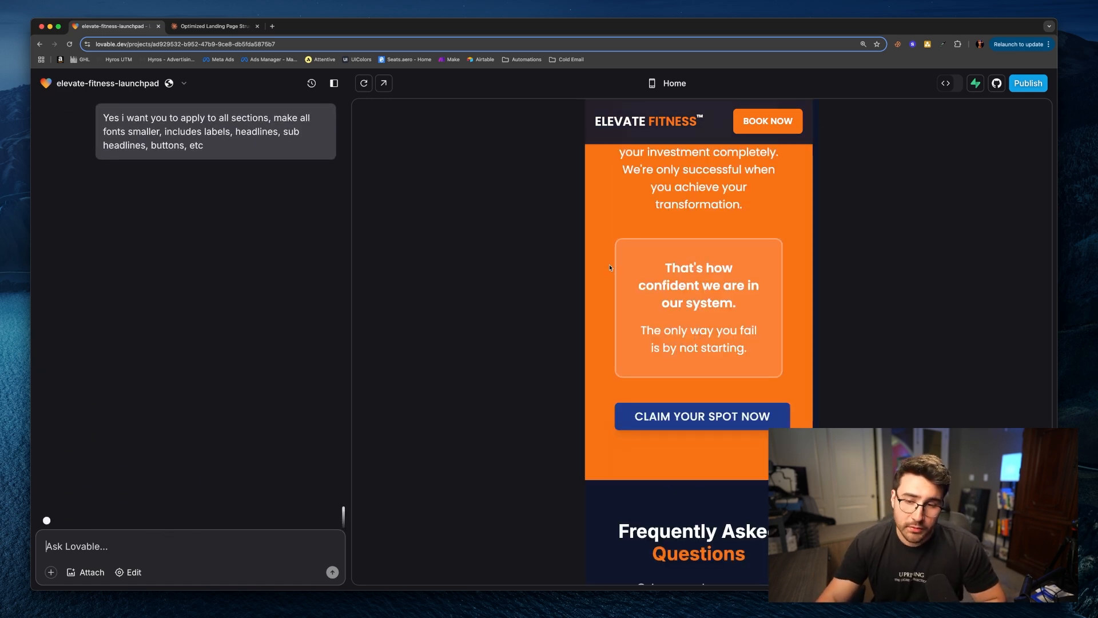
scroll(726, 286, up, 10)
scroll(727, 286, up, 8)
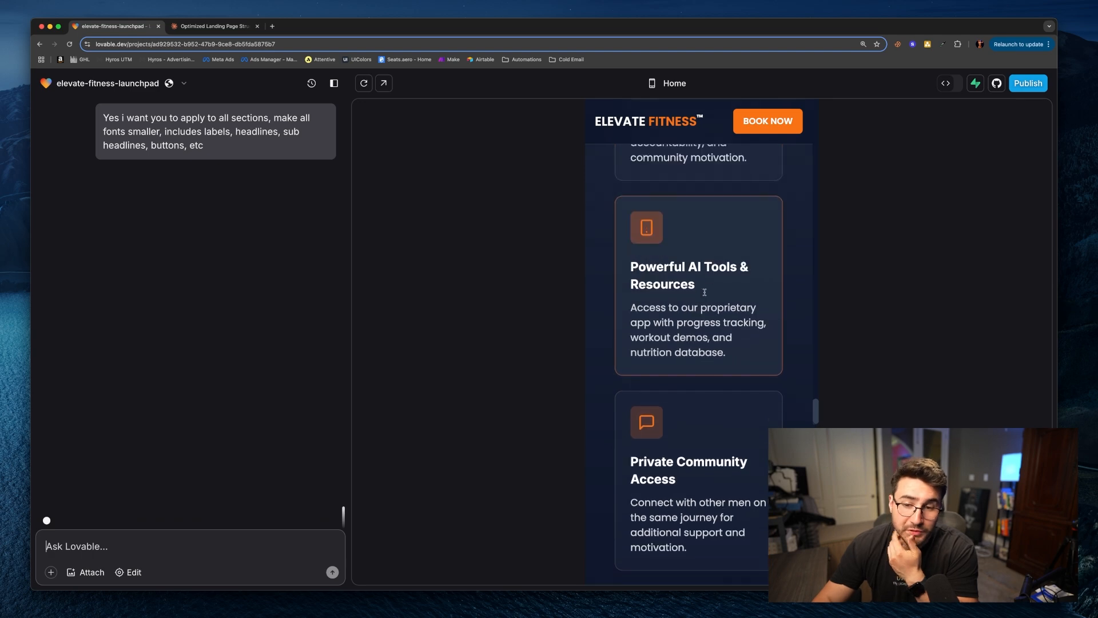
scroll(700, 356, down, 1)
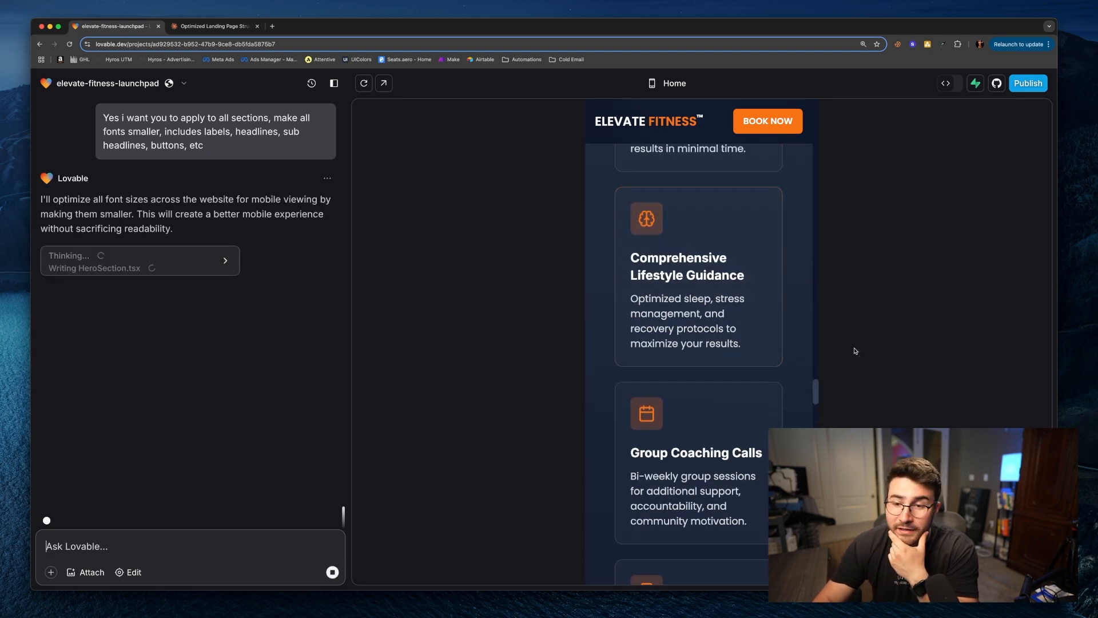
drag(817, 399, 818, 575)
scroll(721, 475, up, 10)
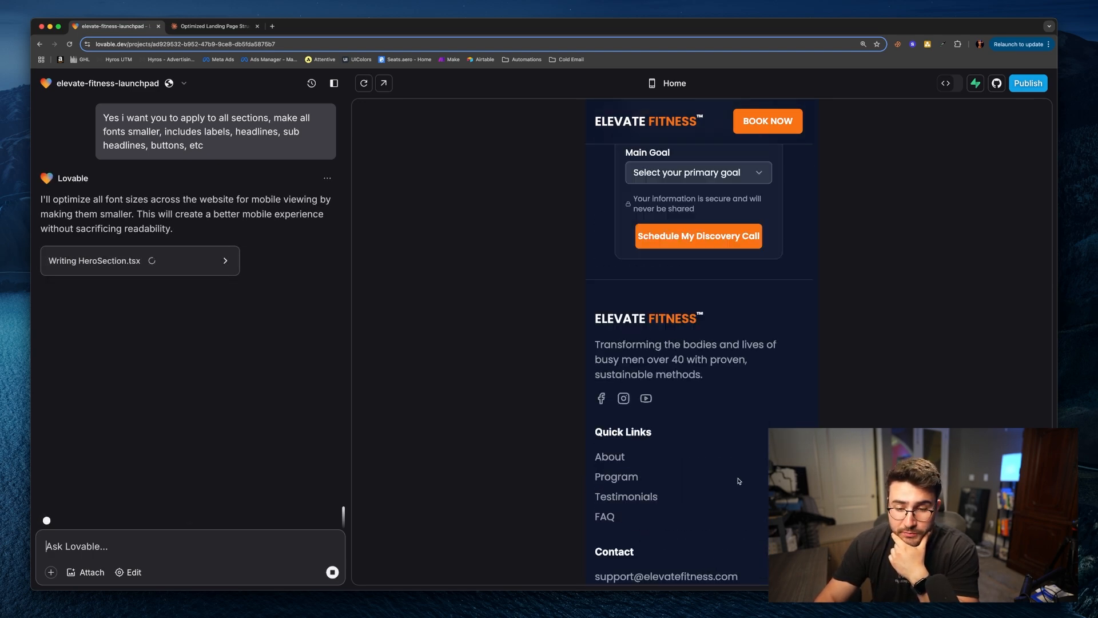
scroll(755, 481, up, 1)
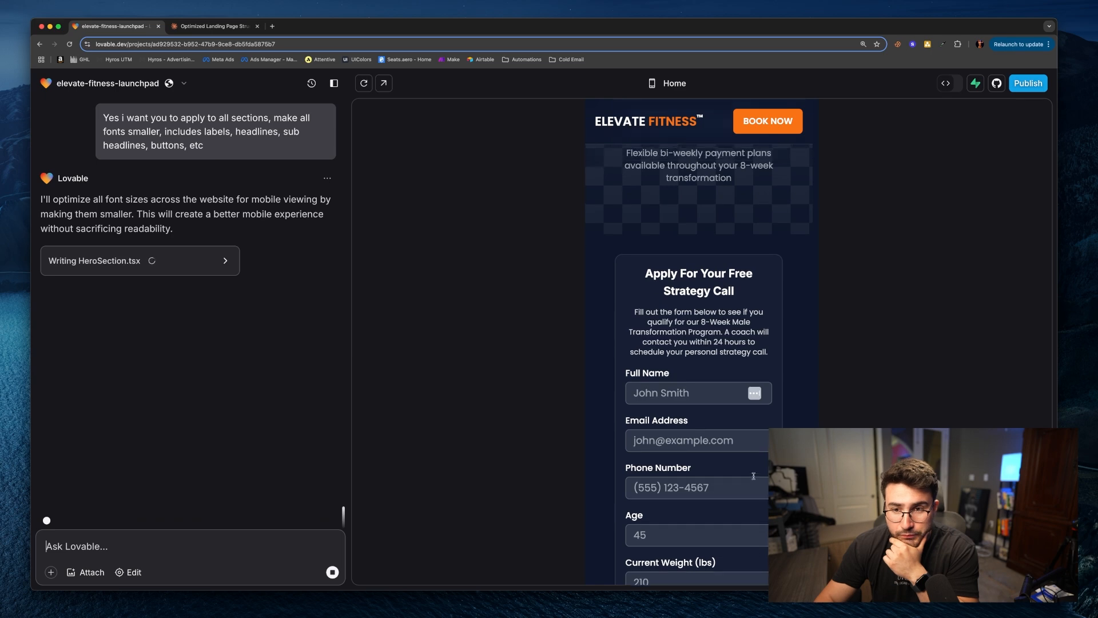
Step: Switch the preview to desktop and back to mobile, scrolling the mobile page near the top
click(653, 83)
scroll(985, 216, up, 20)
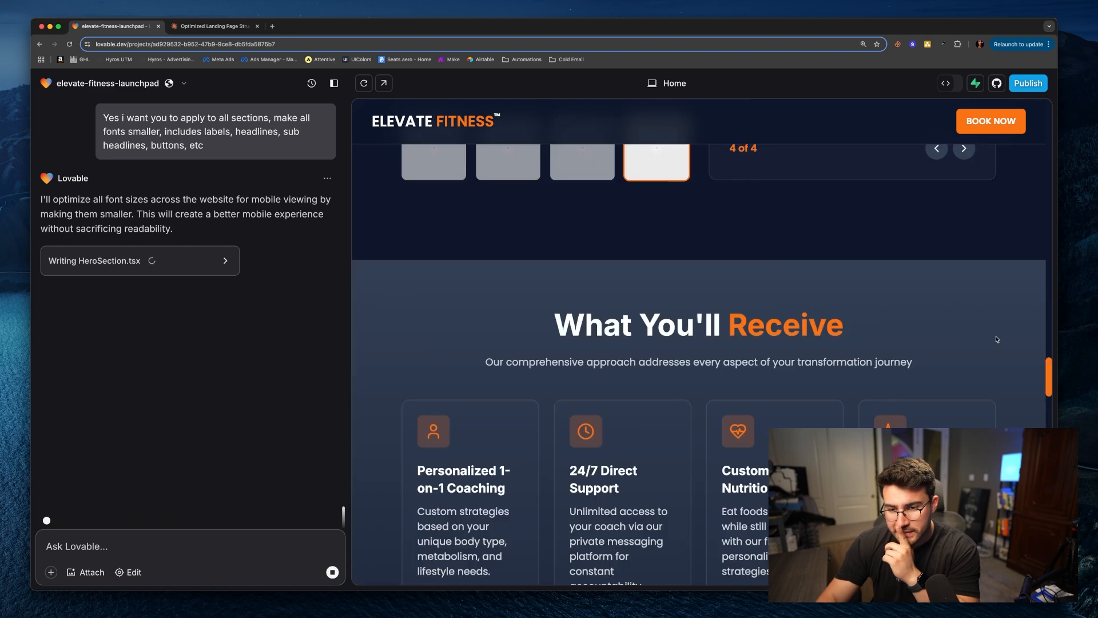
scroll(985, 215, up, 10)
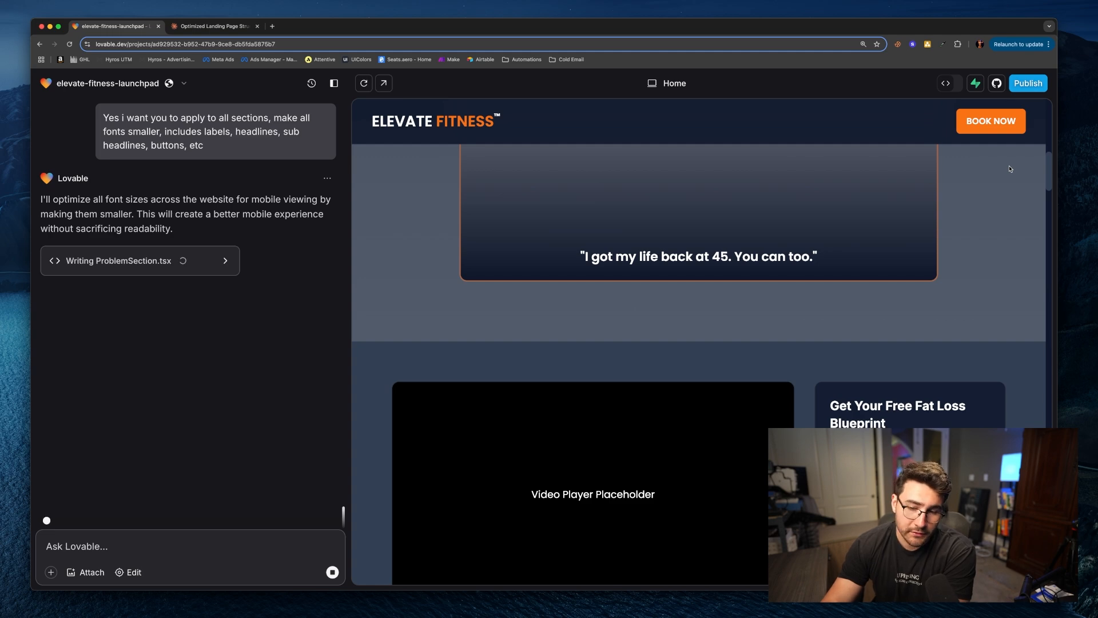
click(652, 82)
scroll(775, 242, up, 10)
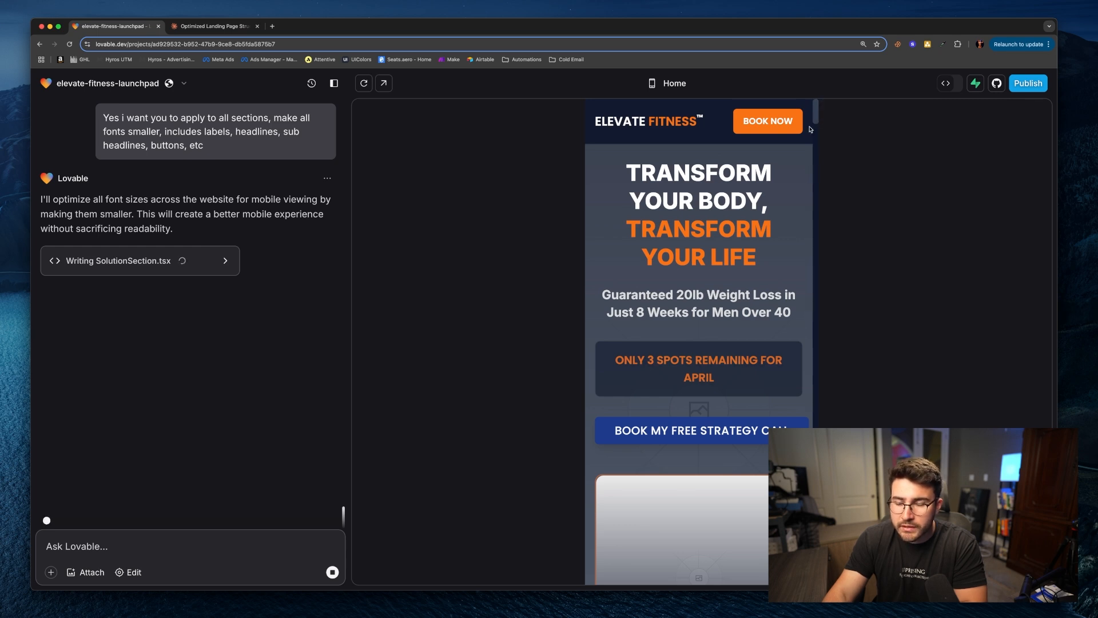
drag(816, 111, 822, 144)
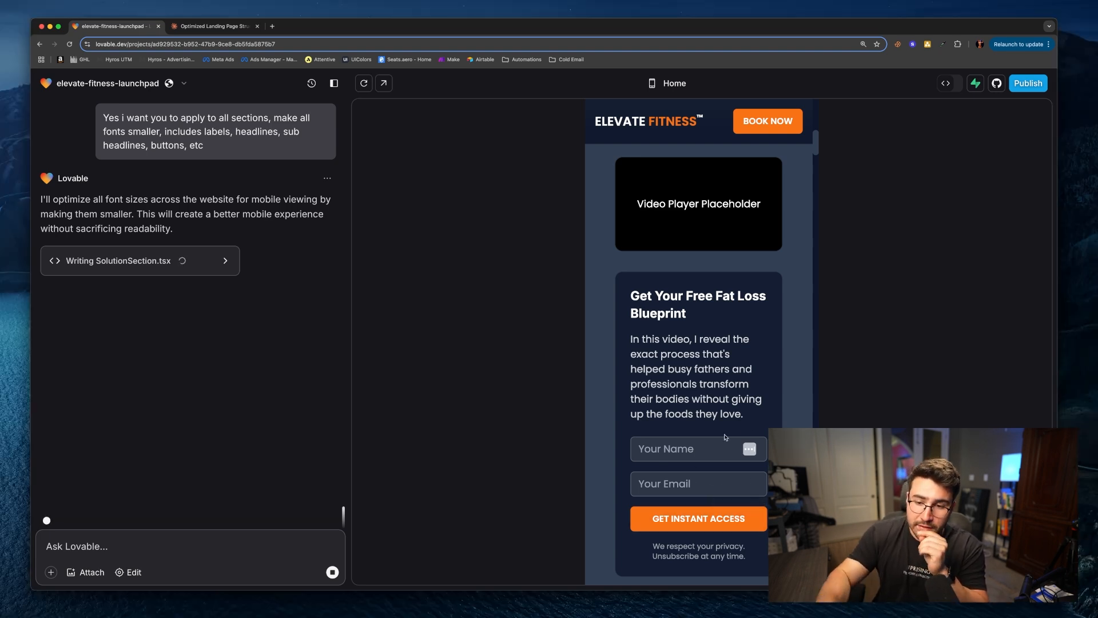
scroll(724, 433, down, 1)
scroll(728, 312, up, 2)
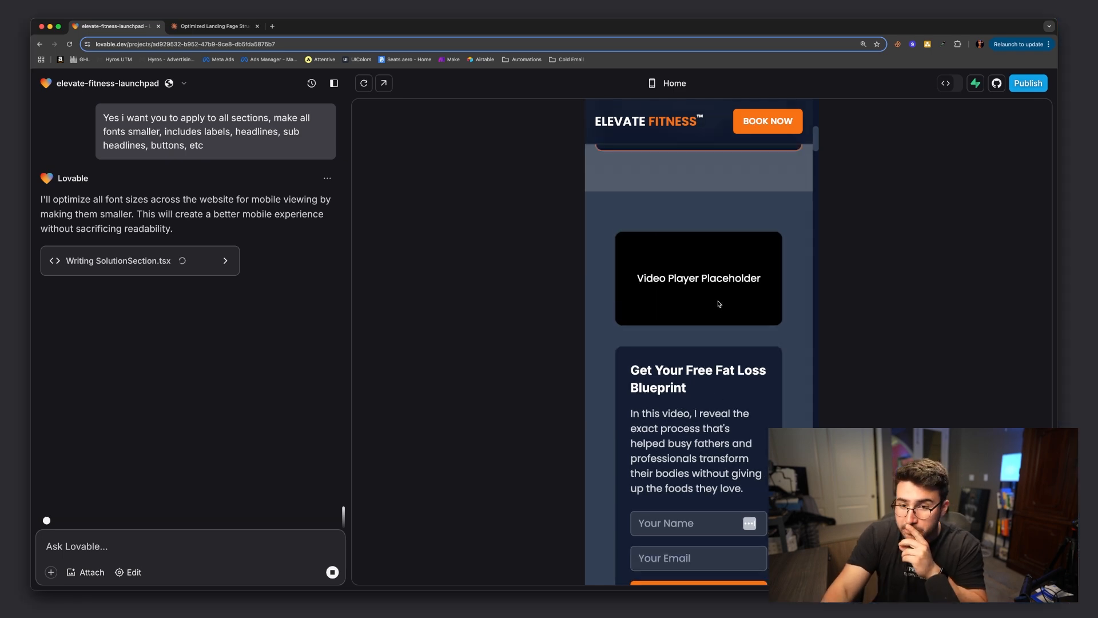
scroll(716, 372, down, 3)
drag(817, 149, 822, 172)
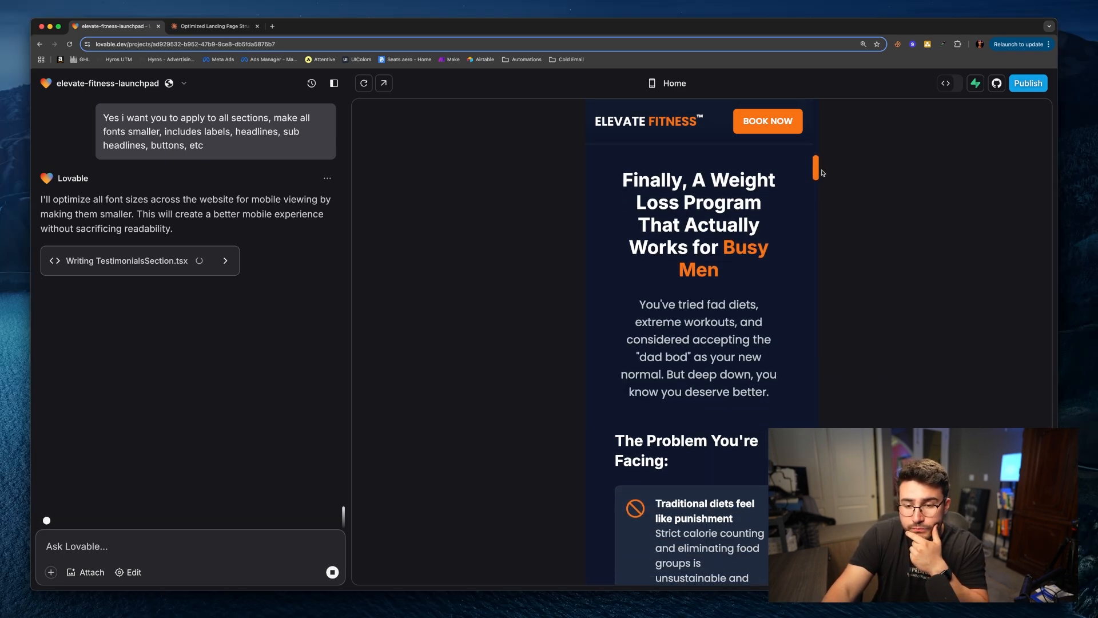
Step: Scroll the mobile preview from the hero through the form, feature cards and guarantee section while the font changes generate
drag(822, 171, 823, 175)
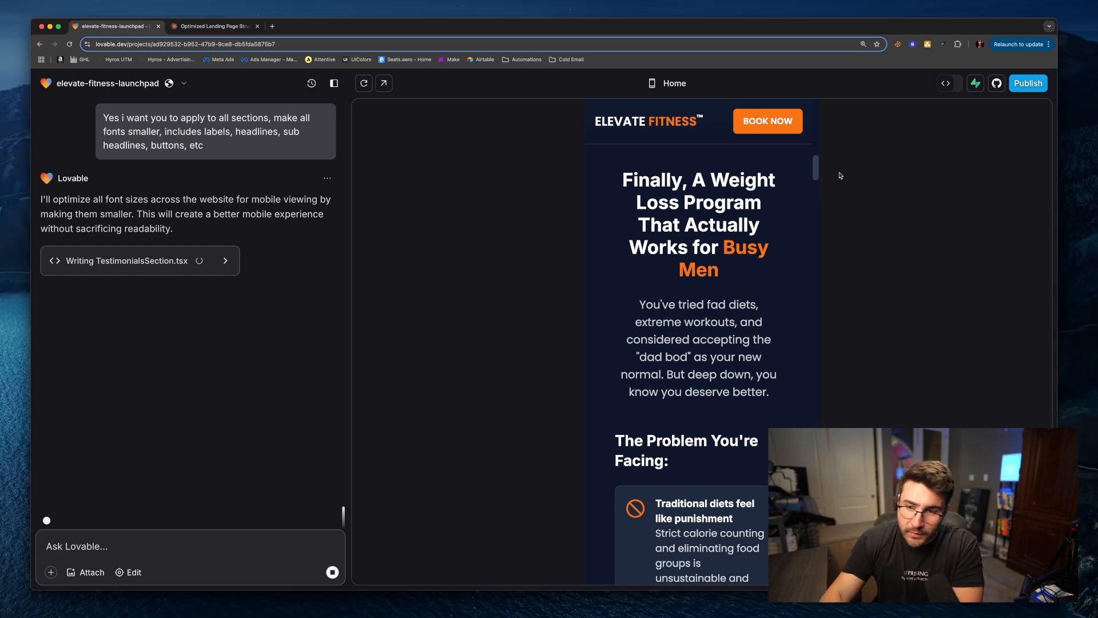
drag(820, 170, 814, 306)
scroll(743, 231, down, 8)
scroll(743, 230, down, 10)
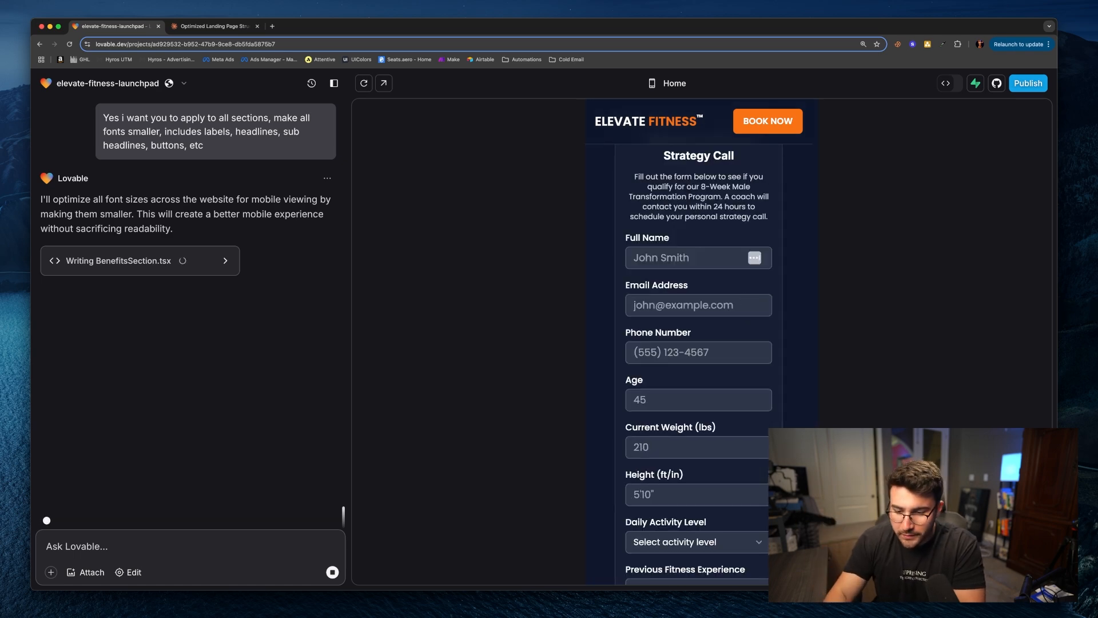
drag(815, 446, 833, 414)
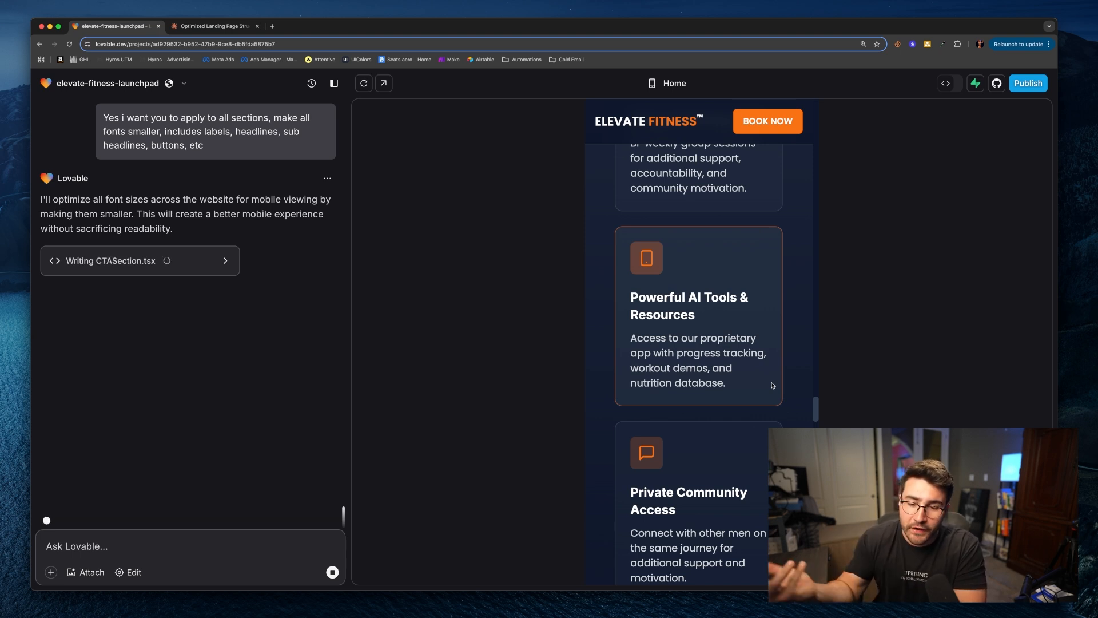
scroll(800, 377, down, 2)
scroll(791, 384, down, 2)
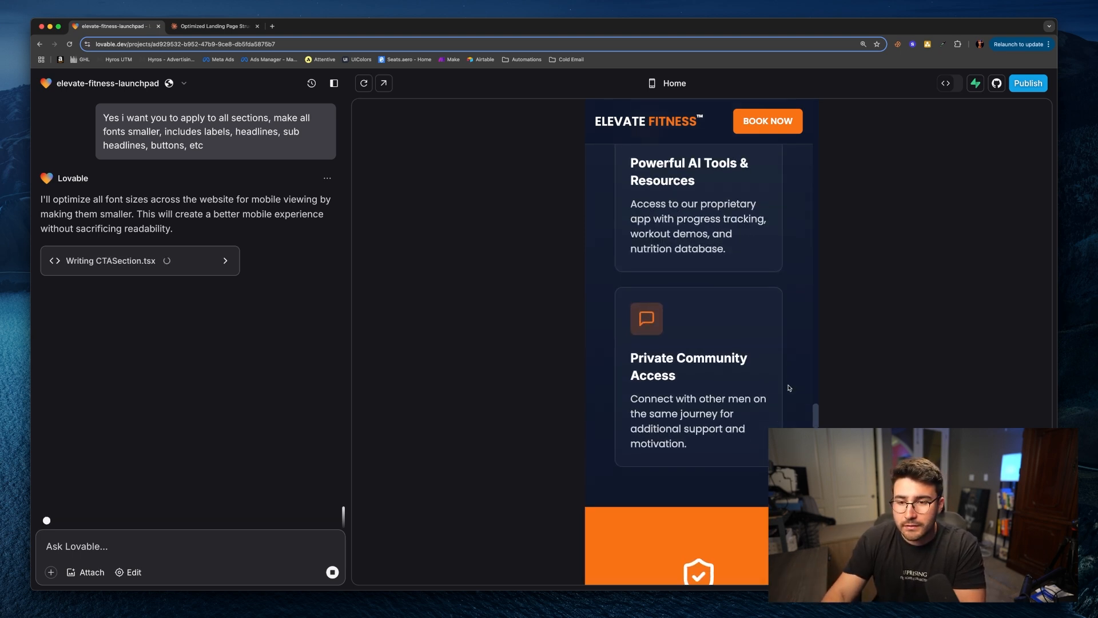
scroll(724, 342, down, 10)
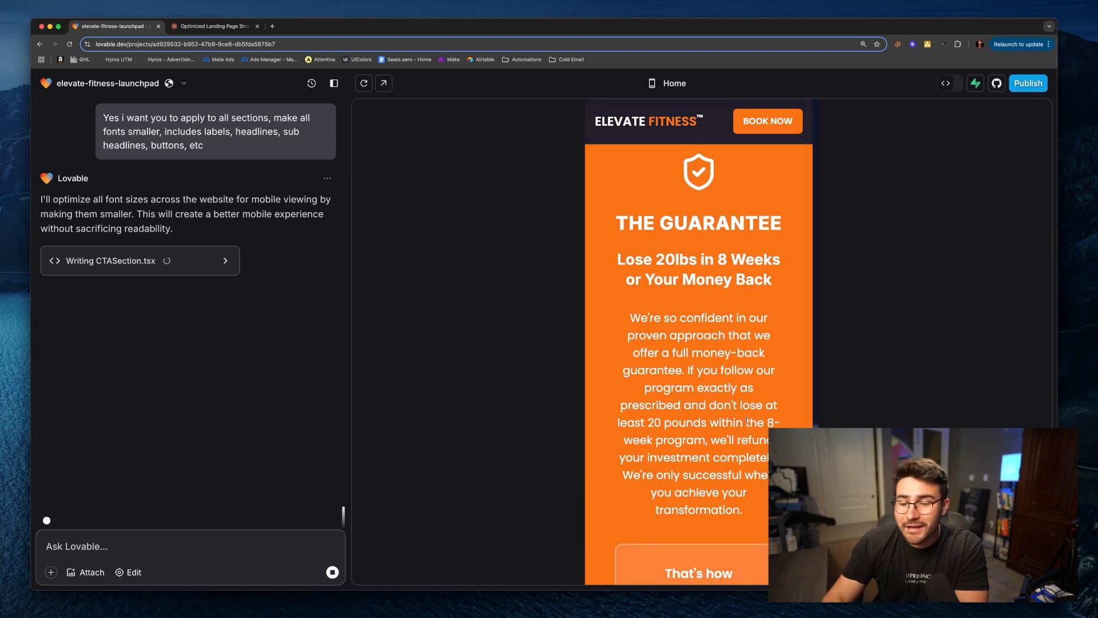
scroll(744, 415, down, 12)
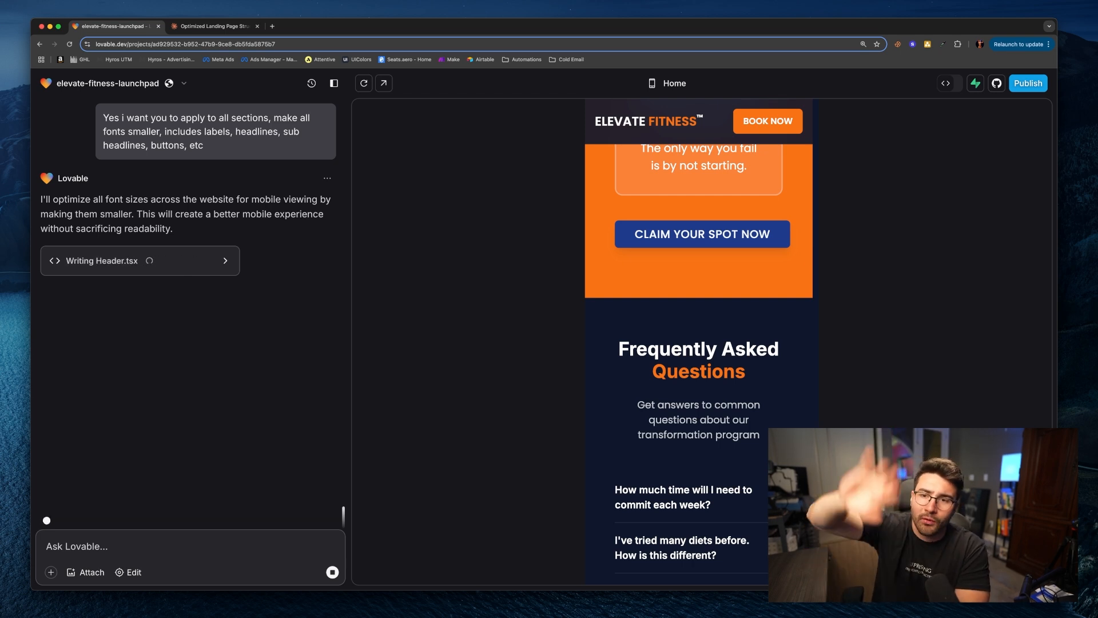
Step: Expand several FAQ questions in the mobile preview to check the size of their answer text
scroll(807, 368, down, 2)
click(736, 375)
scroll(736, 379, down, 4)
click(721, 291)
click(702, 340)
click(703, 341)
scroll(722, 417, down, 2)
click(713, 278)
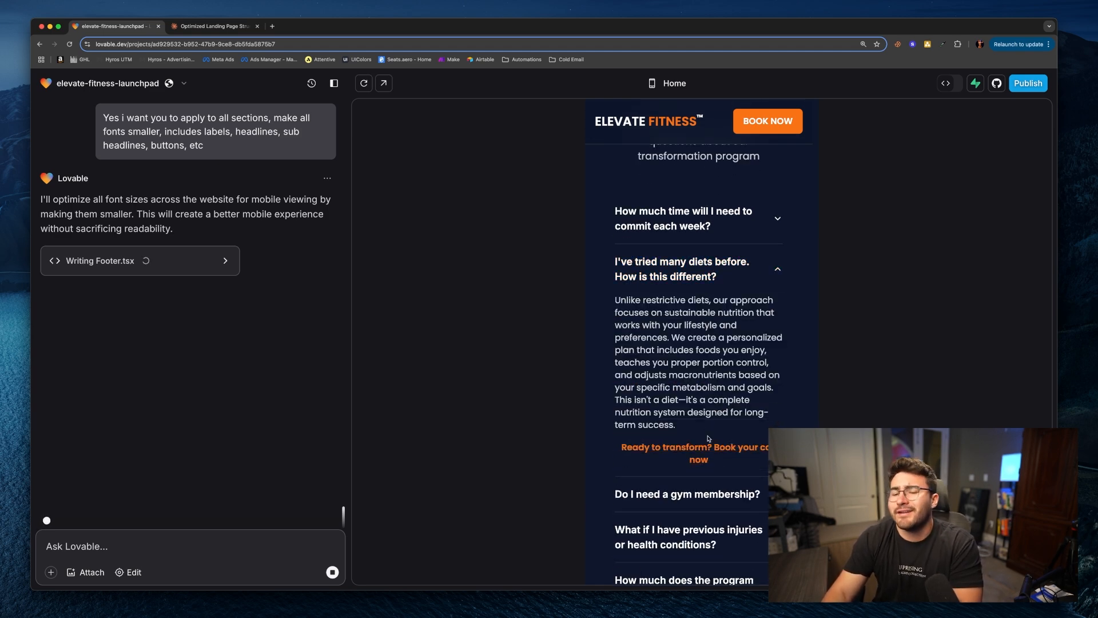
click(711, 275)
click(707, 316)
scroll(713, 394, down, 1)
click(715, 410)
scroll(715, 413, down, 3)
click(713, 378)
click(712, 435)
click(715, 454)
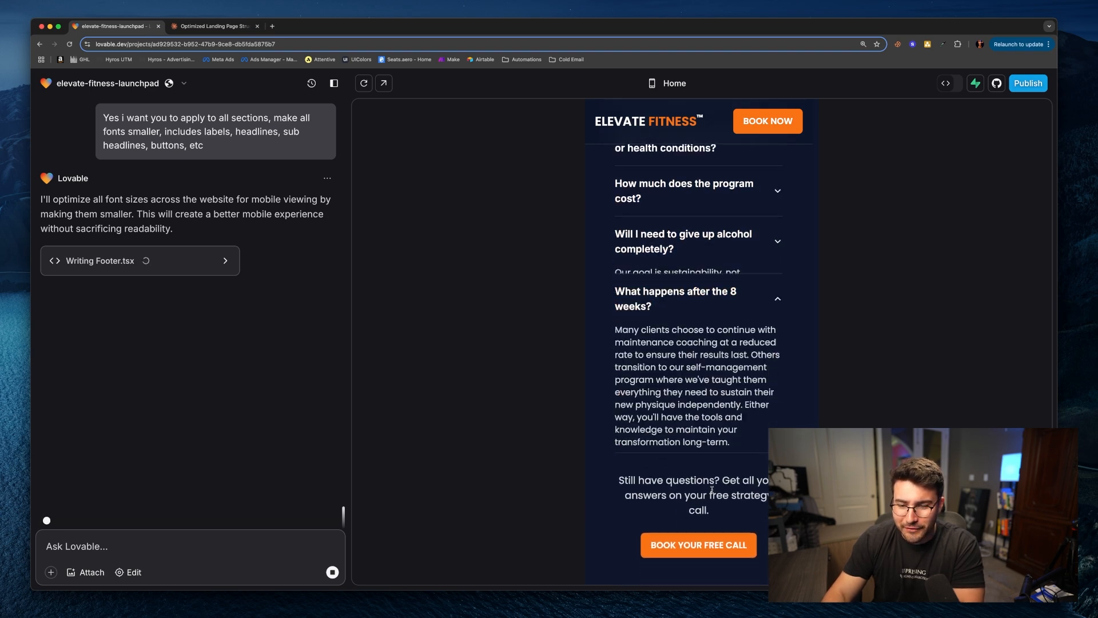
Step: Scroll through the mobile preview's closing call-to-action, application form and footer
scroll(726, 401, down, 5)
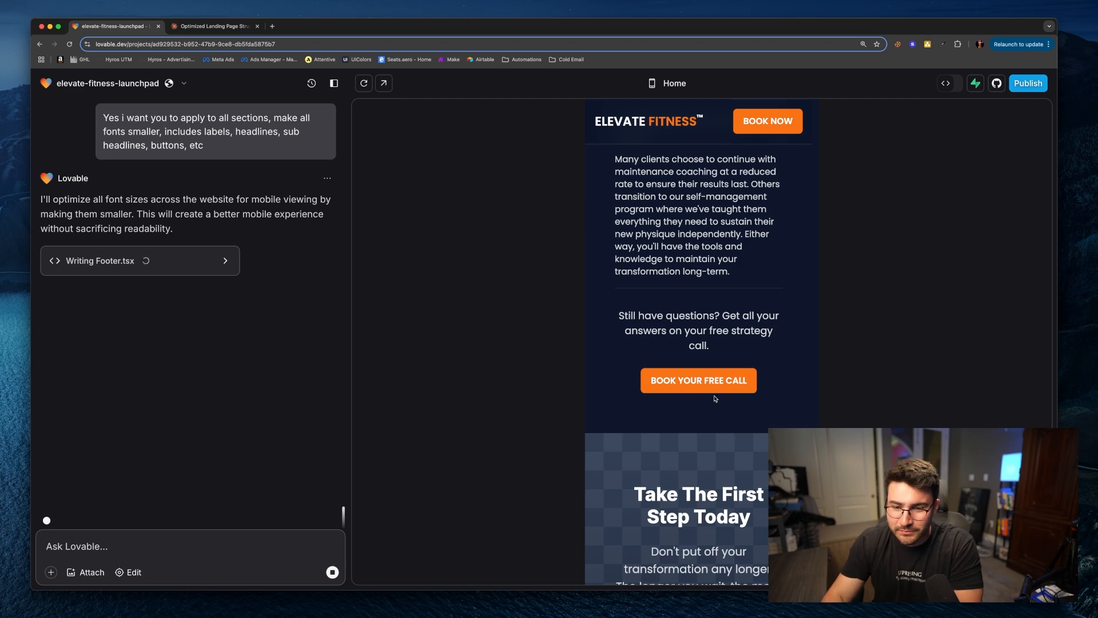
scroll(725, 409, down, 12)
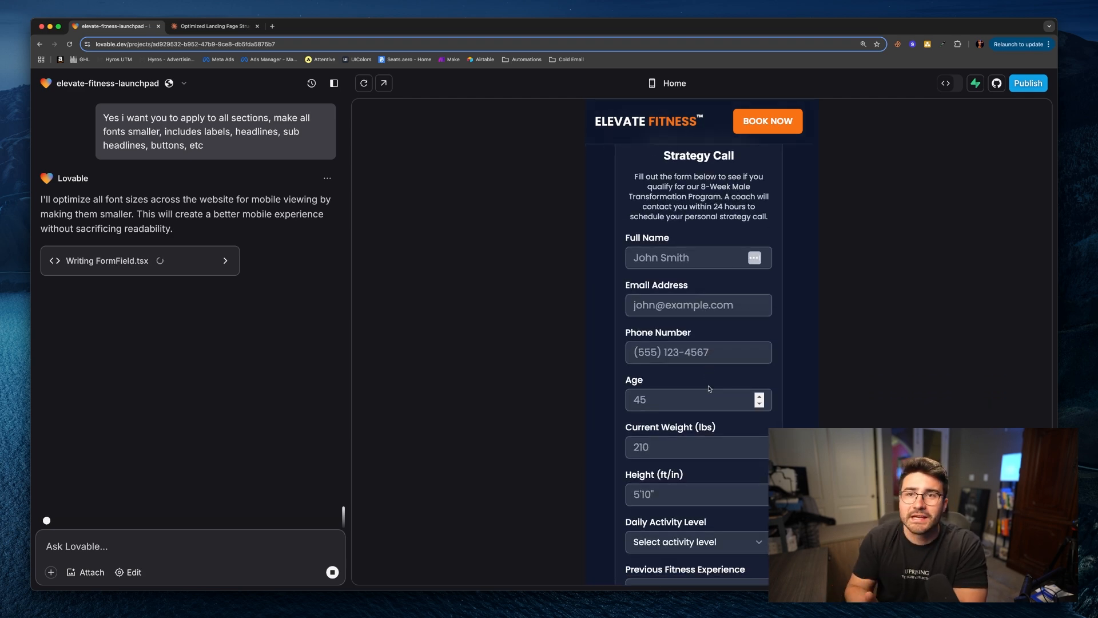
scroll(709, 389, up, 10)
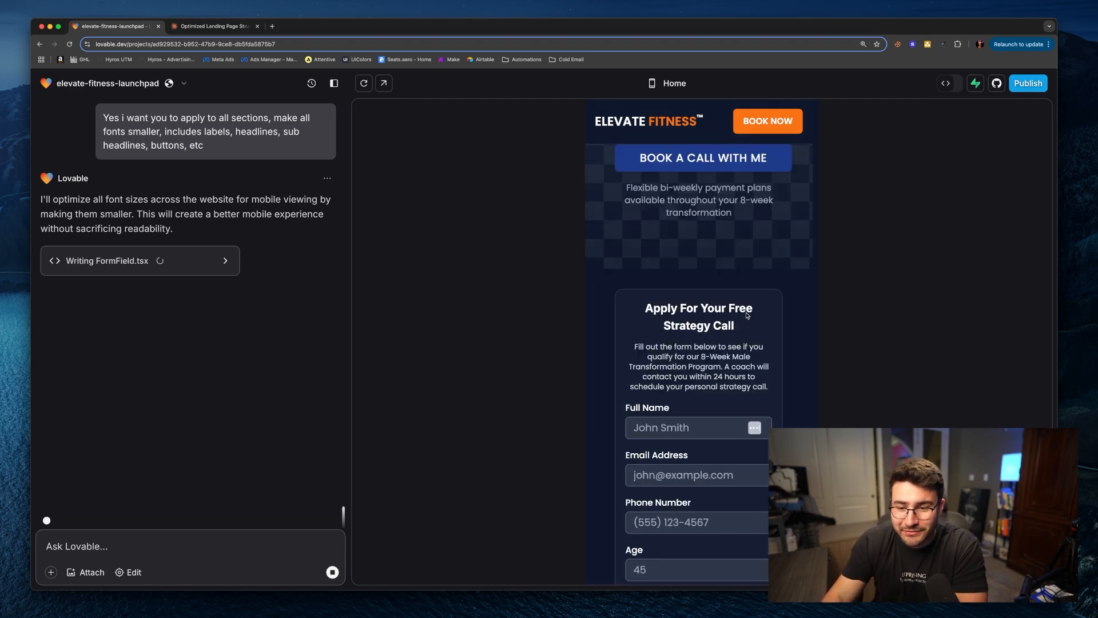
scroll(746, 315, up, 1)
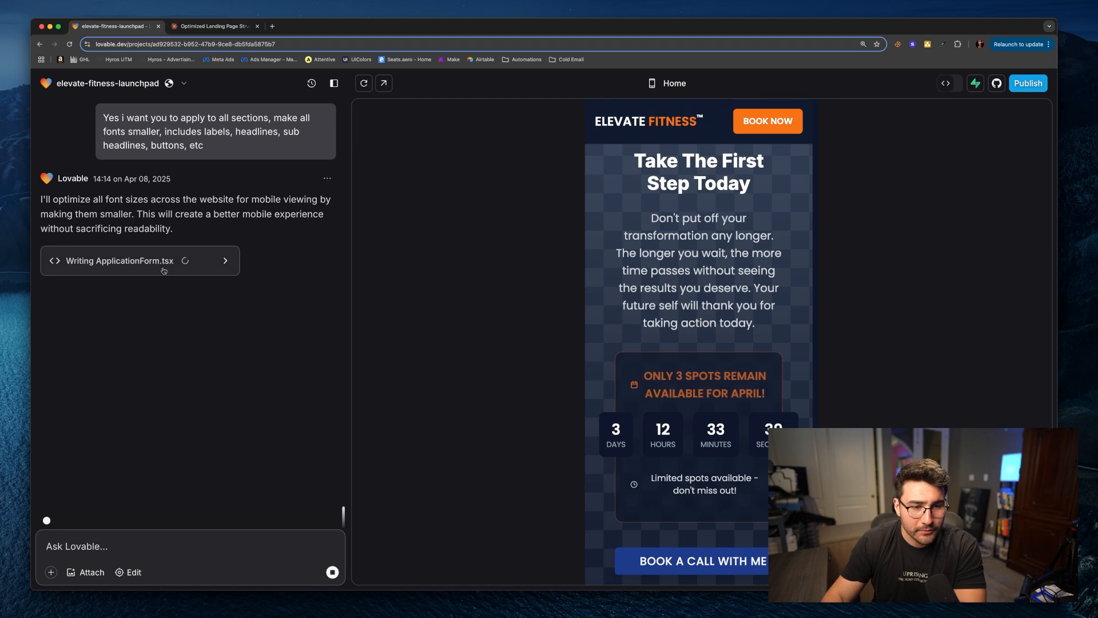
scroll(711, 472, down, 6)
scroll(711, 472, down, 5)
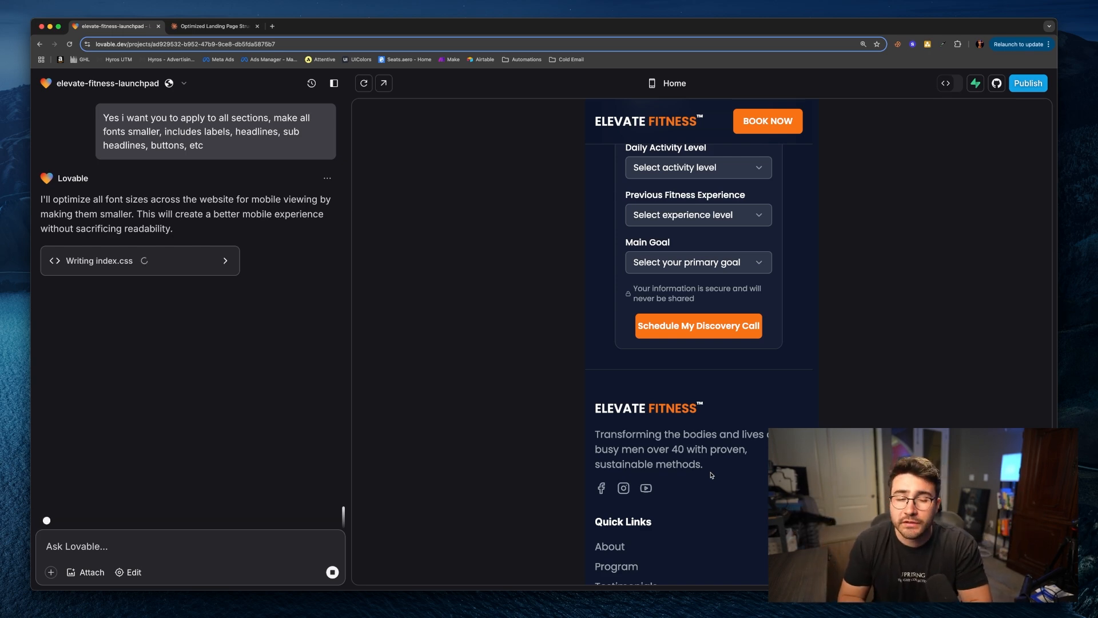
Step: Scroll the updated mobile preview back up to the hero and review the summary of font changes
scroll(699, 343, up, 15)
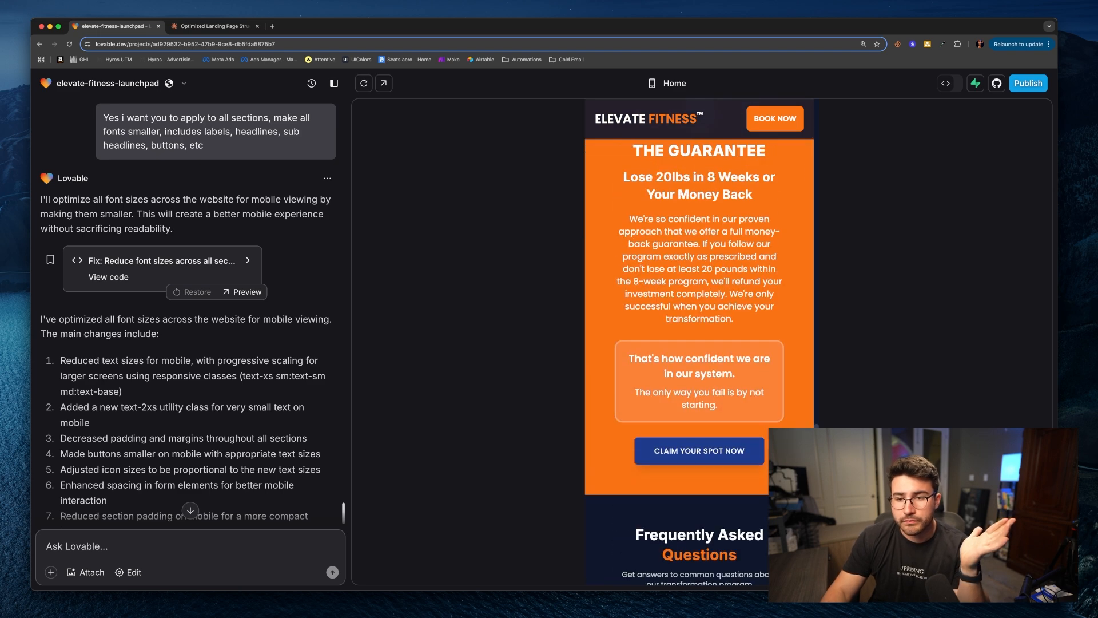
scroll(699, 343, up, 15)
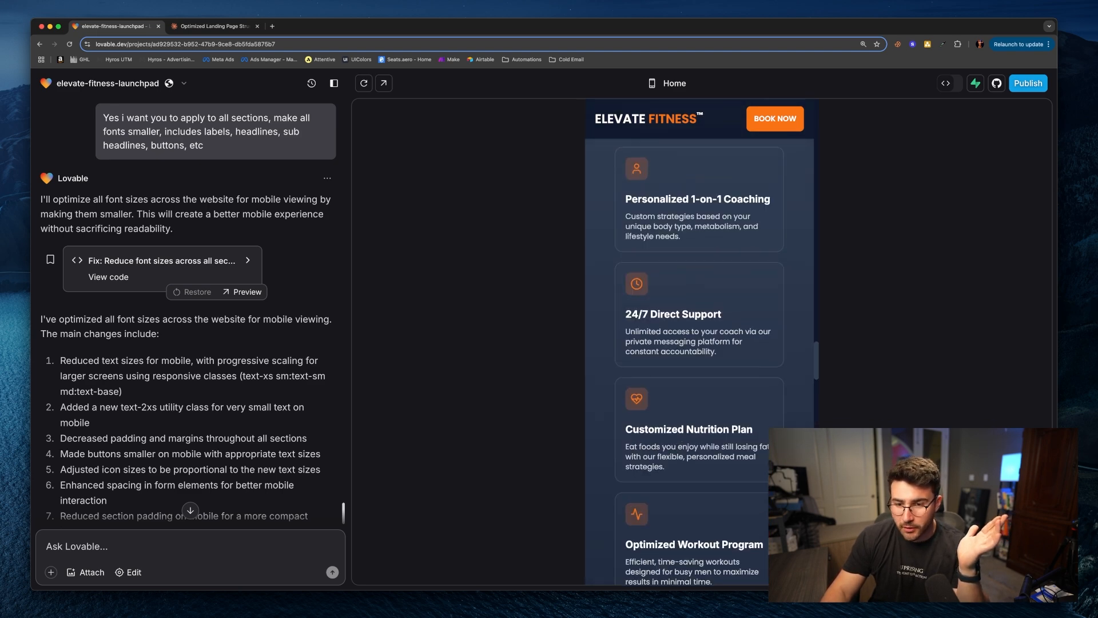
scroll(699, 344, up, 15)
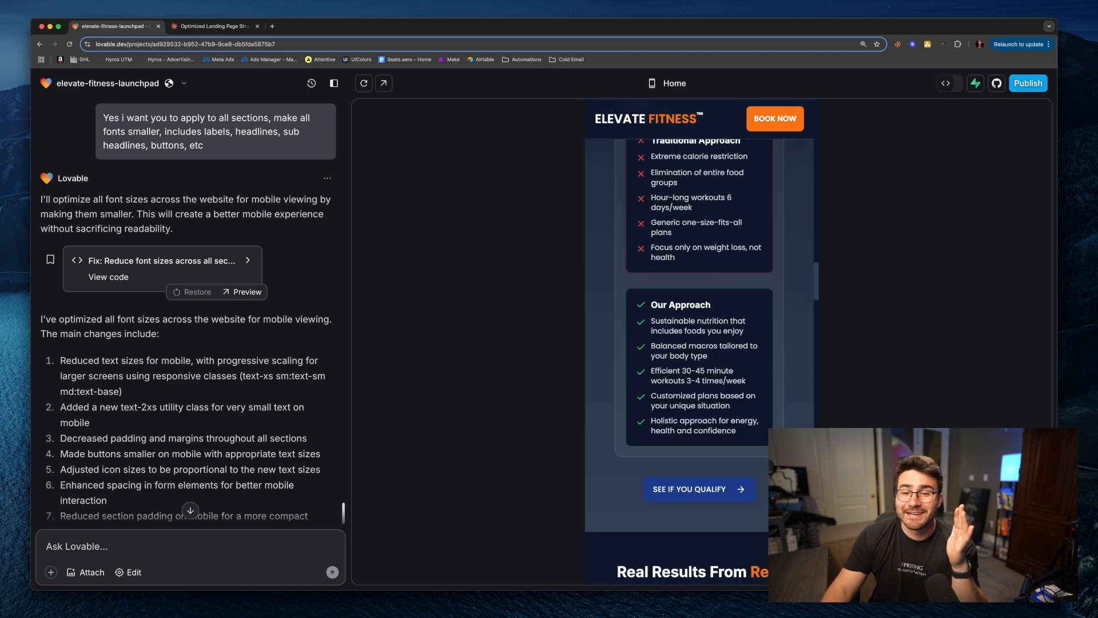
scroll(698, 343, up, 8)
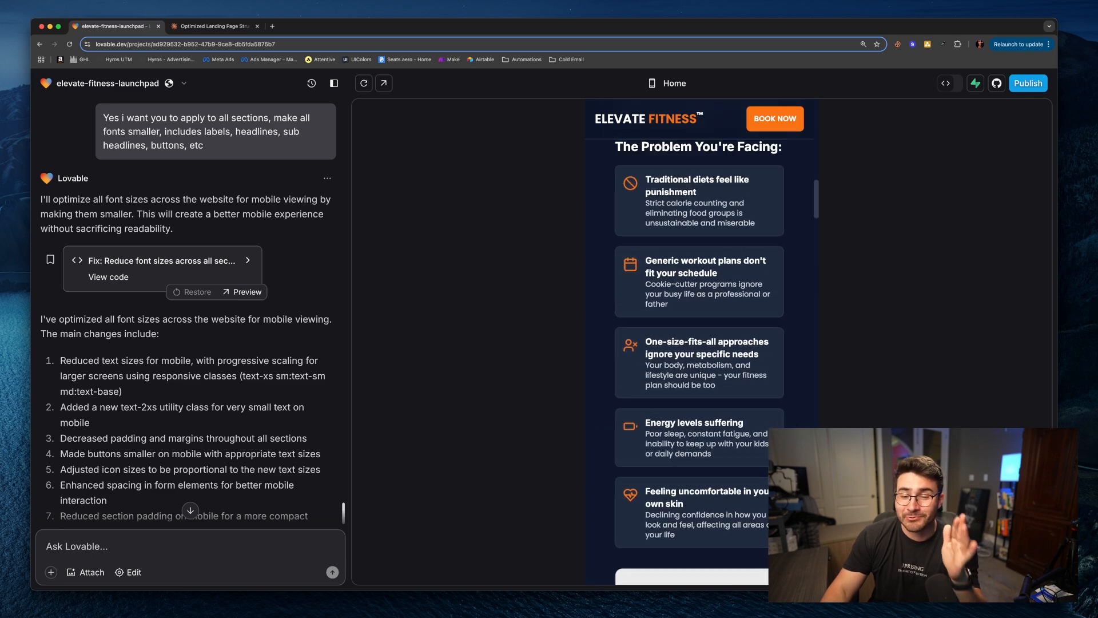
scroll(708, 339, up, 10)
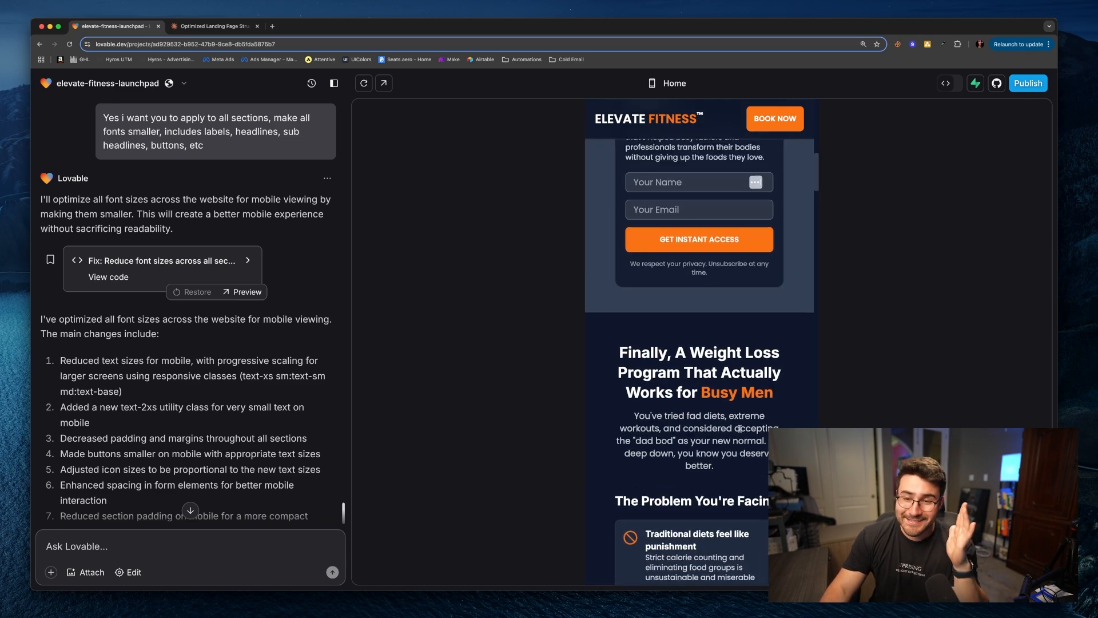
scroll(739, 428, up, 5)
scroll(741, 441, up, 7)
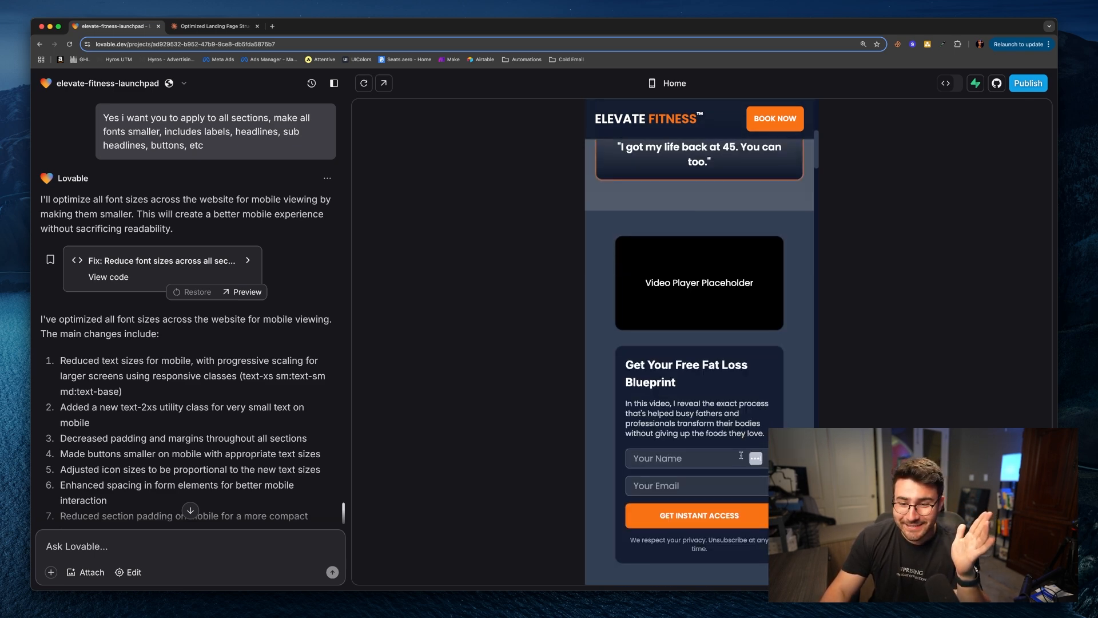
scroll(740, 481, up, 1)
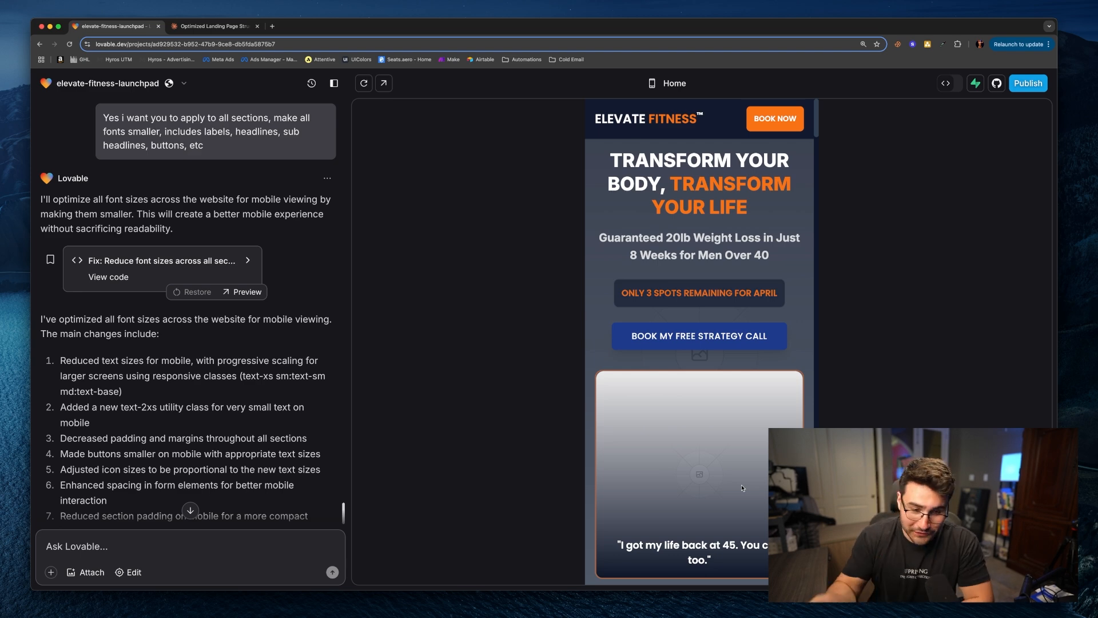
scroll(228, 334, down, 3)
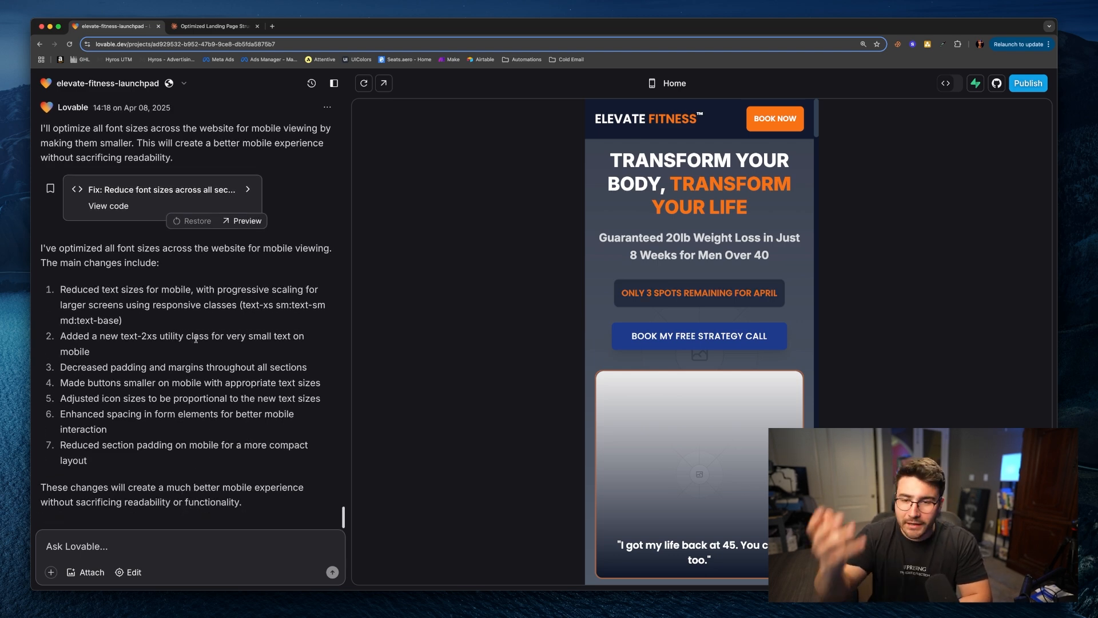
Step: Switch the preview to desktop, scroll through its sections to compare, and return to the mobile view
click(651, 83)
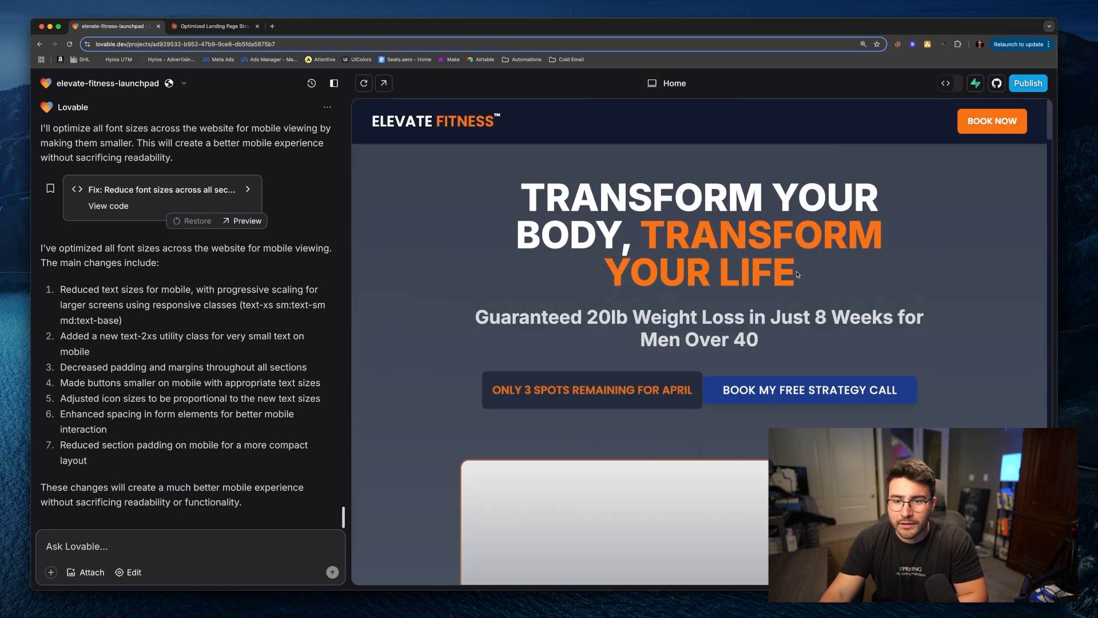
scroll(806, 304, down, 10)
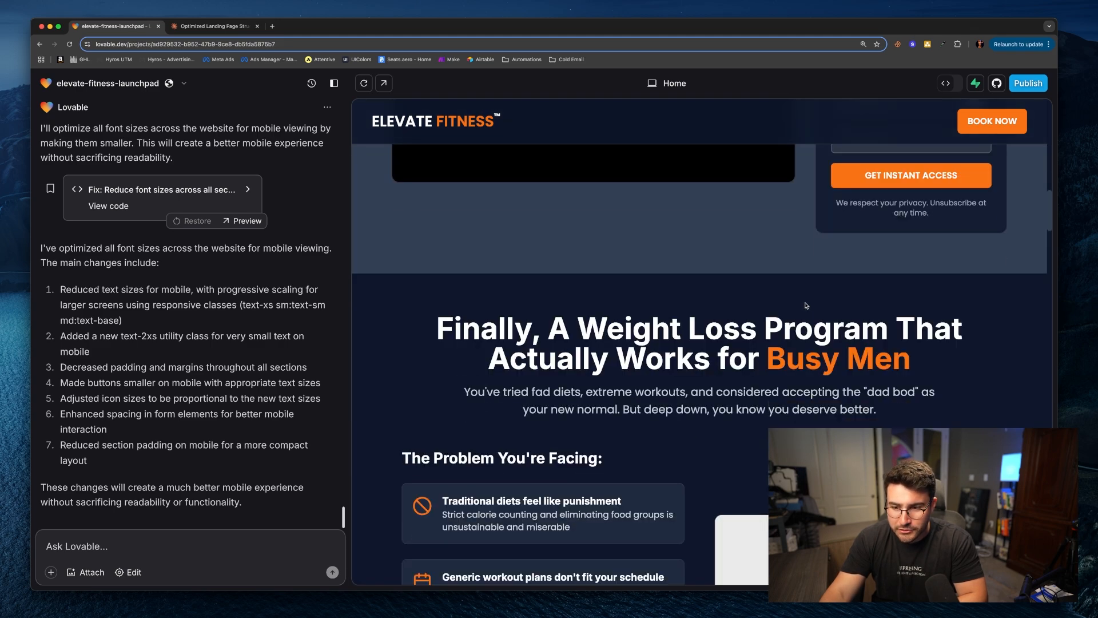
scroll(686, 314, down, 15)
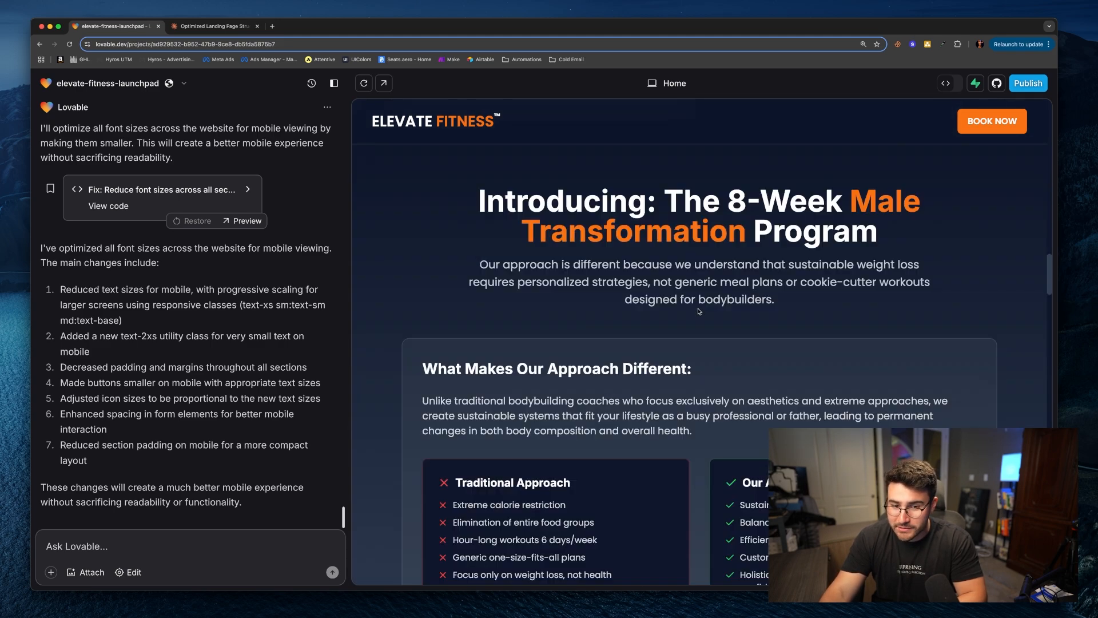
scroll(698, 318, down, 20)
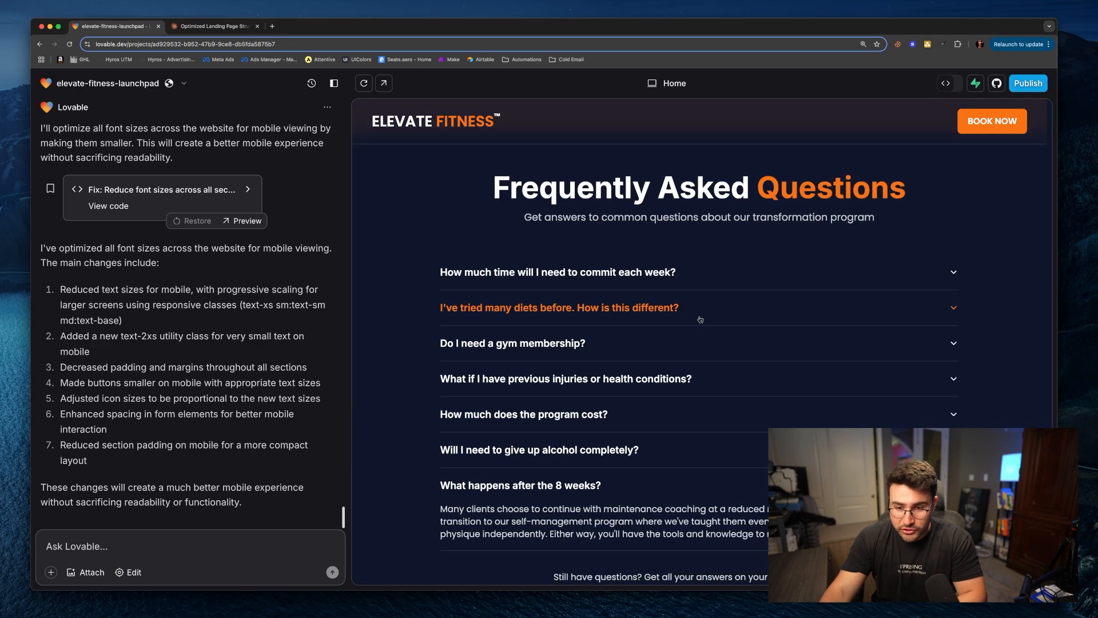
scroll(711, 370, down, 5)
scroll(712, 366, up, 20)
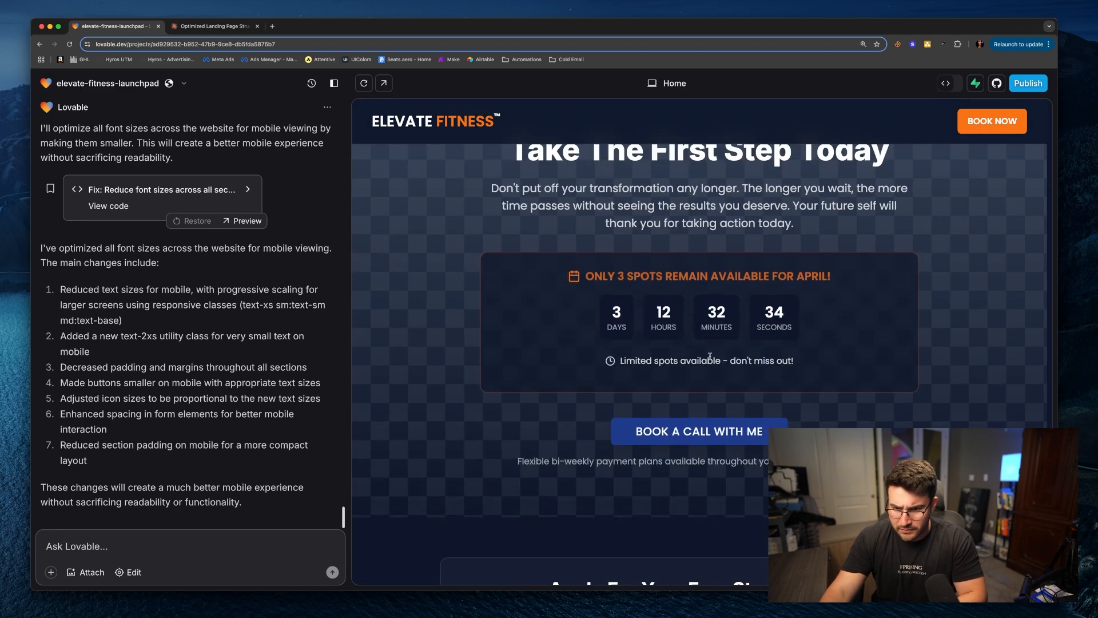
scroll(714, 350, up, 5)
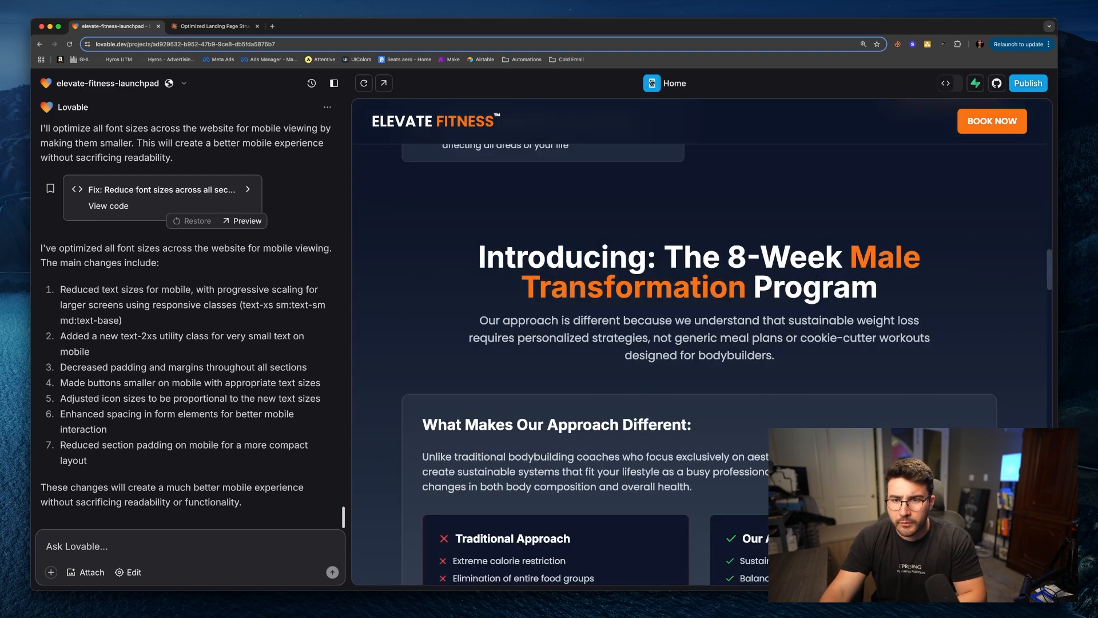
click(652, 83)
scroll(647, 300, up, 10)
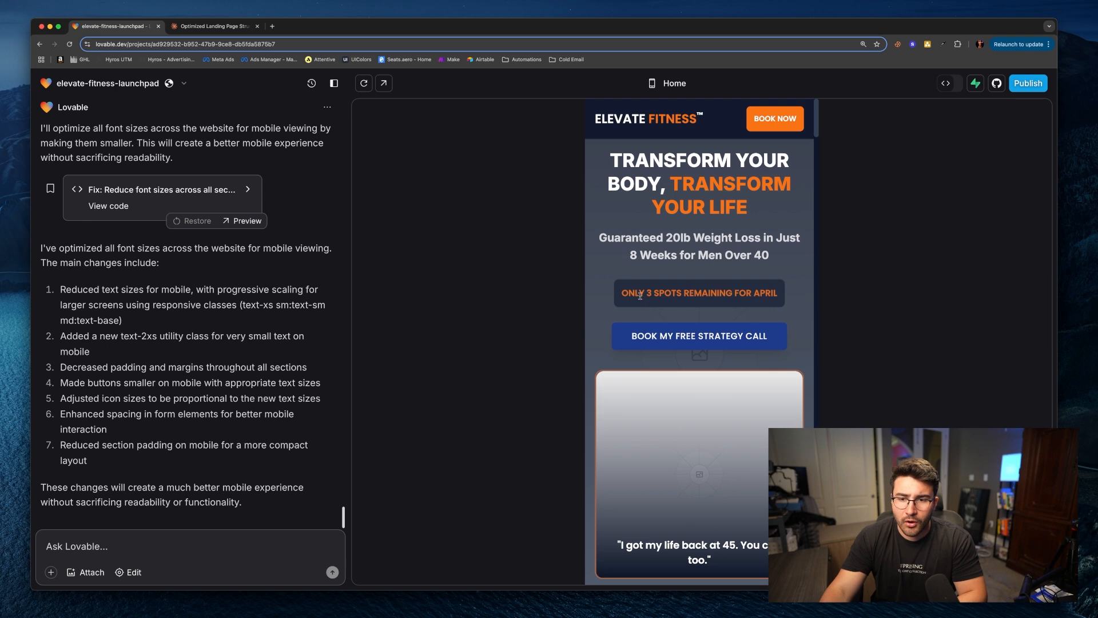